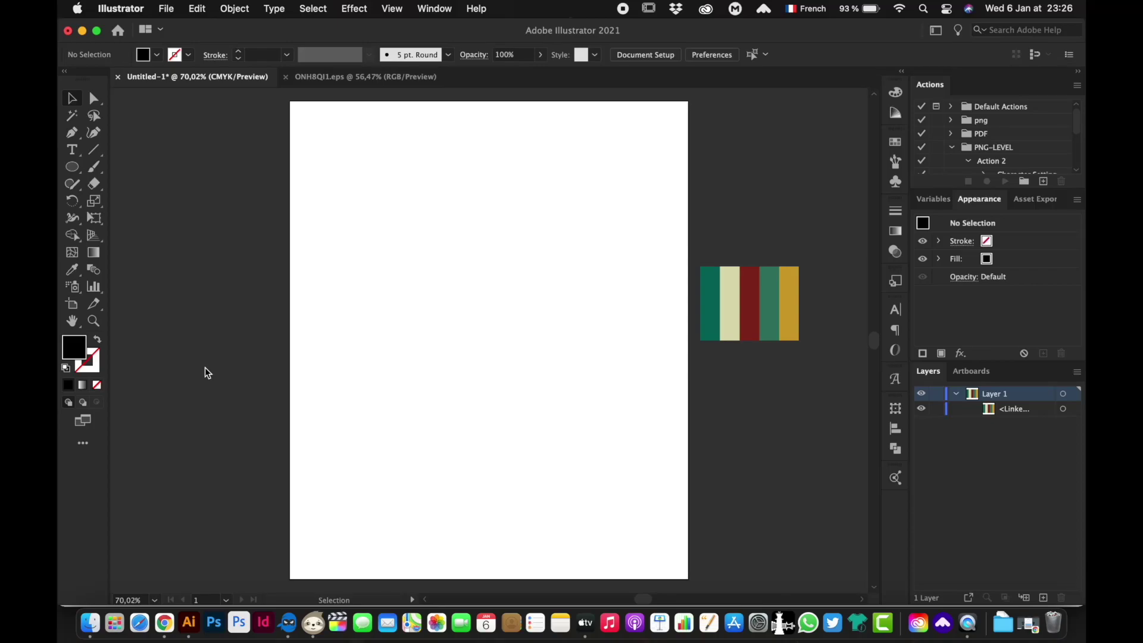
- Draw a black 450 × 540 px rectangle with the Rectangle tool
left_click_drag(77, 174, 112, 174)
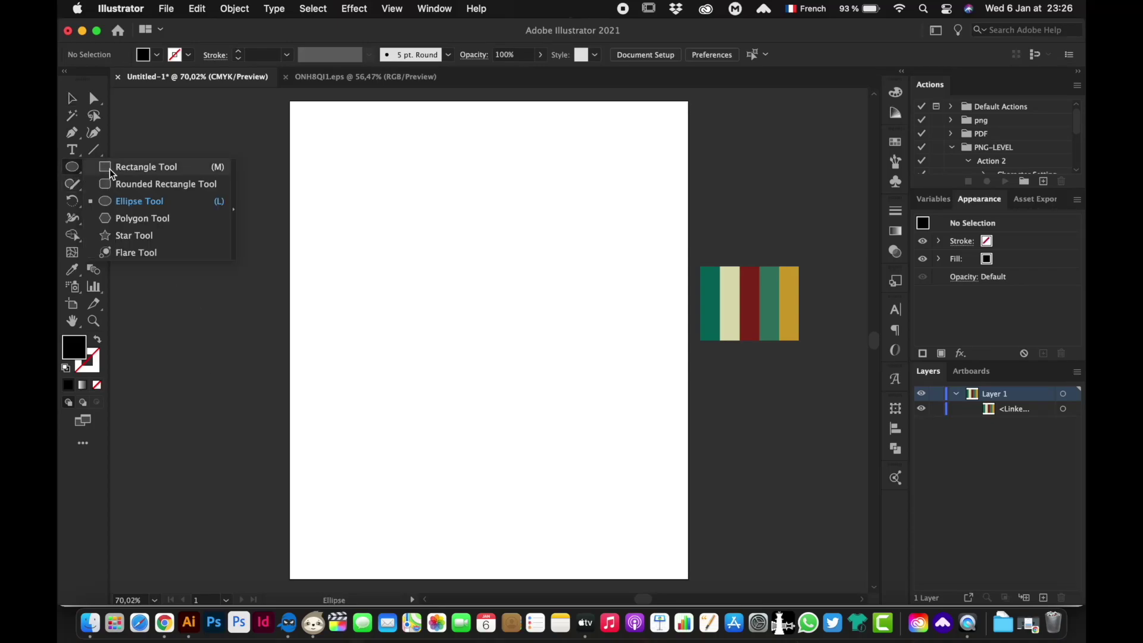
left_click(375, 220)
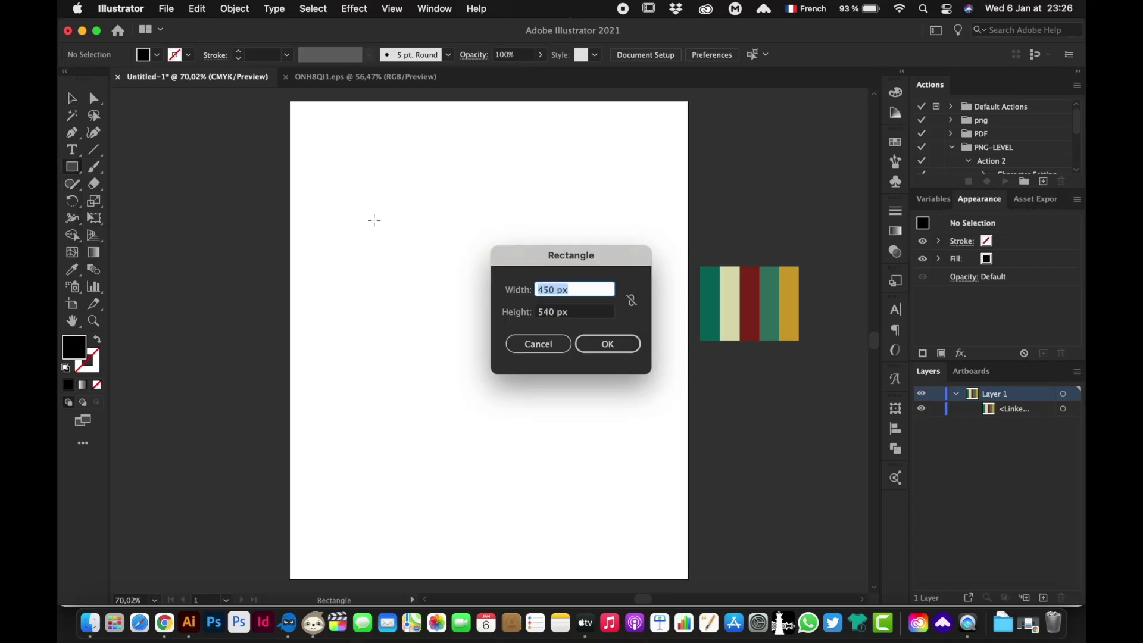
left_click(616, 344)
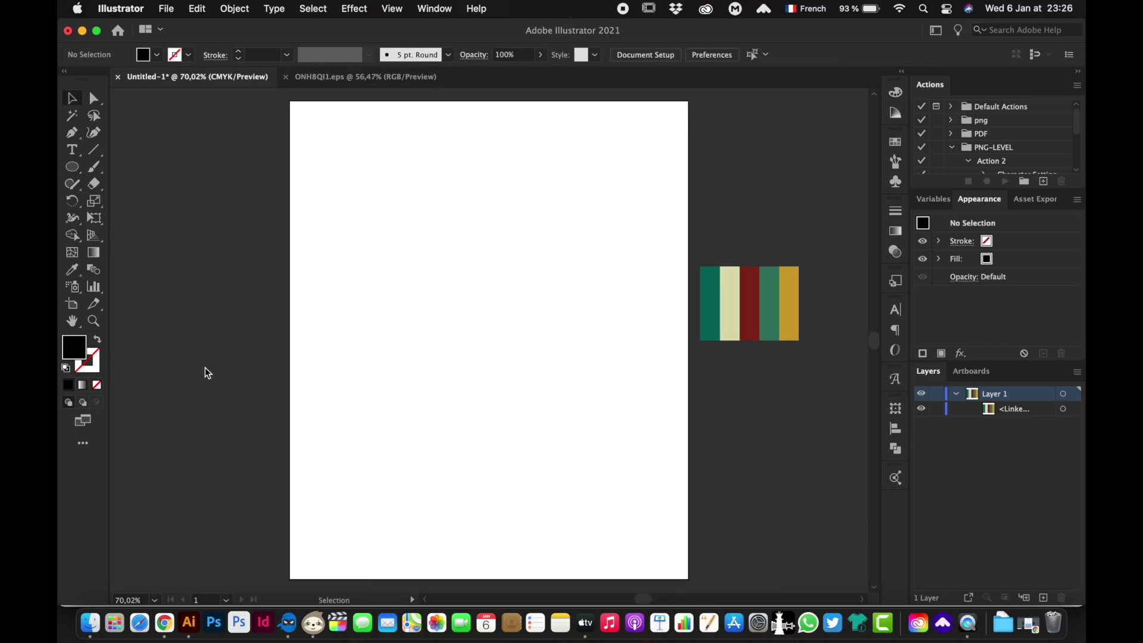
left_click_drag(72, 167, 128, 167)
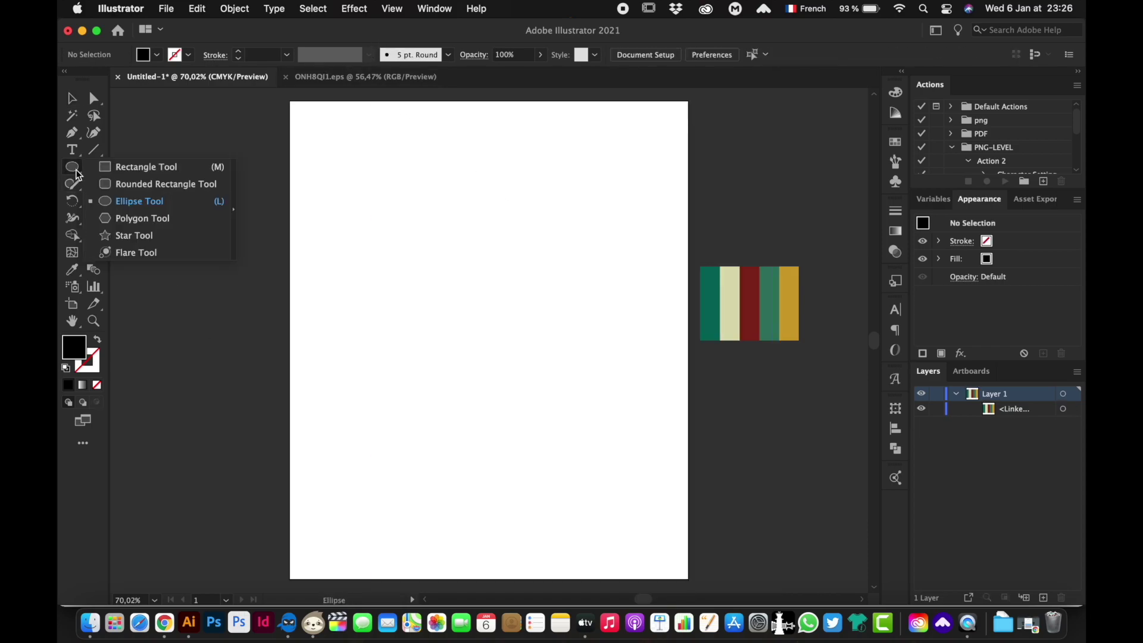
left_click(374, 220)
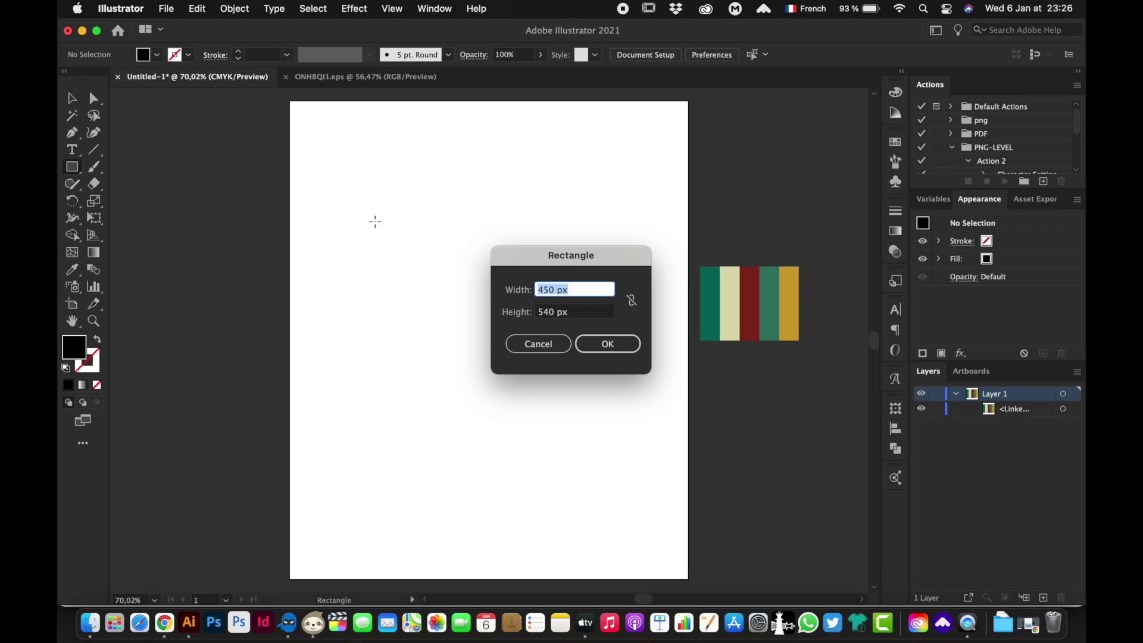
left_click(617, 344)
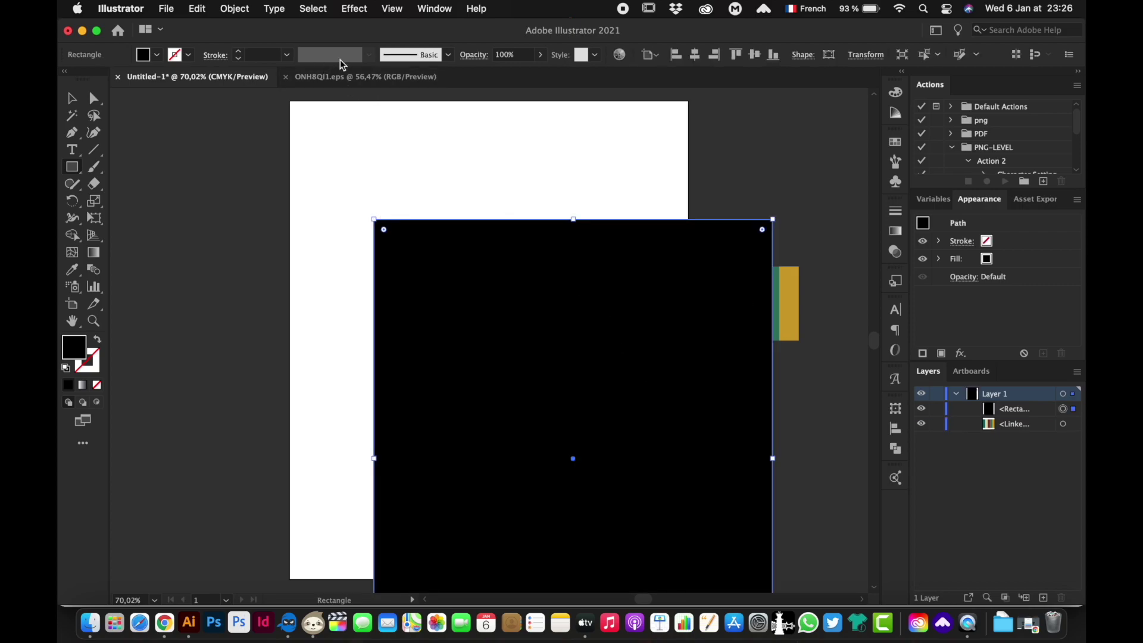
- Center the rectangle on the artboard and lock it in place
left_click(695, 57)
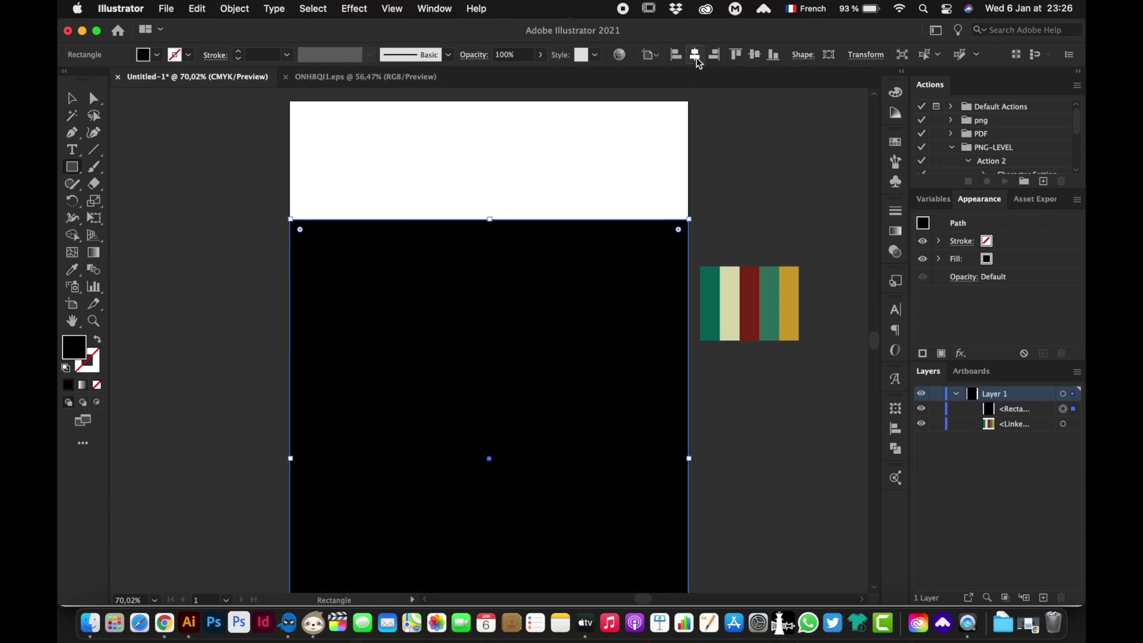
left_click(753, 55)
left_click(233, 8)
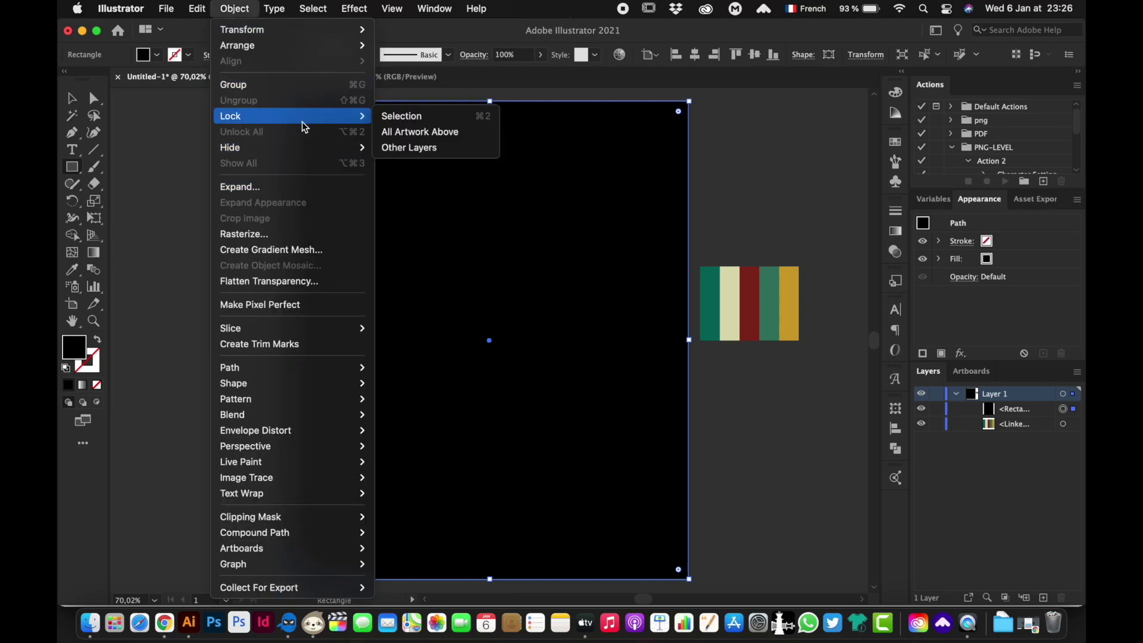
left_click(396, 114)
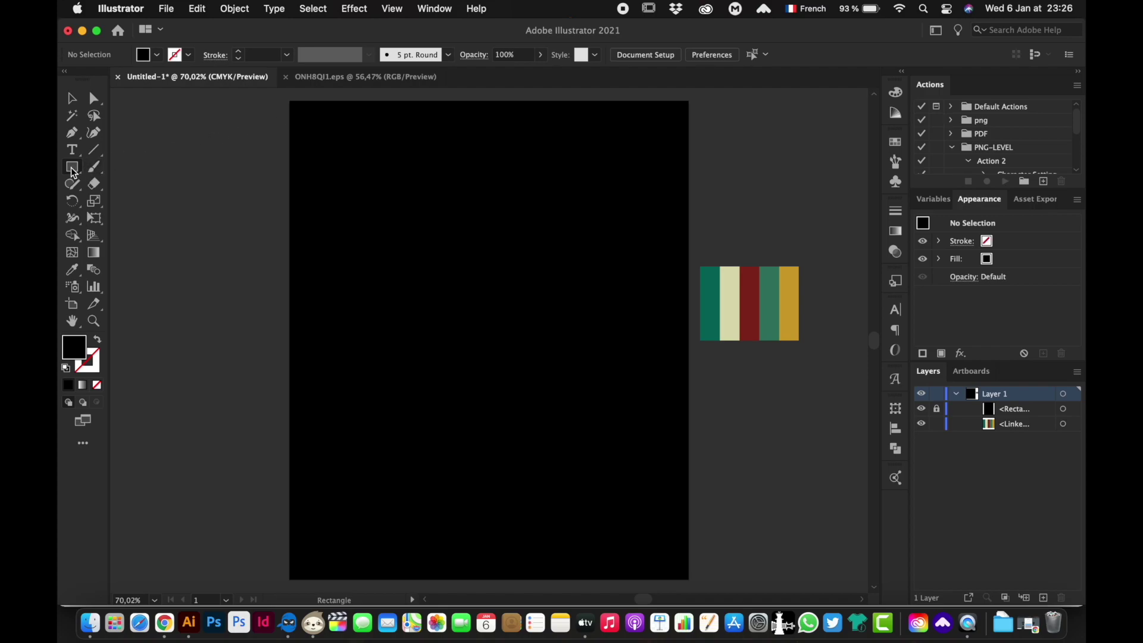
- Draw a large circle and center it horizontally and vertically on the artboard
left_click_drag(73, 171, 113, 197)
mouse_move(459, 272)
left_mouse_down()
mouse_move(604, 435)
mouse_move(642, 455)
left_mouse_up()
left_click(694, 56)
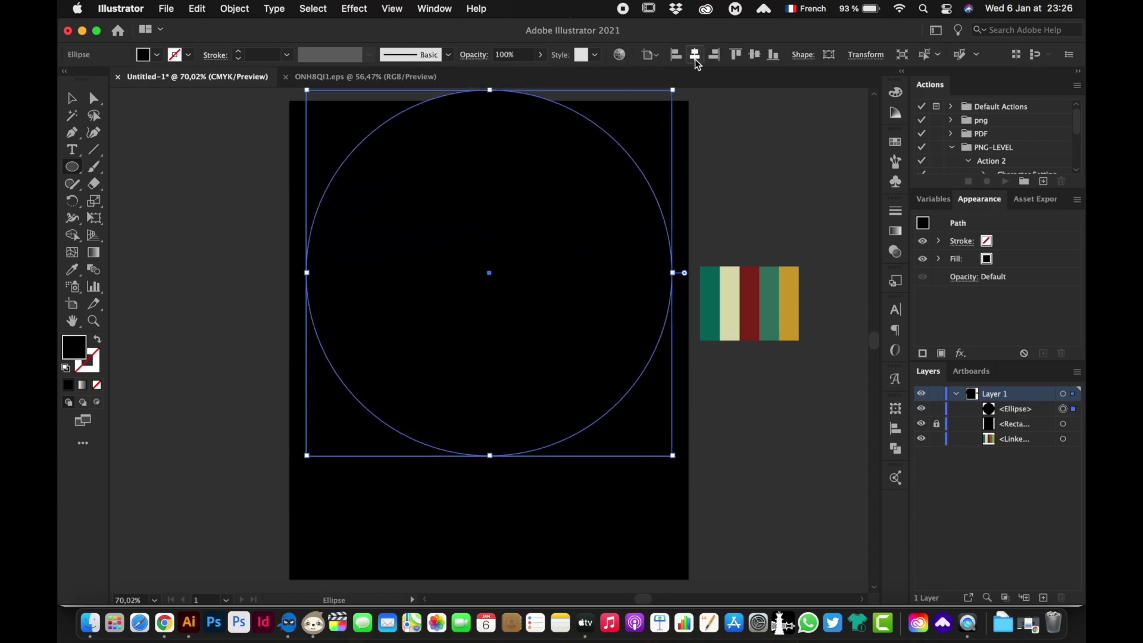
left_click(751, 55)
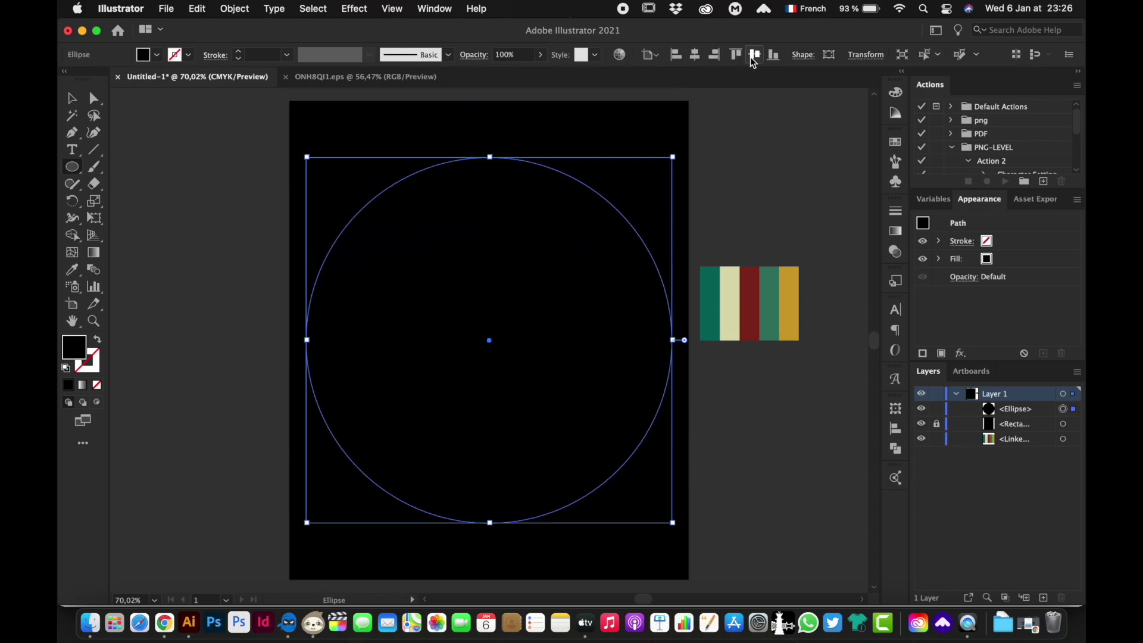
- Fill the circle with the palette's cream colour, then deselect it
left_click(69, 103)
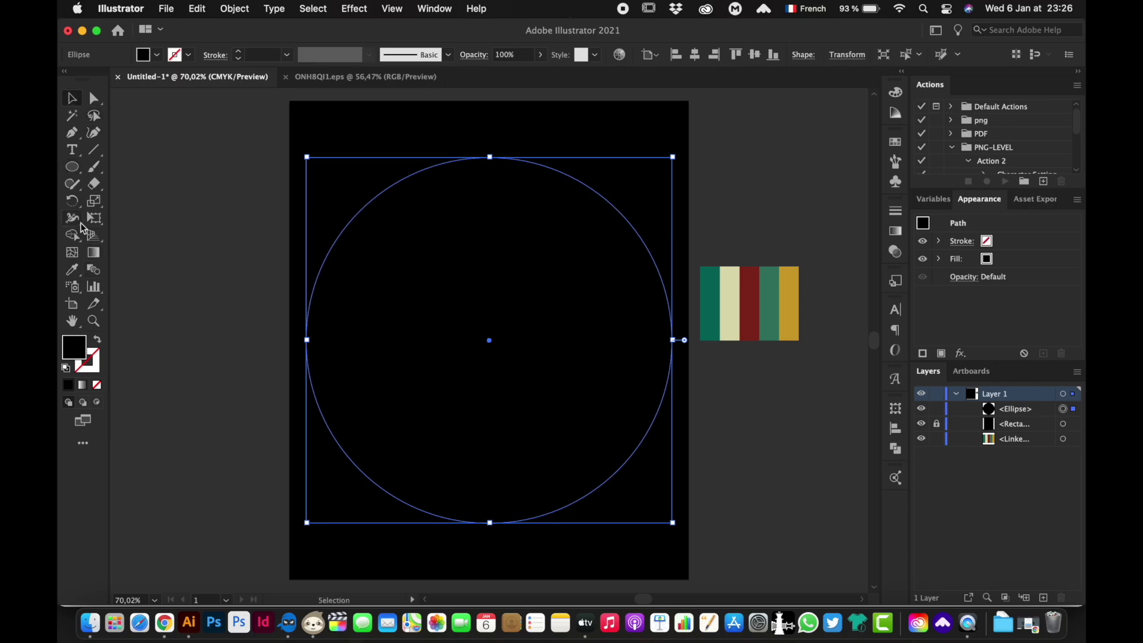
left_click(72, 269)
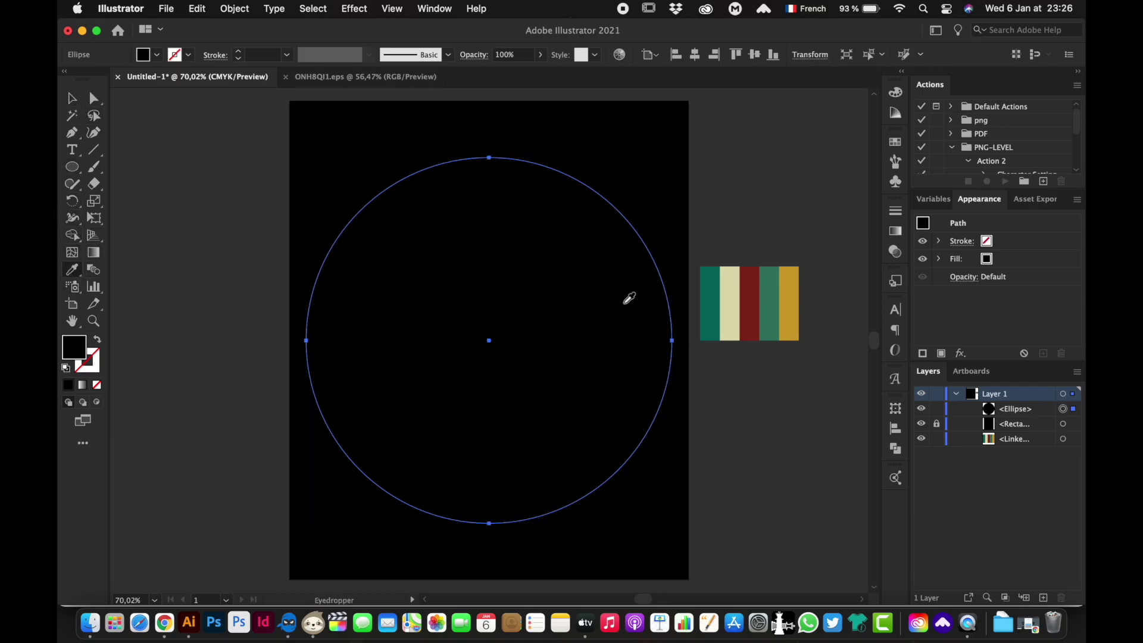
left_click(737, 287)
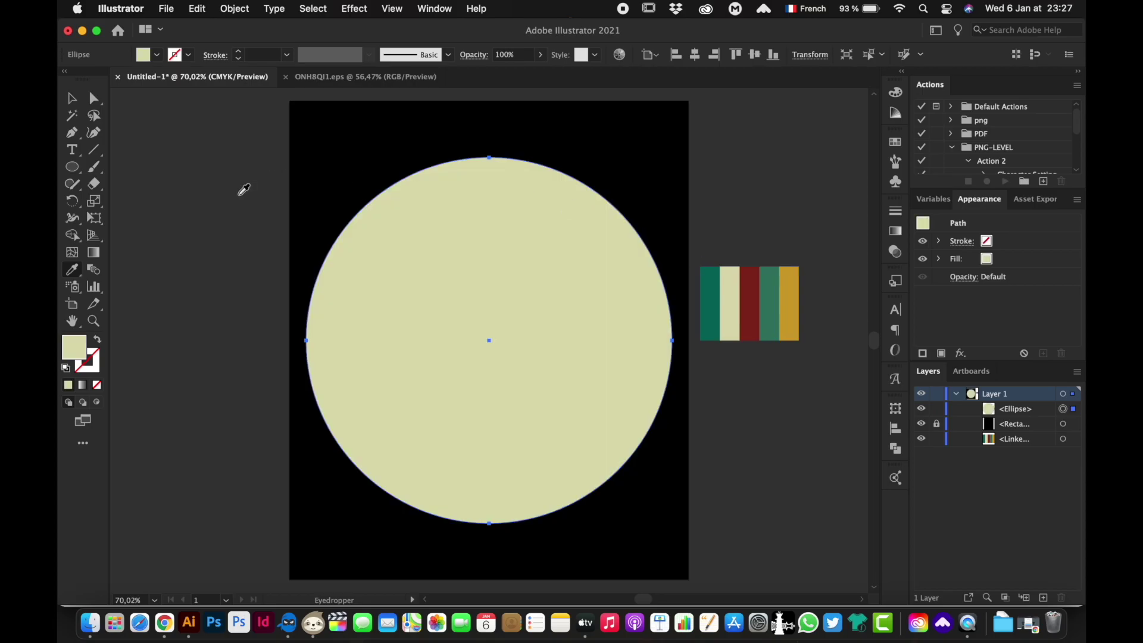
left_click(69, 99)
left_click(201, 198)
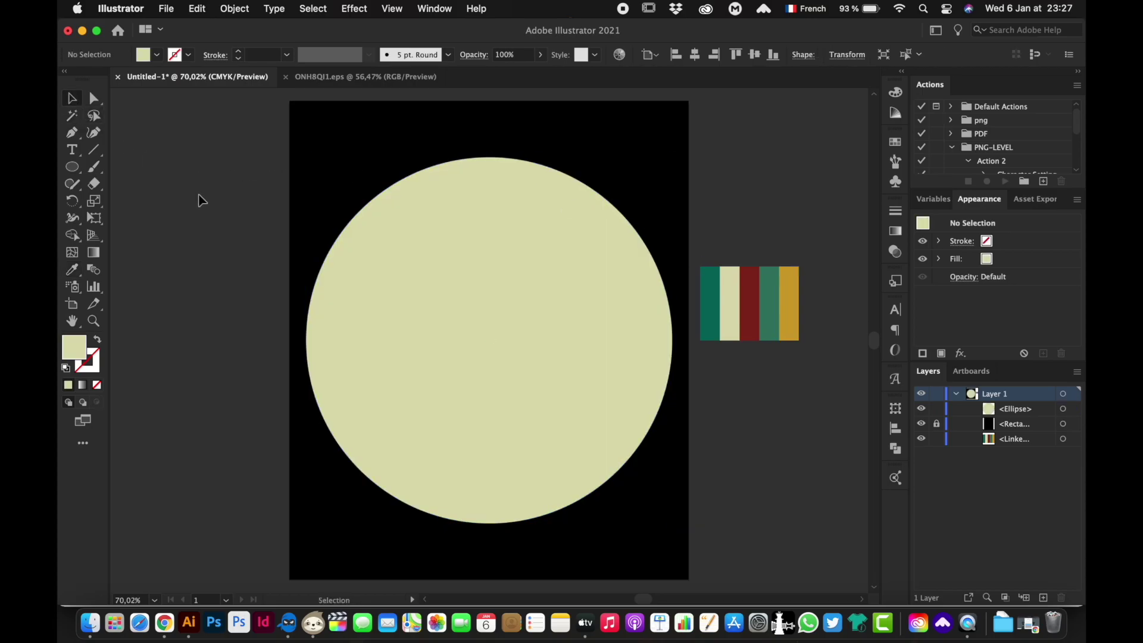
scroll(201, 199, "right", 2)
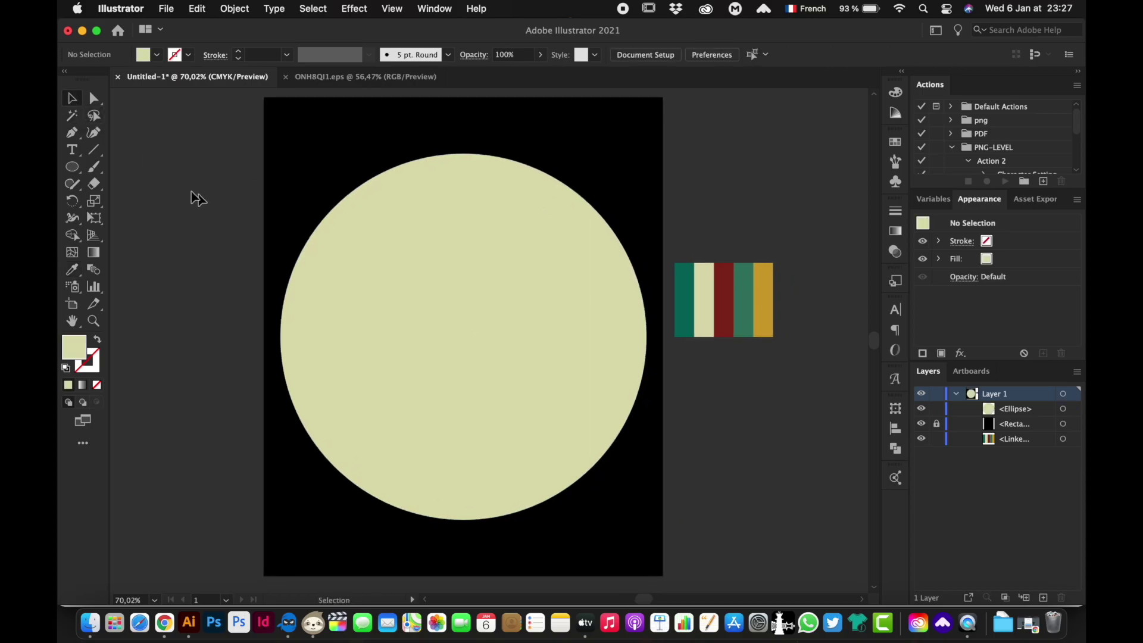
- Draw a horizontal line across the artboard with a black 3 pt stroke
left_click(93, 152)
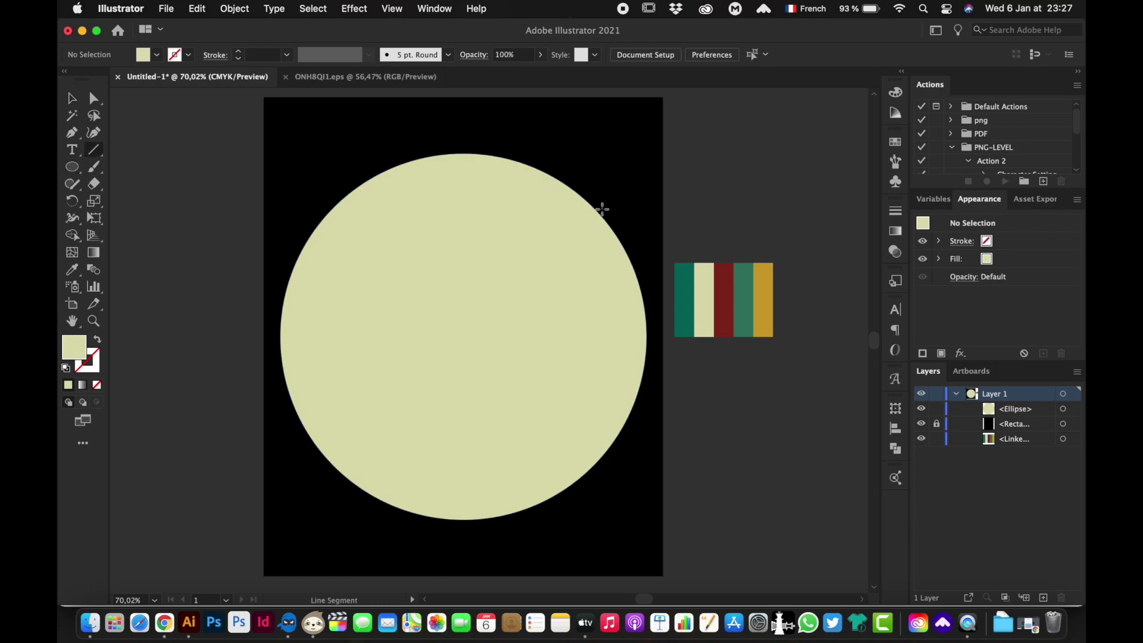
left_click_drag(665, 209, 266, 218)
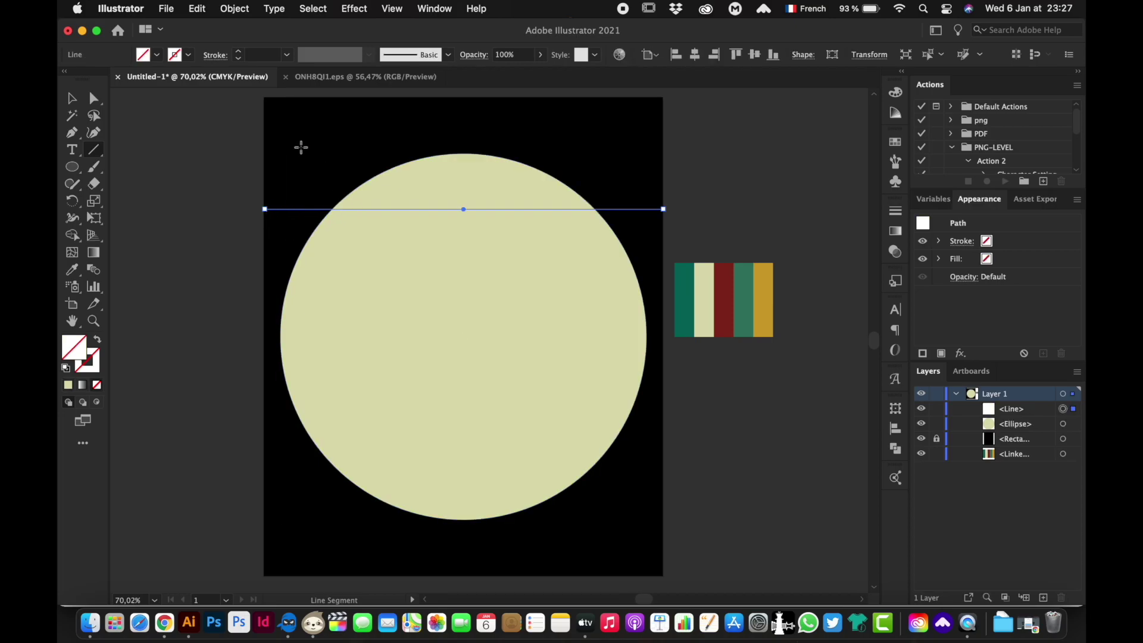
left_click(237, 53)
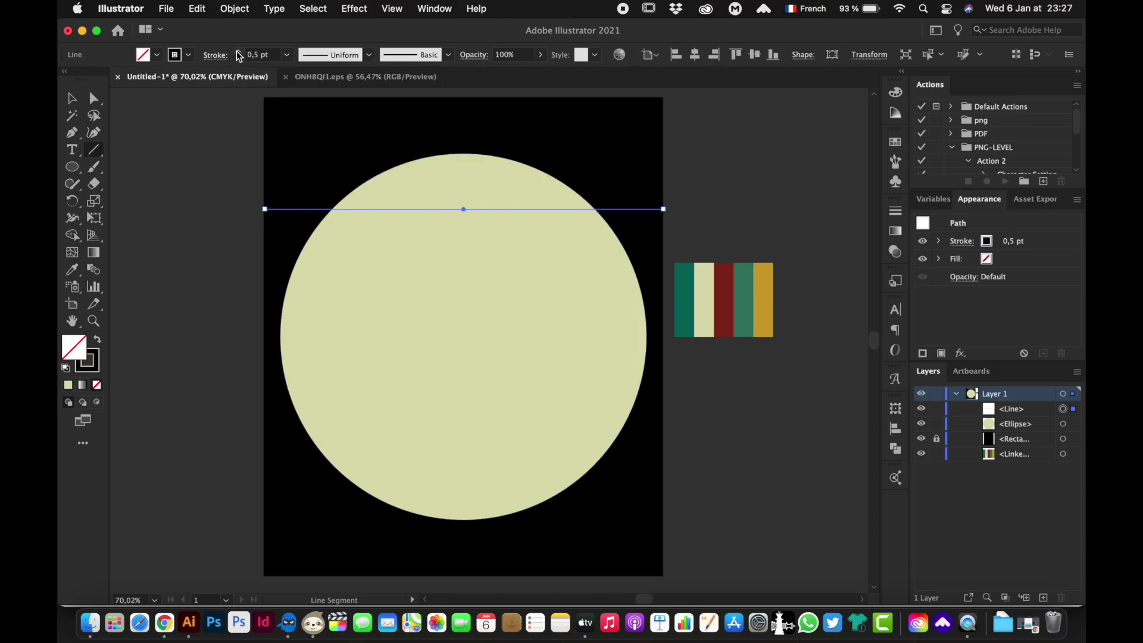
left_click(238, 53)
left_click(238, 52)
left_click(238, 52)
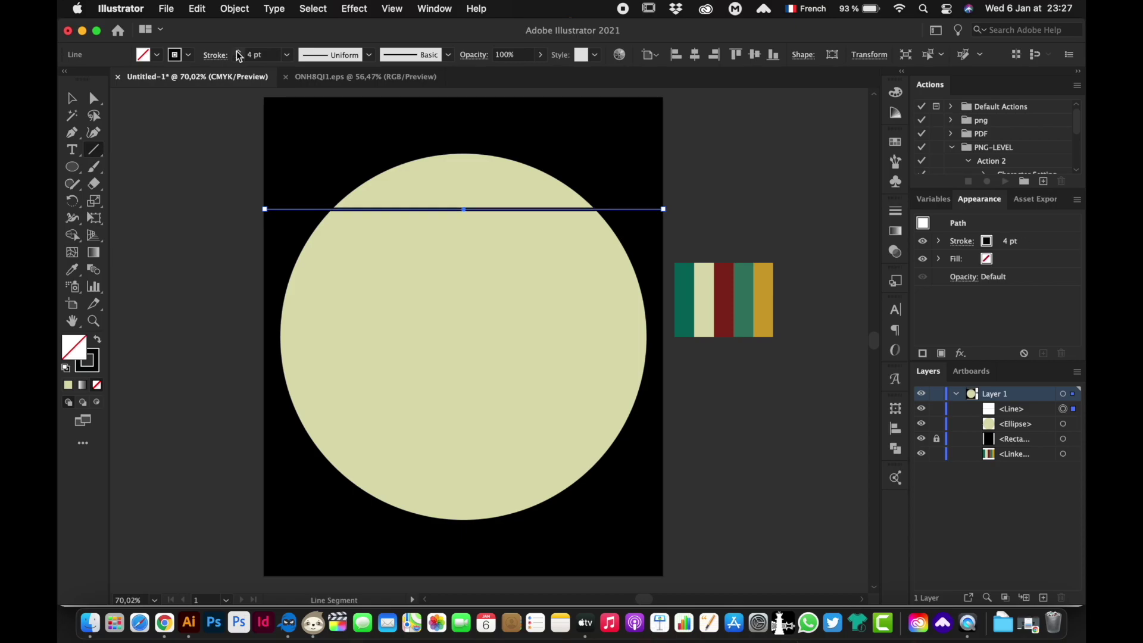
left_click(237, 58)
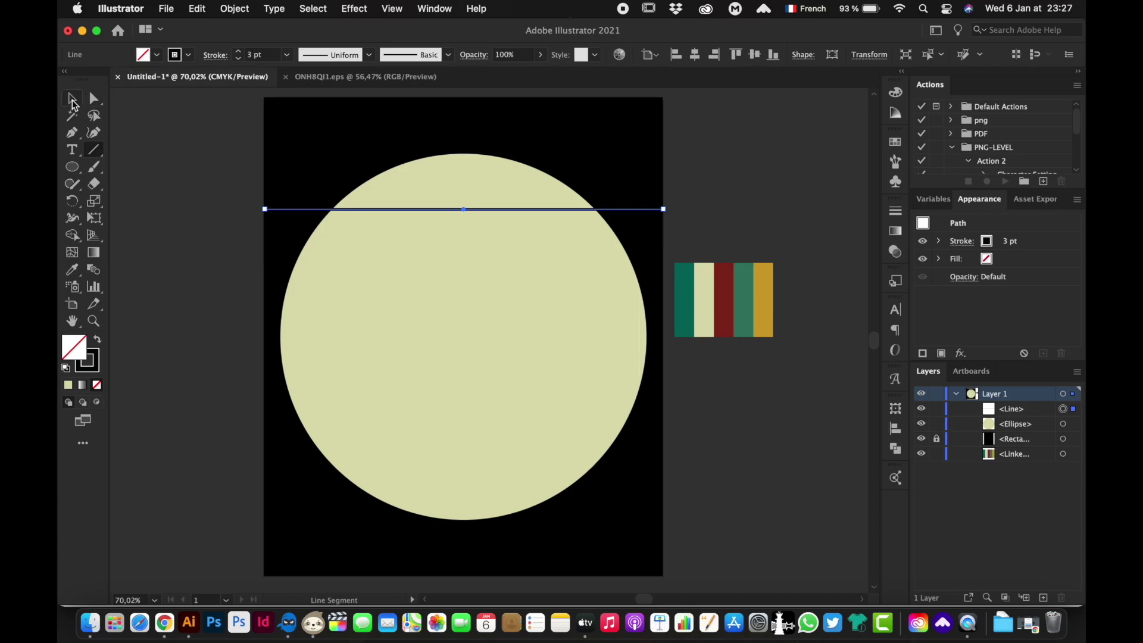
left_click(72, 100)
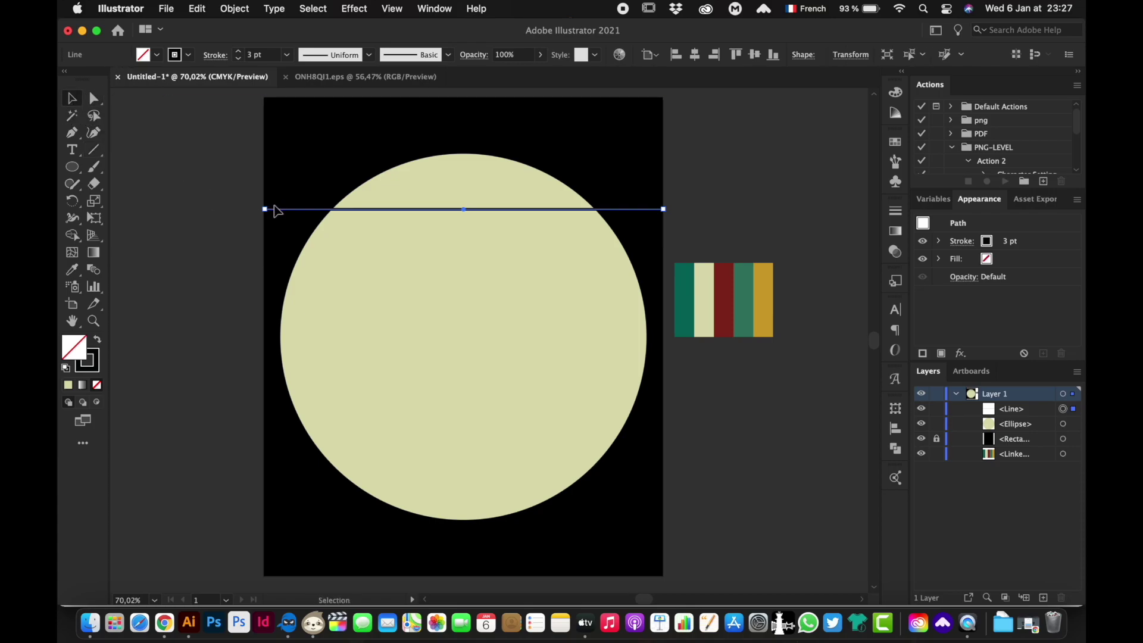
- Copy the line down into nine stripes, then select all lines and the circle
mouse_move(287, 213)
left_mouse_down()
mouse_move(265, 400)
mouse_move(284, 403)
mouse_move(283, 484)
left_mouse_up()
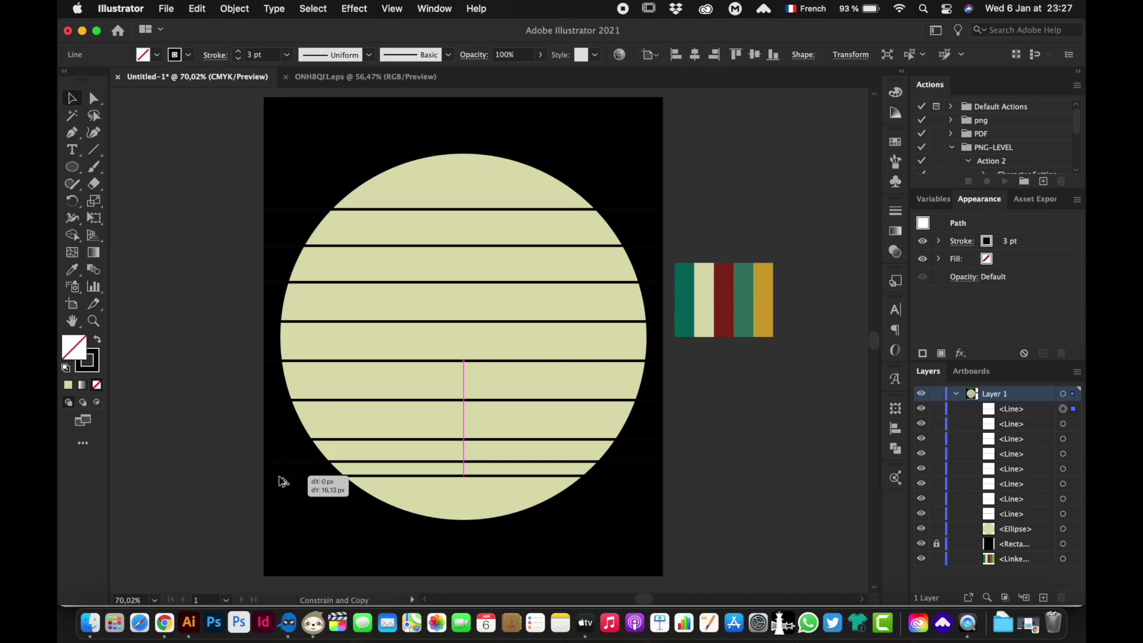
left_click_drag(283, 481, 284, 494)
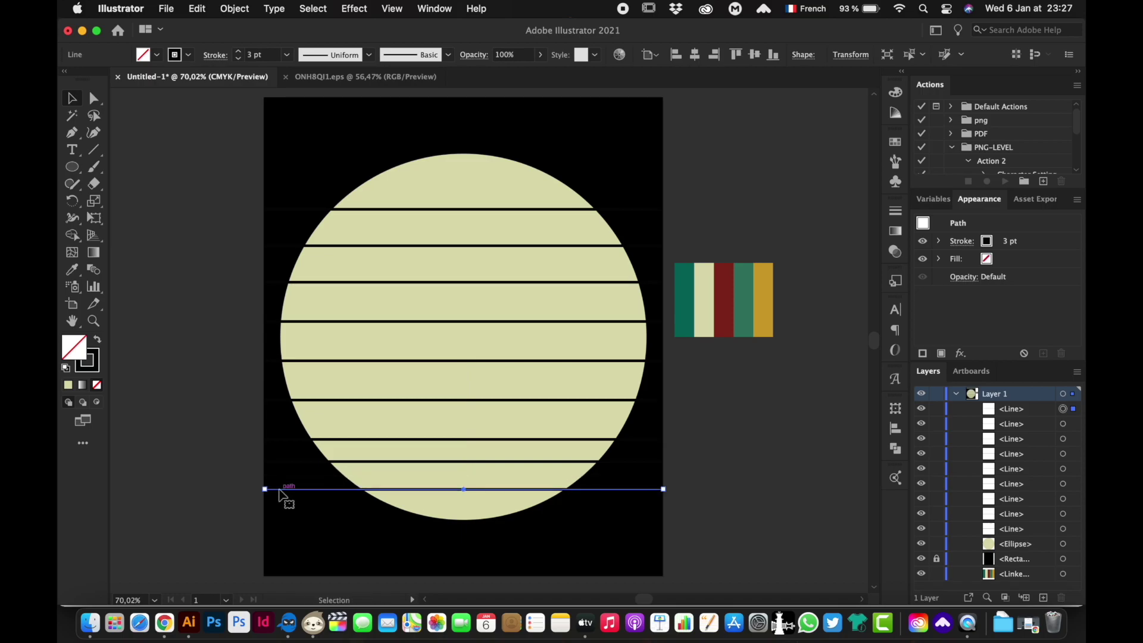
left_click(189, 371)
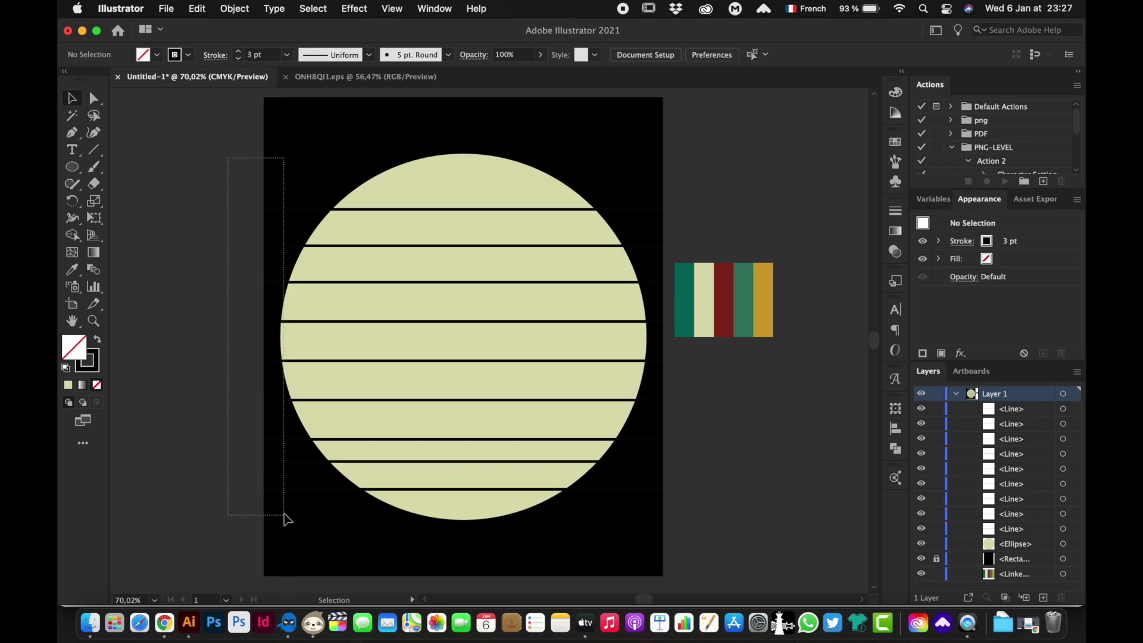
left_click_drag(233, 201, 285, 519)
- Expand the stripe lines' strokes into filled shapes
left_click(319, 338, "shift")
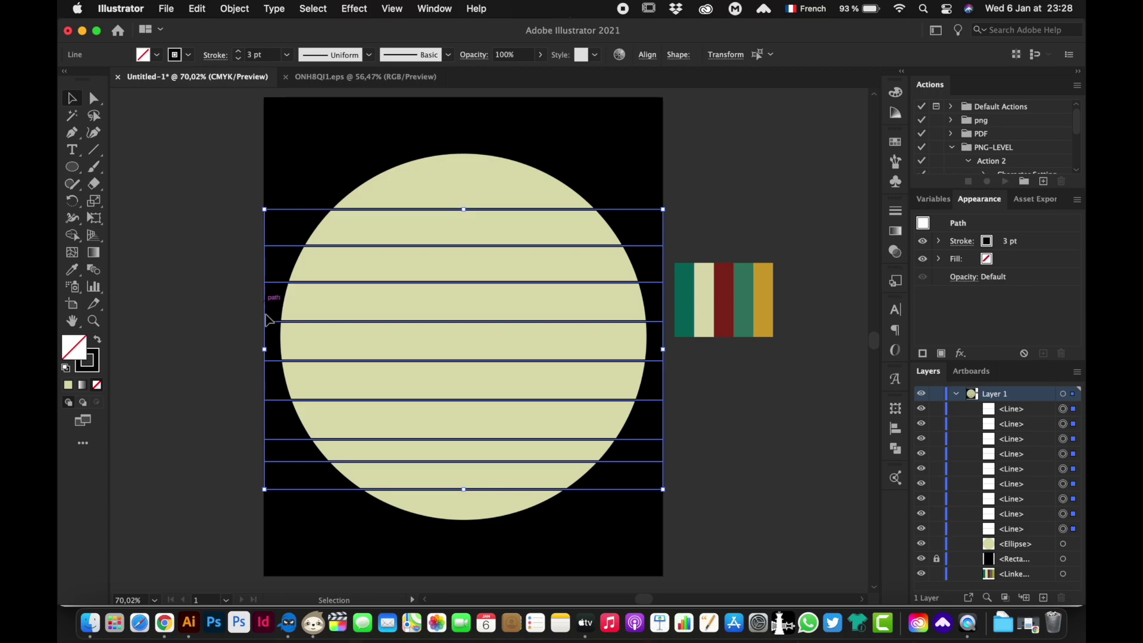
left_click(236, 8)
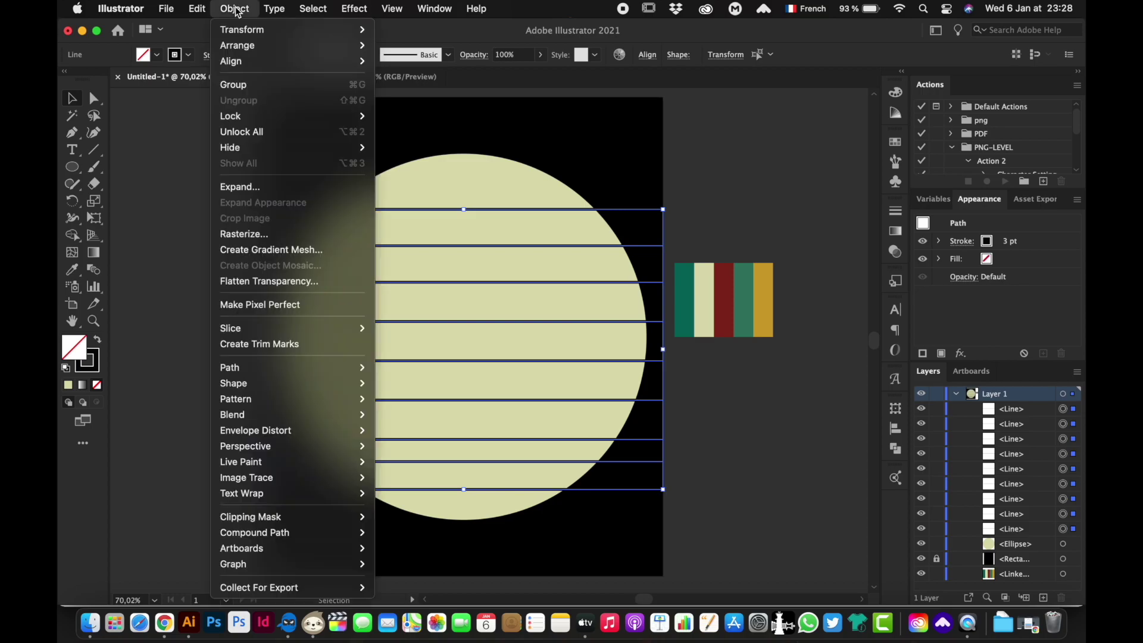
left_click(243, 190)
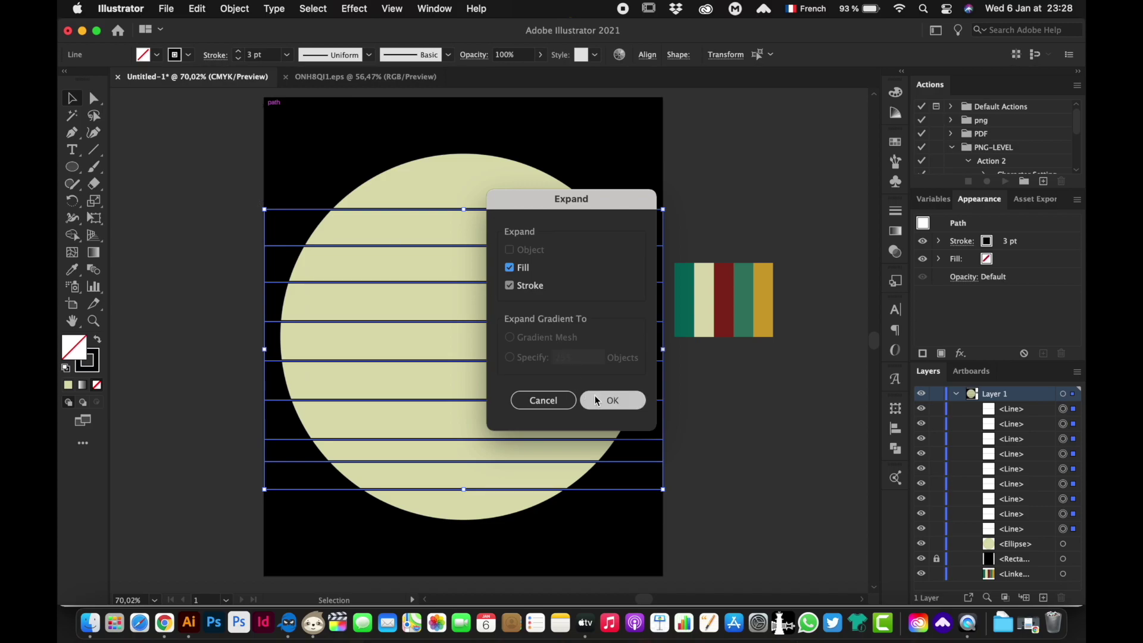
left_click(596, 399)
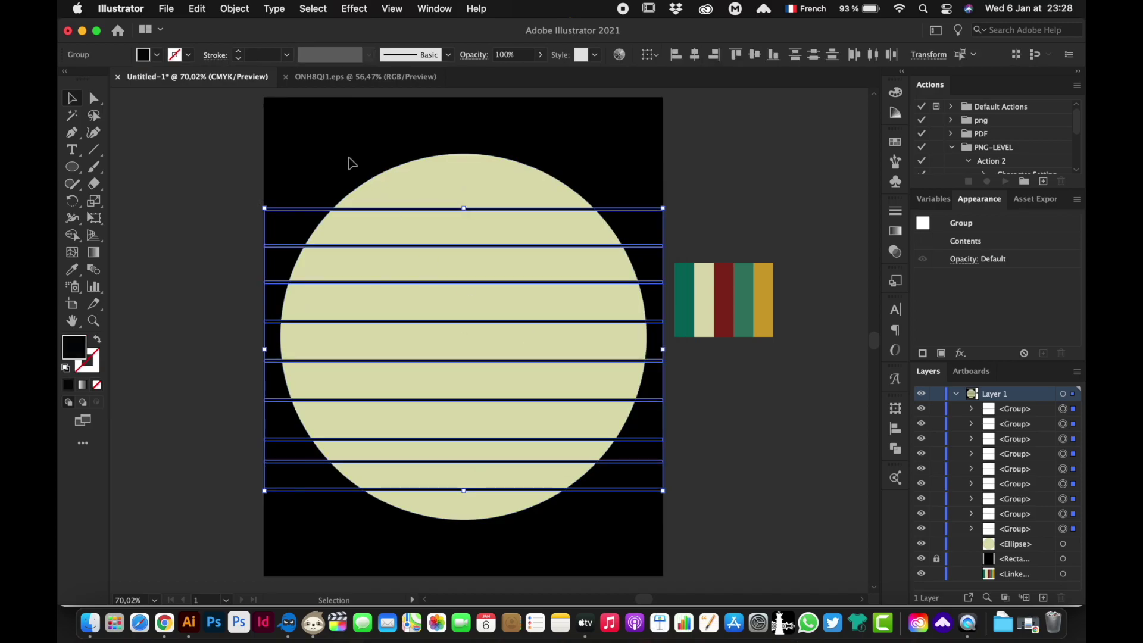
left_click(349, 160)
scroll(553, 580, "down", 2)
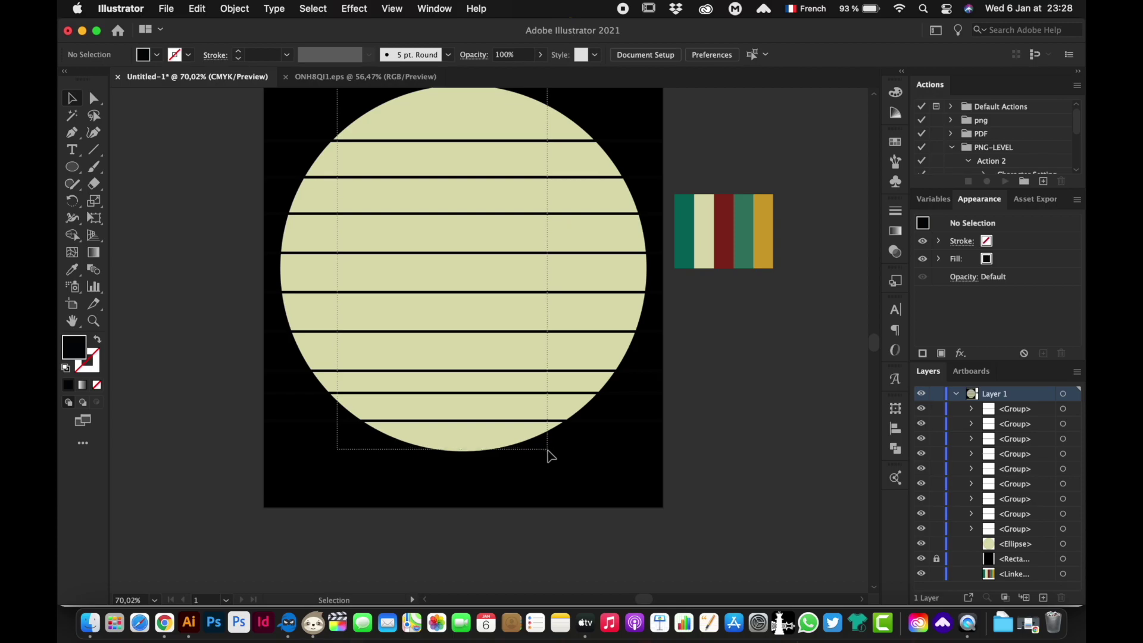
- Cut the stripes out of the circle with Pathfinder Minus Front, then deselect
key("super+alt+a")
scroll(555, 464, "up", 1)
scroll(556, 466, "up", 1)
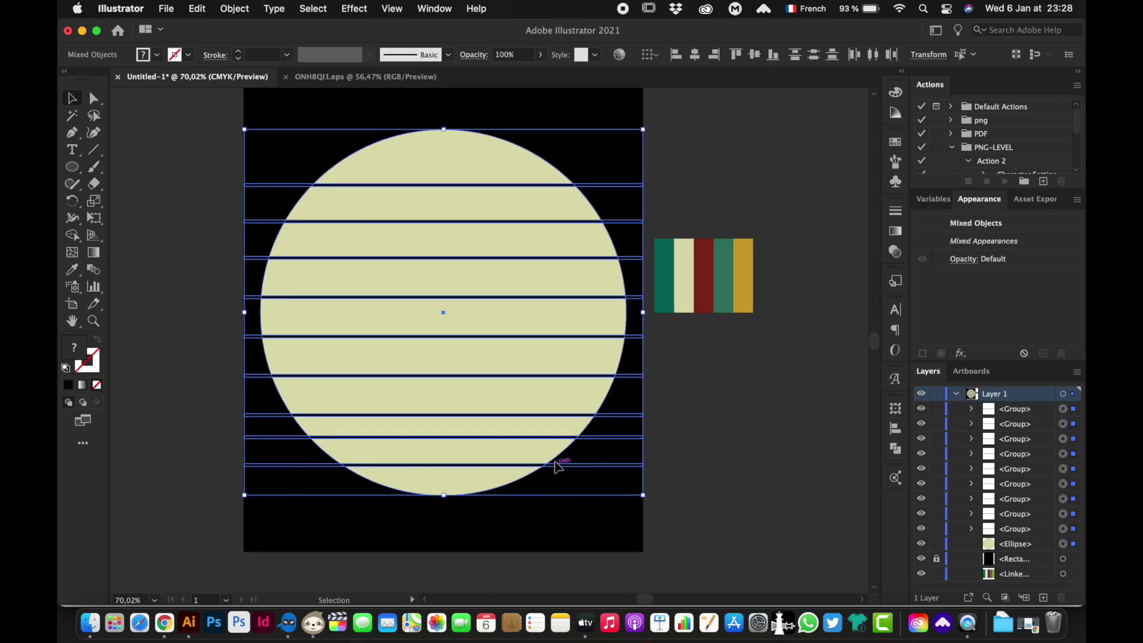
left_click(895, 448)
left_click(748, 441)
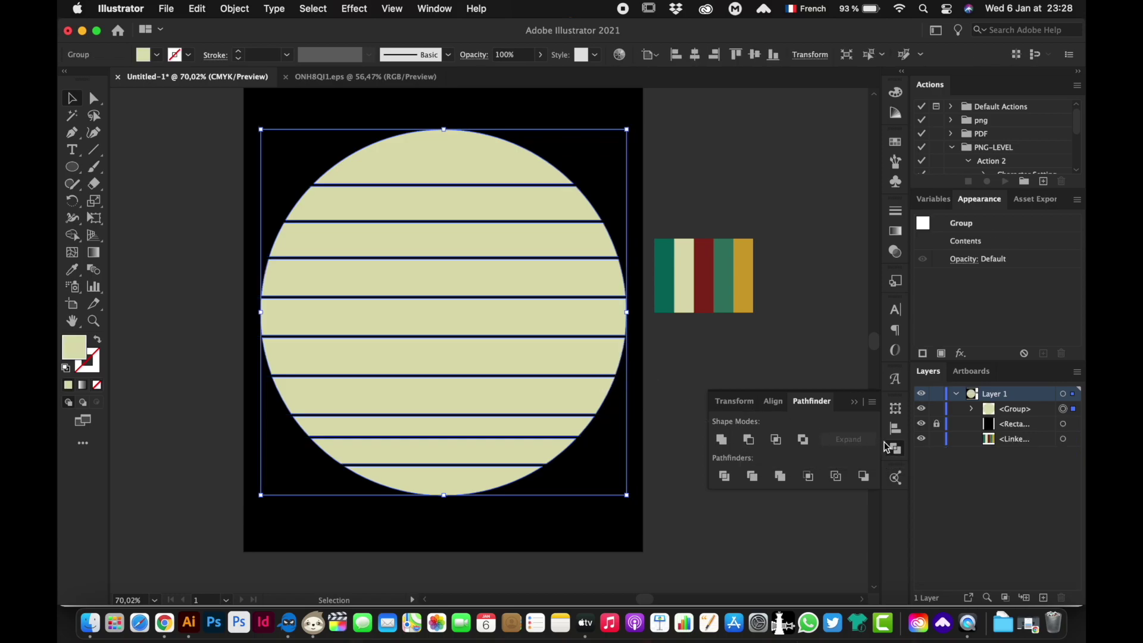
left_click(894, 449)
left_click(759, 417)
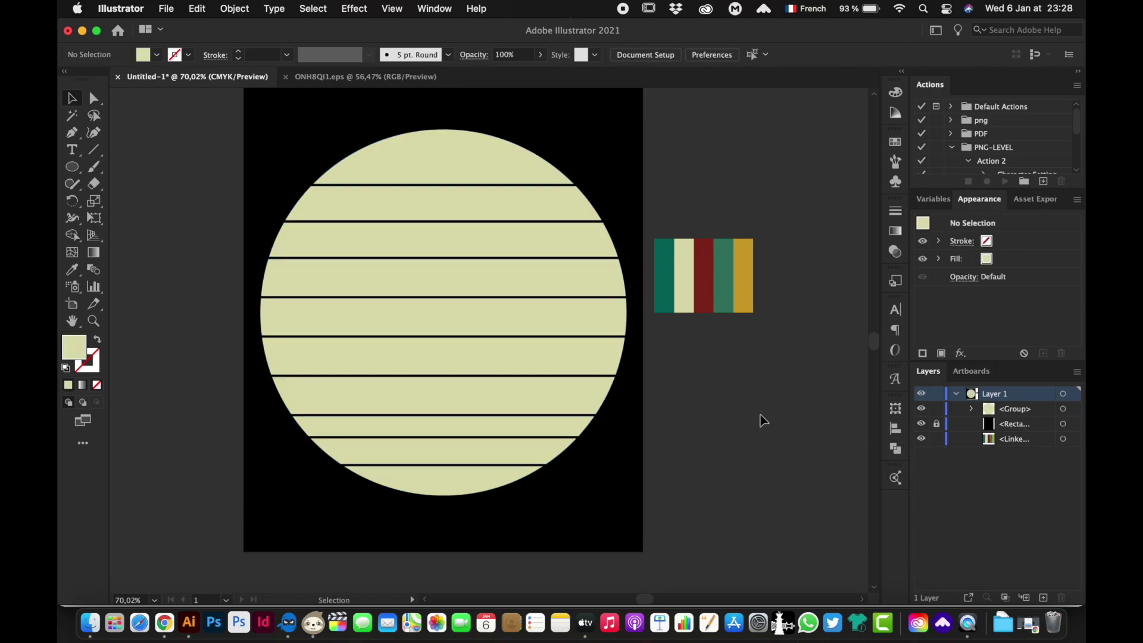
- Ungroup the sliced circle into separate stripe paths
left_click(450, 303)
right_click(450, 304)
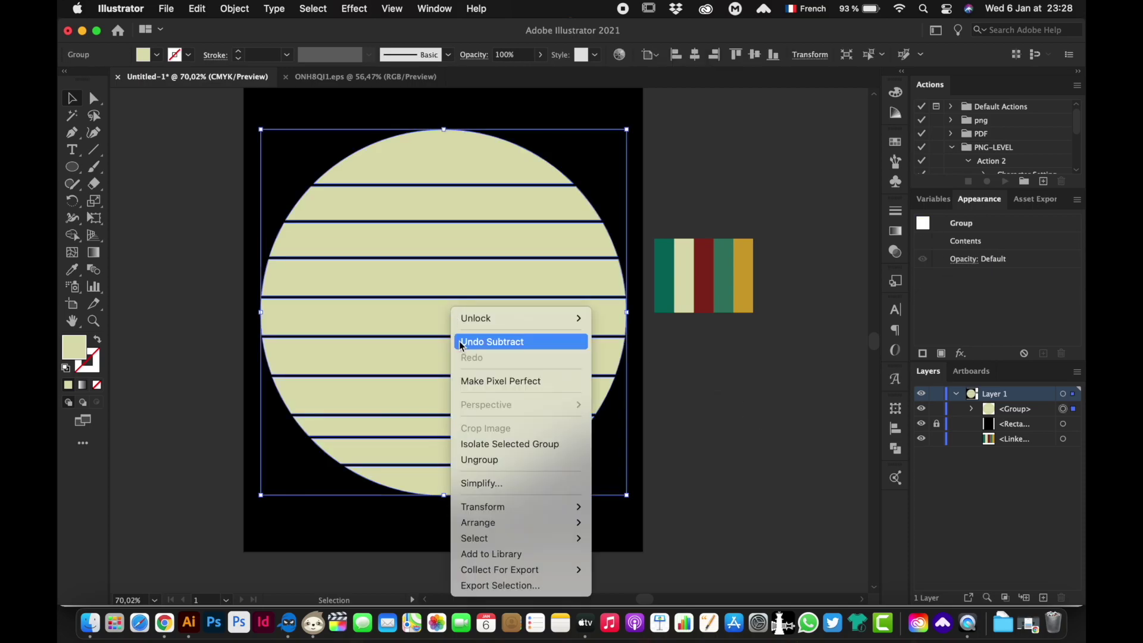
left_click(472, 458)
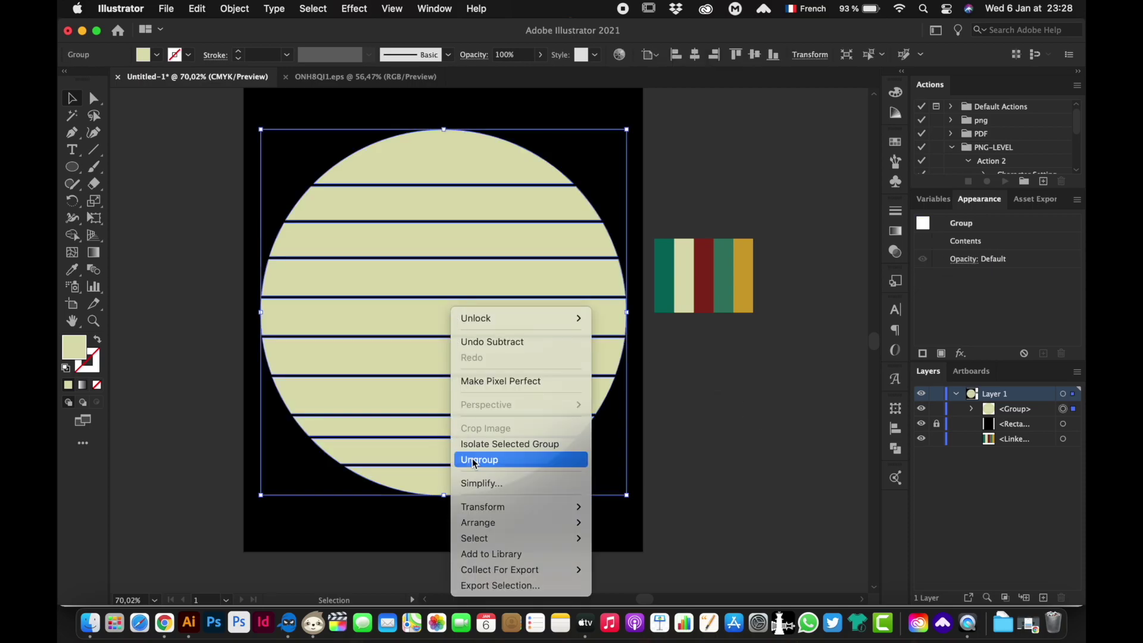
left_click(198, 303)
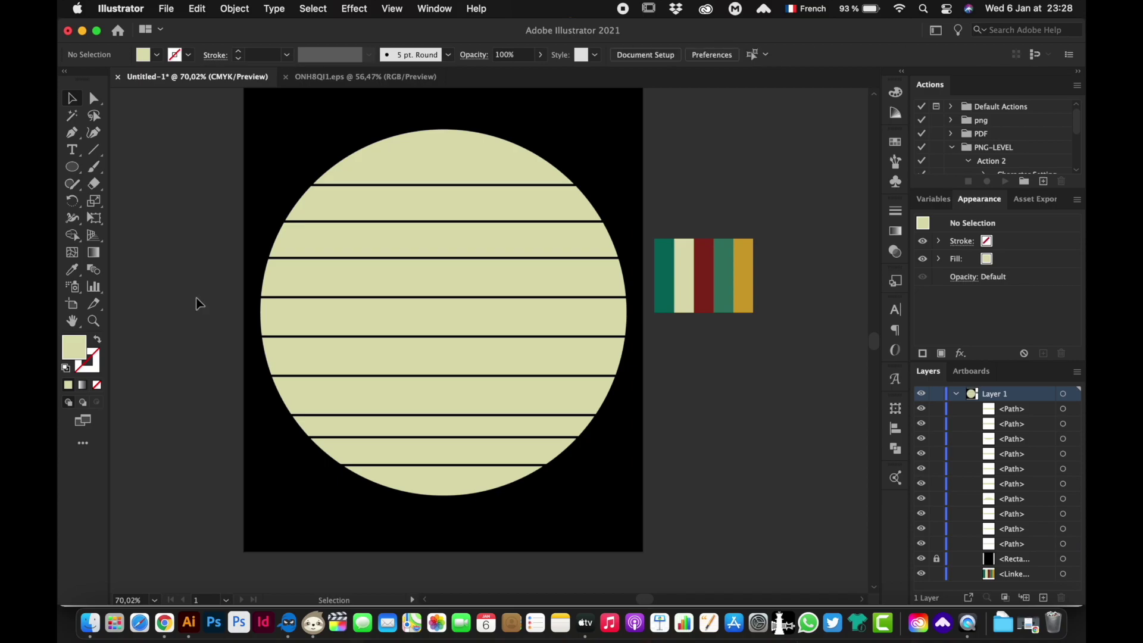
- Drag two slices away to test they move independently, then undo
left_click(415, 178)
left_click_drag(415, 177, 327, 140)
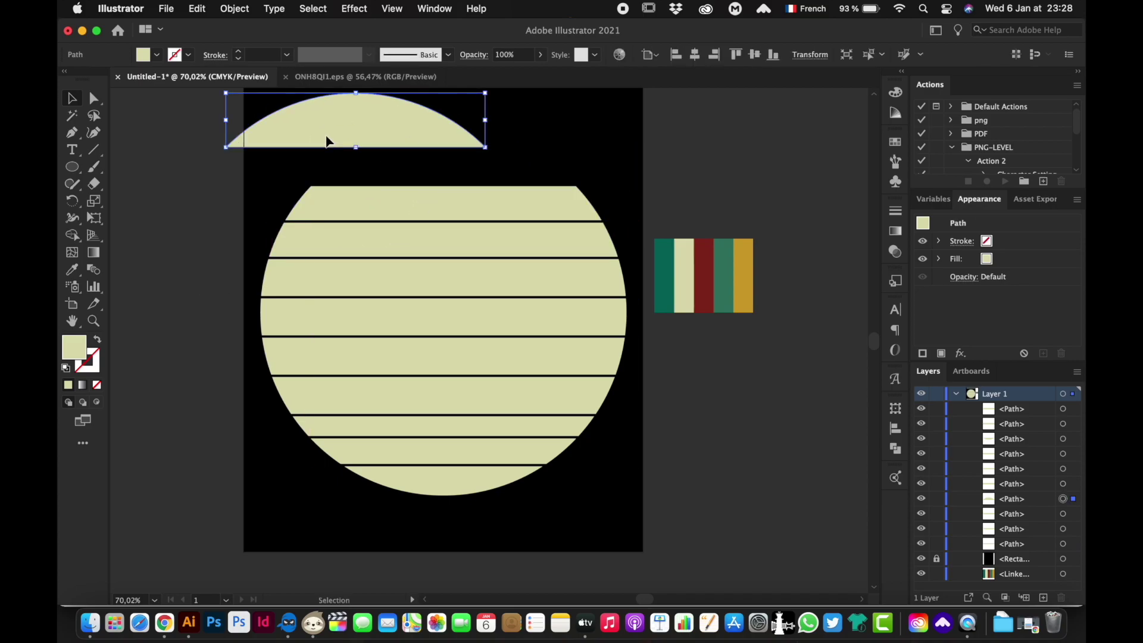
left_click_drag(389, 198, 317, 186)
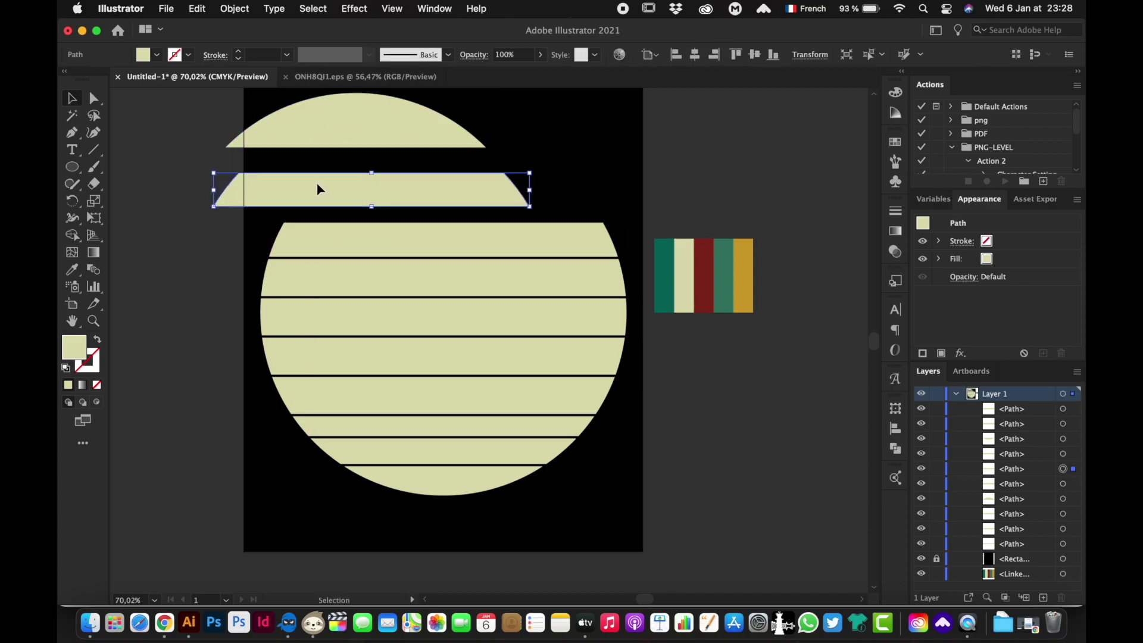
key("ctrl+z")
key("ctrl+z")
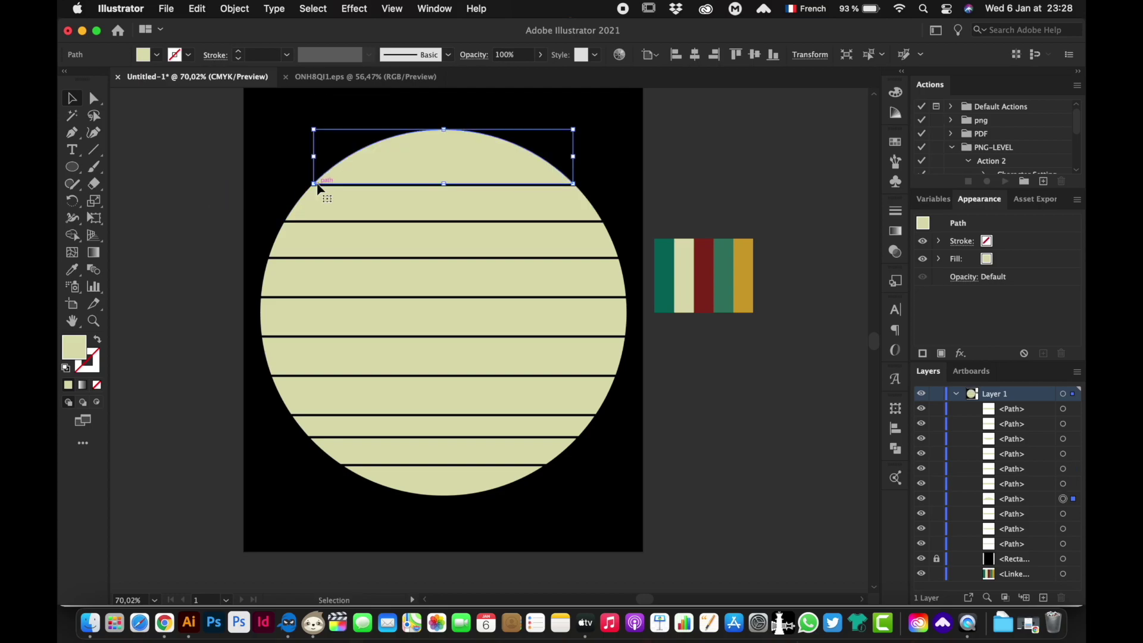
- Fill the top slice with the palette's green and the second slice with red
left_click(72, 270)
left_click(661, 265)
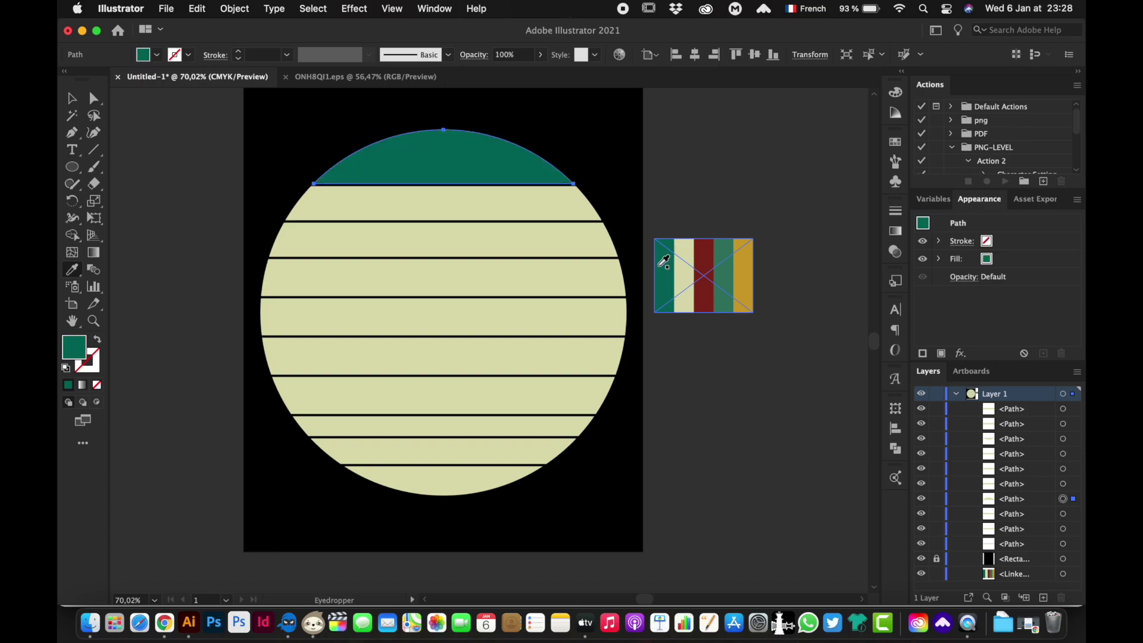
key("v")
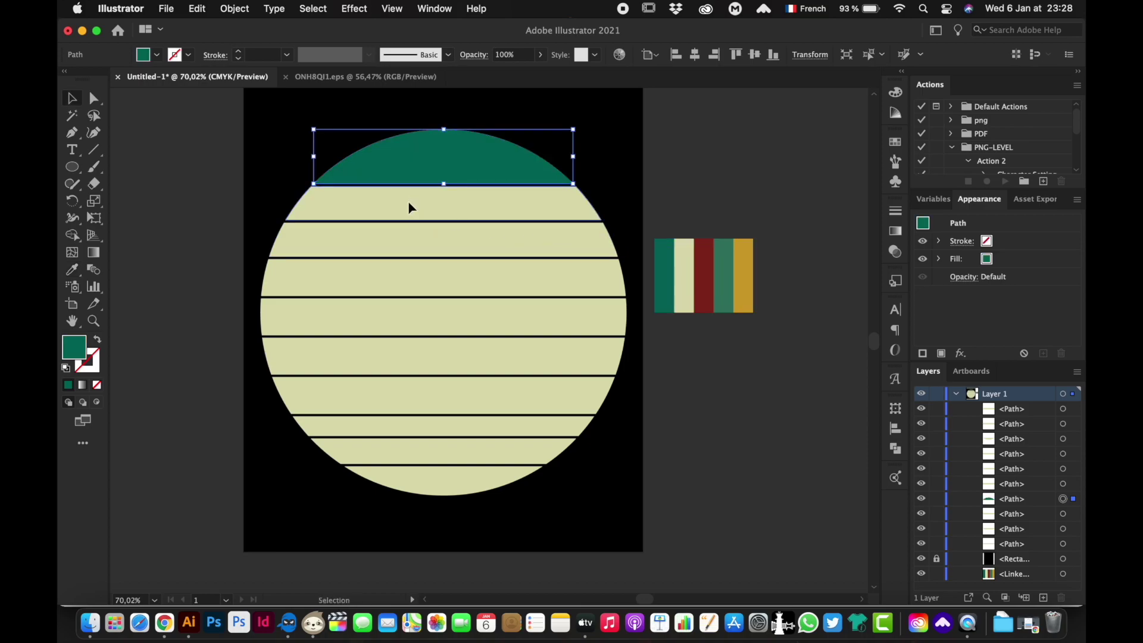
left_click(408, 207)
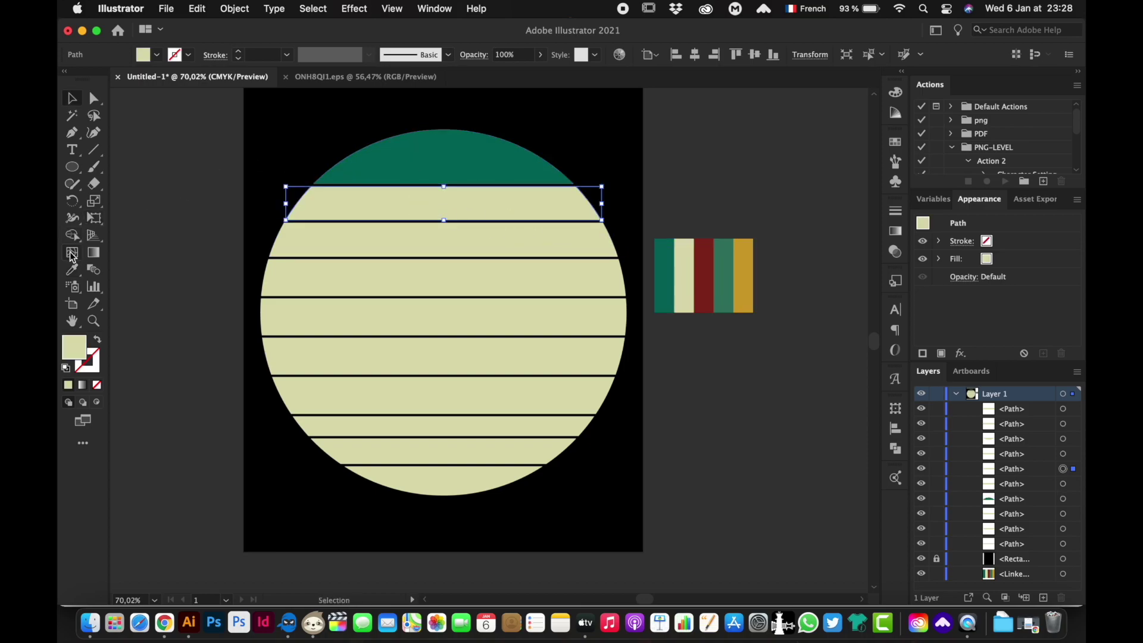
left_click(72, 269)
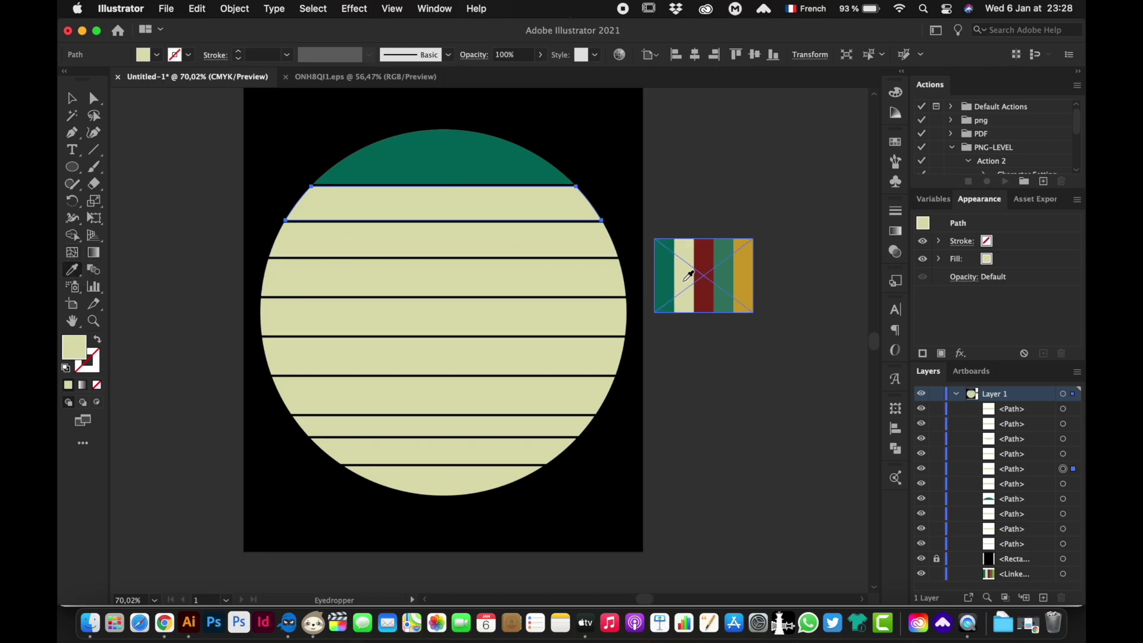
left_click(707, 279)
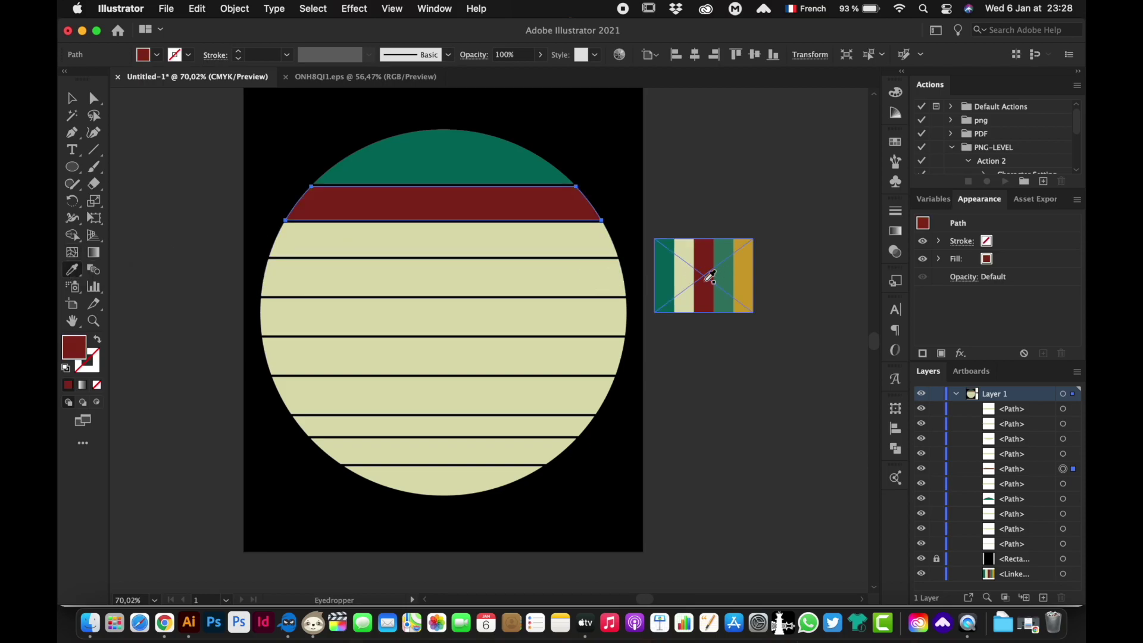
- Fill the next four pale stripes with green, gold, dark green and red
left_click(520, 273)
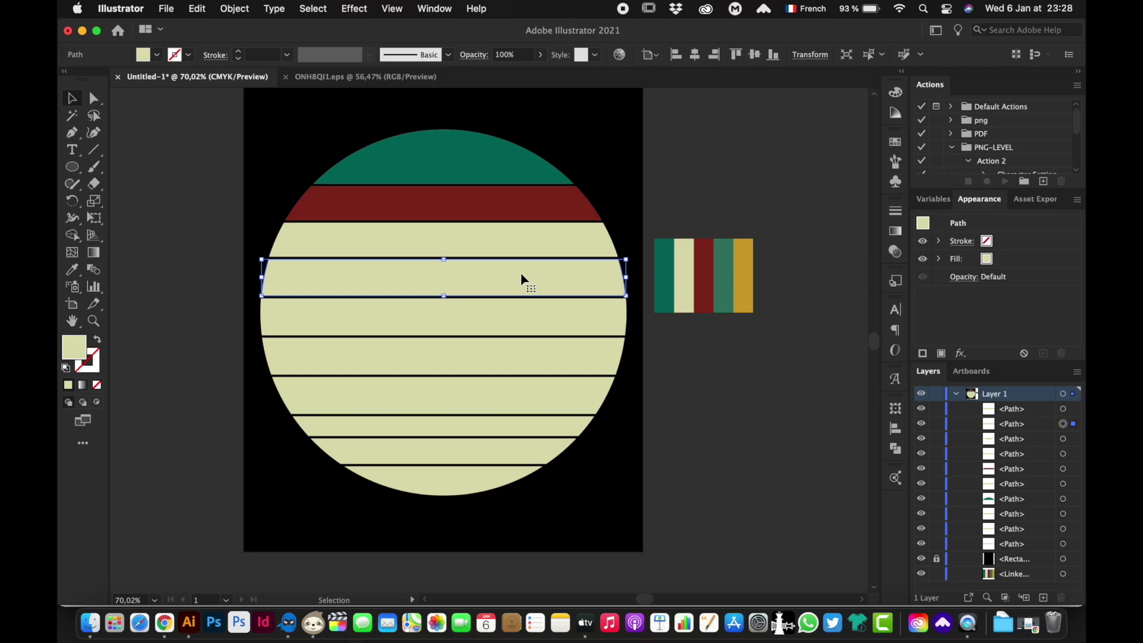
left_click(725, 272)
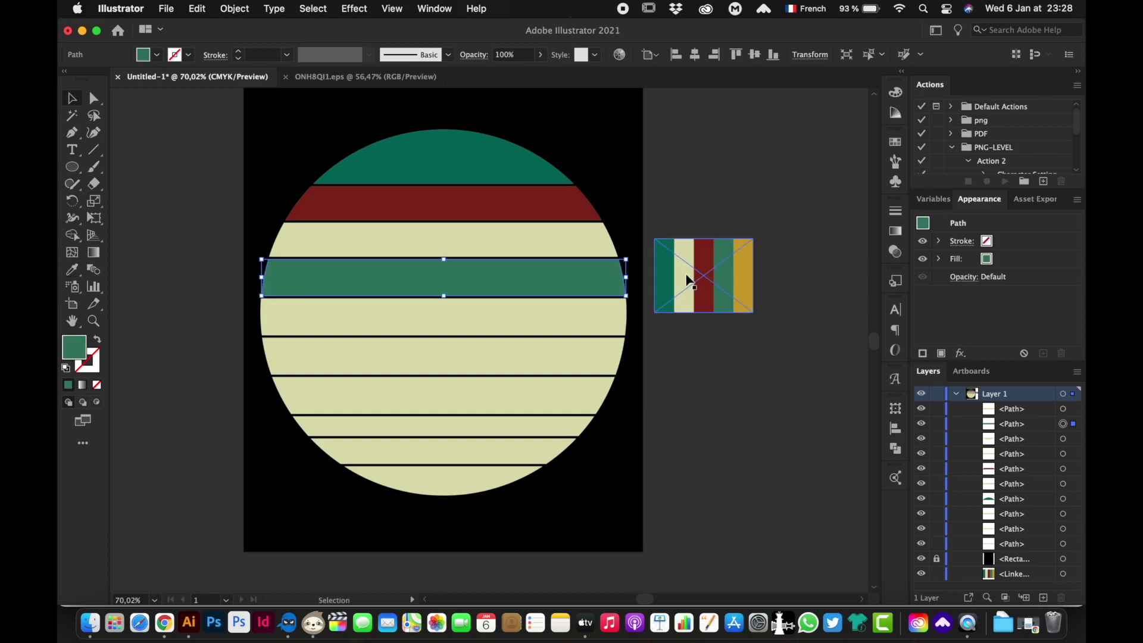
left_click(581, 314)
left_click(748, 275)
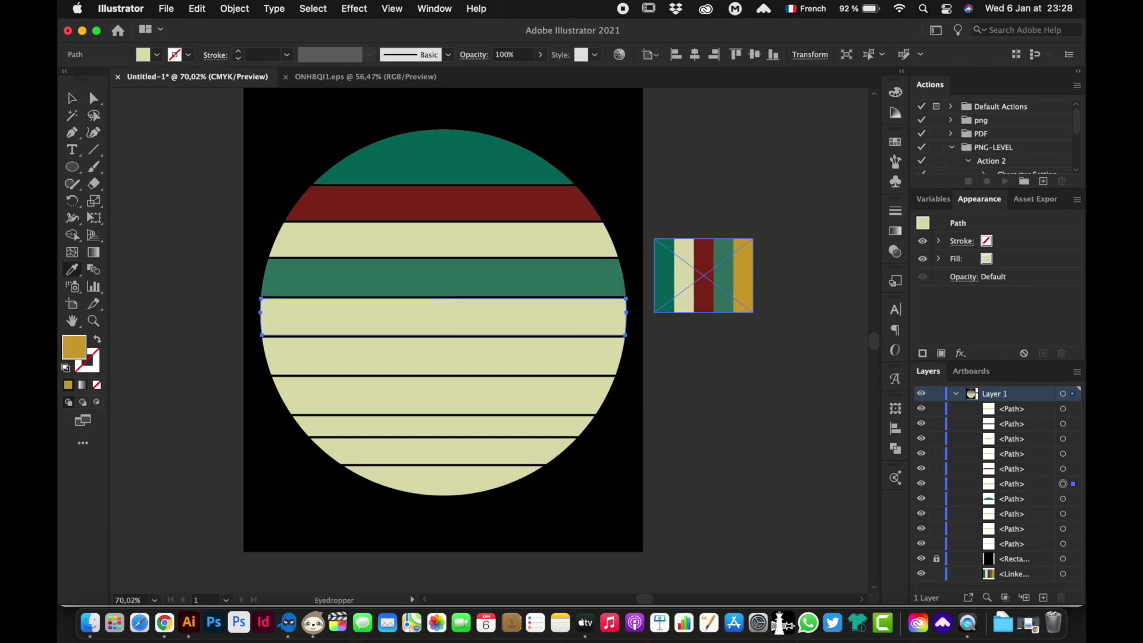
left_click(541, 389)
left_click(668, 289)
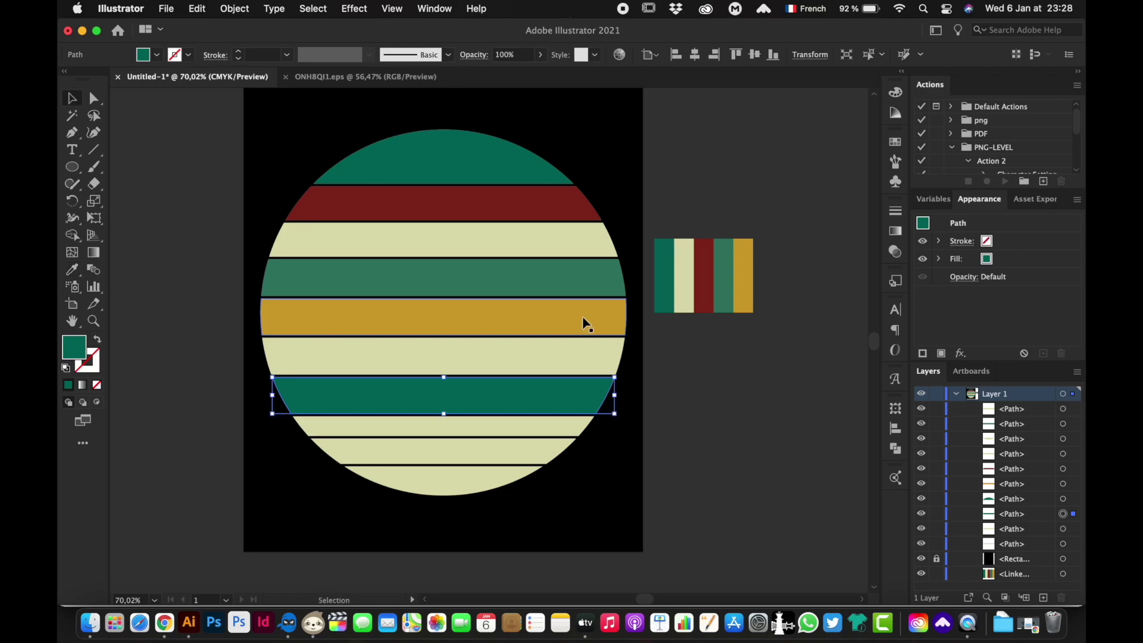
left_click(504, 424)
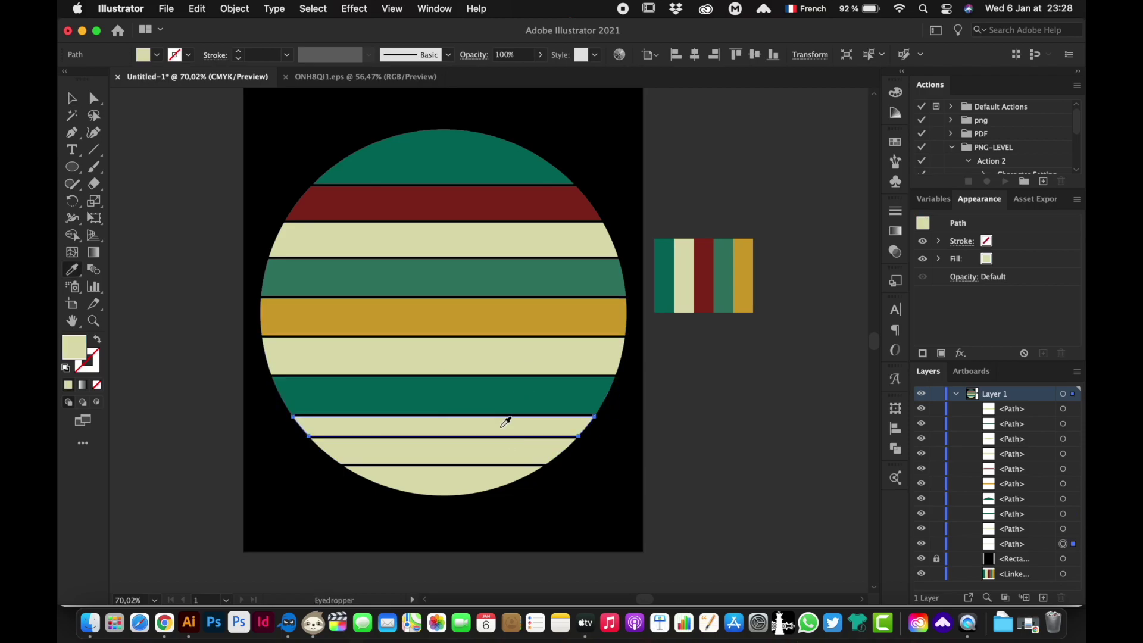
left_click(703, 285)
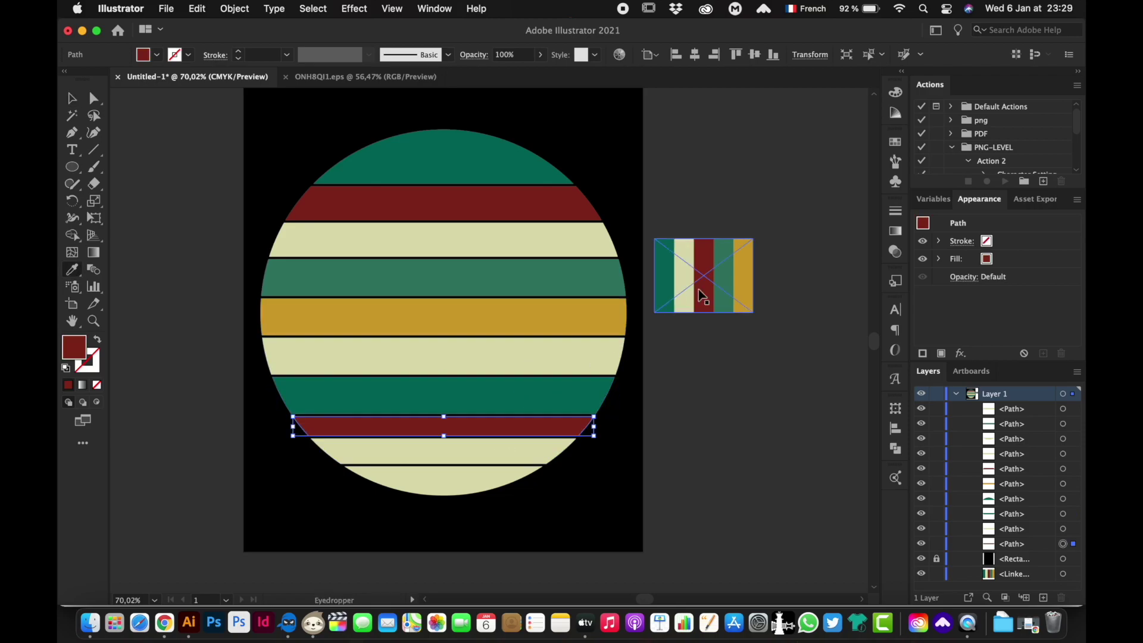
- Fill the stripe below the red one with gold, then deselect
key("v")
left_click(489, 453)
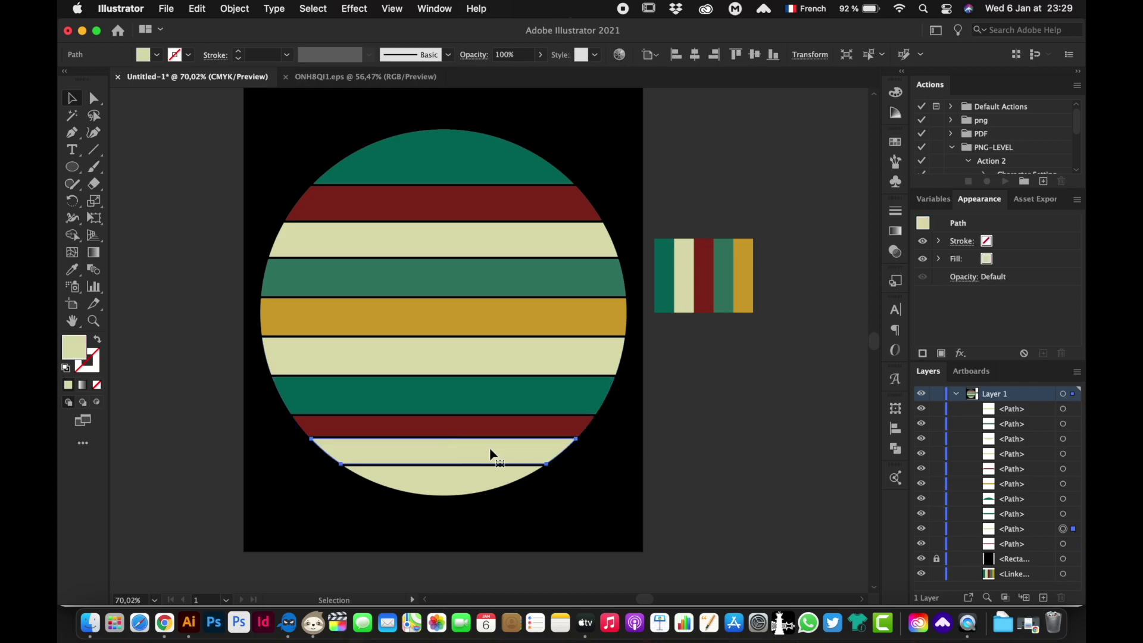
key("i")
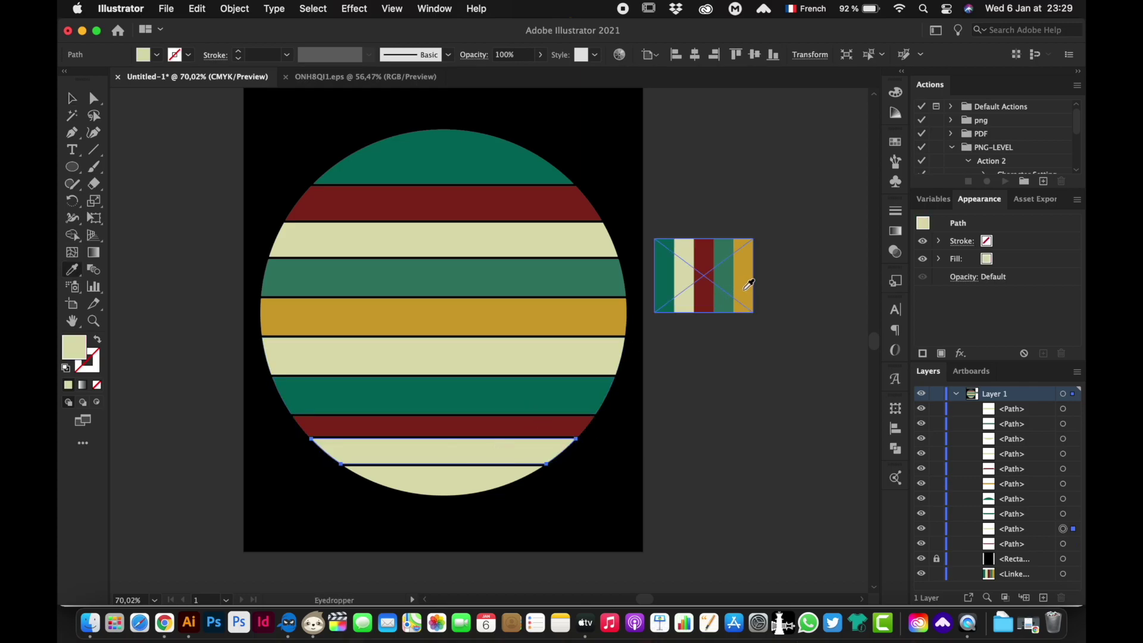
left_click(748, 285)
key("v")
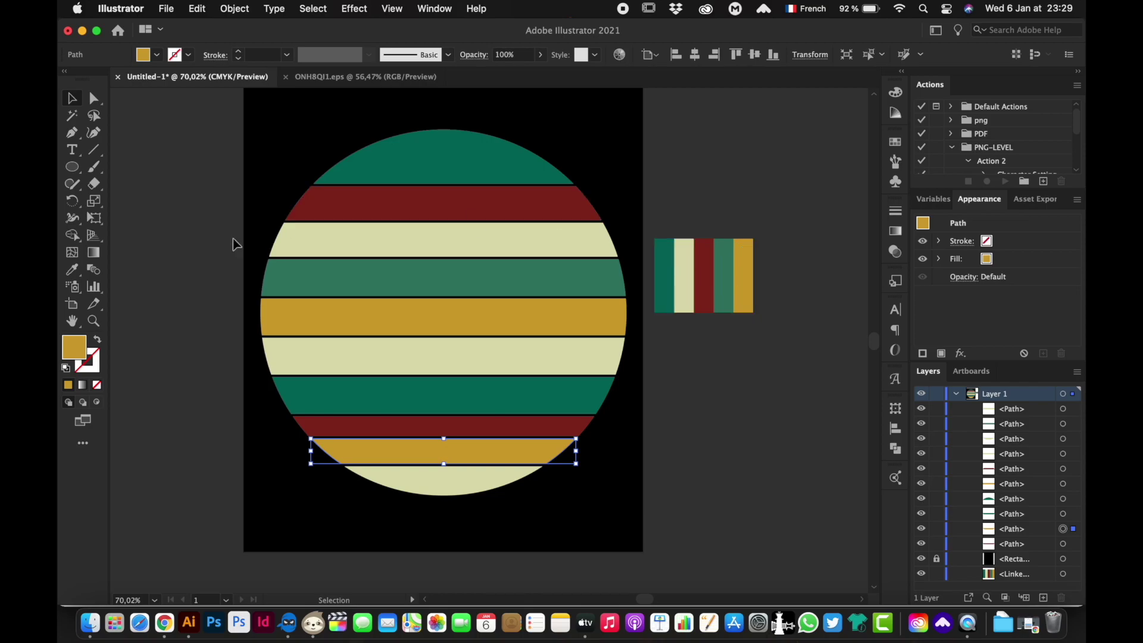
left_click(181, 218)
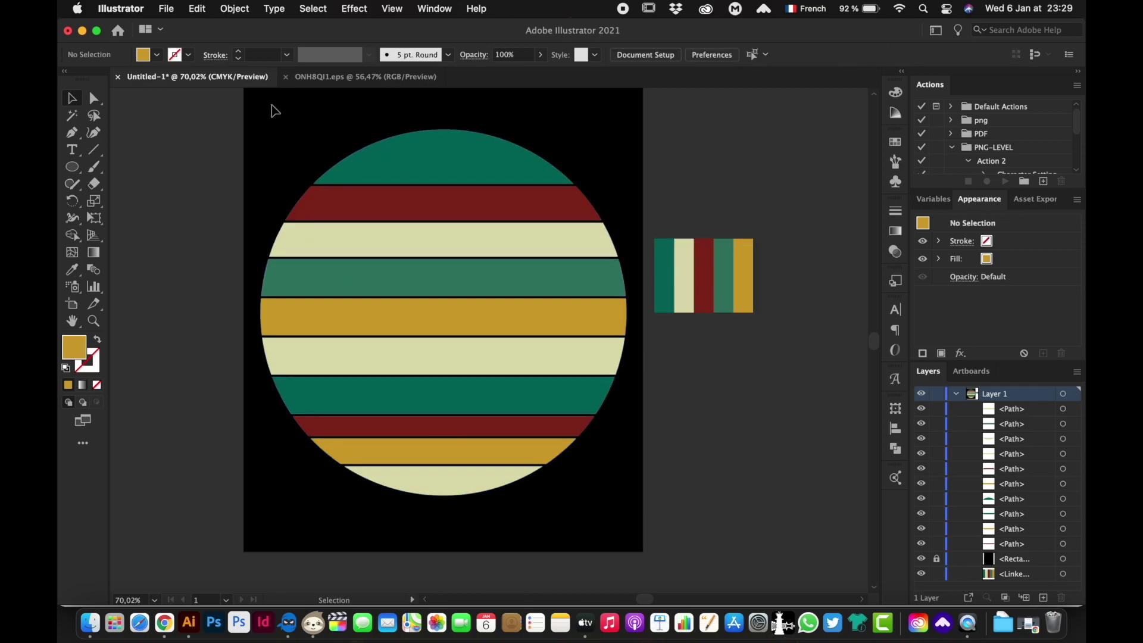
- Group all the coloured stripe slices into one object
left_click_drag(272, 105, 554, 509)
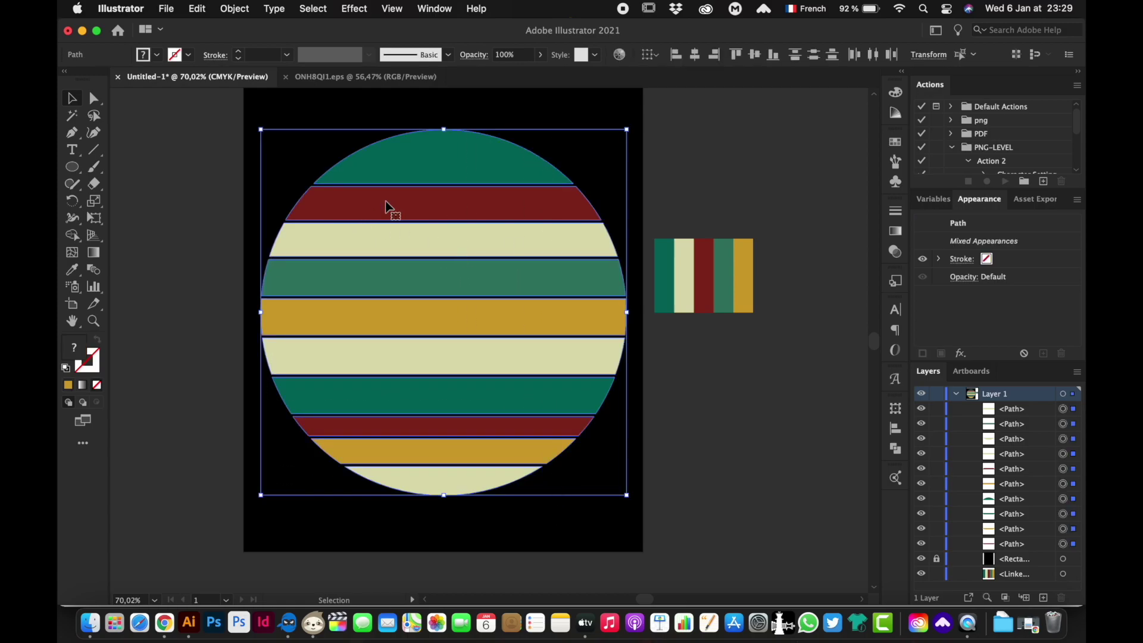
left_click(235, 8)
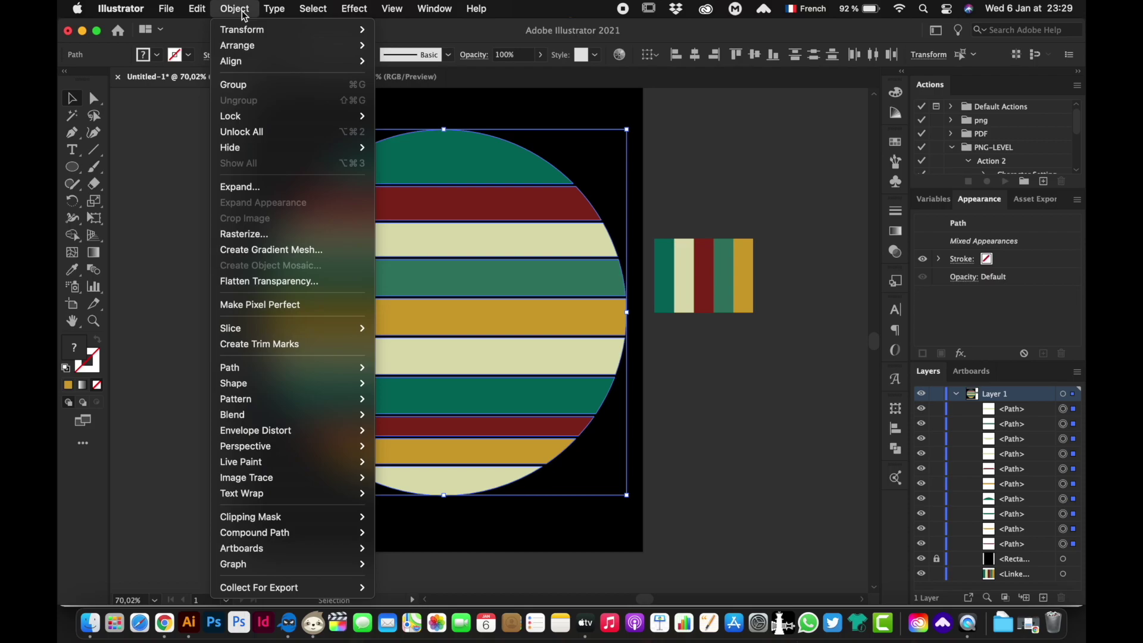
left_click(260, 87)
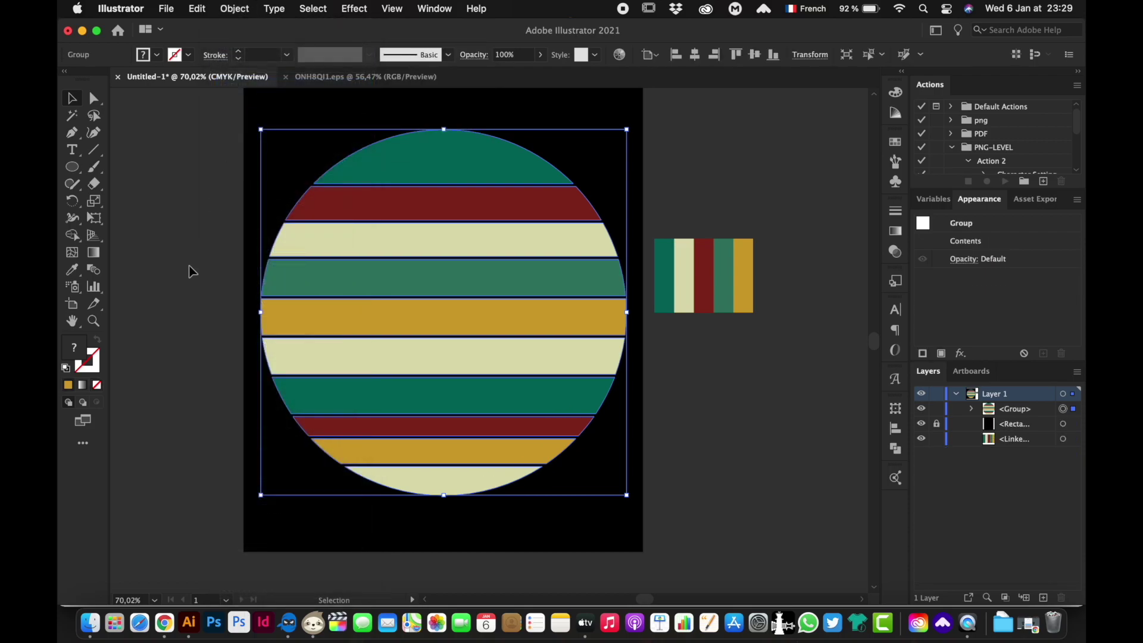
left_click(190, 270)
left_click(362, 304)
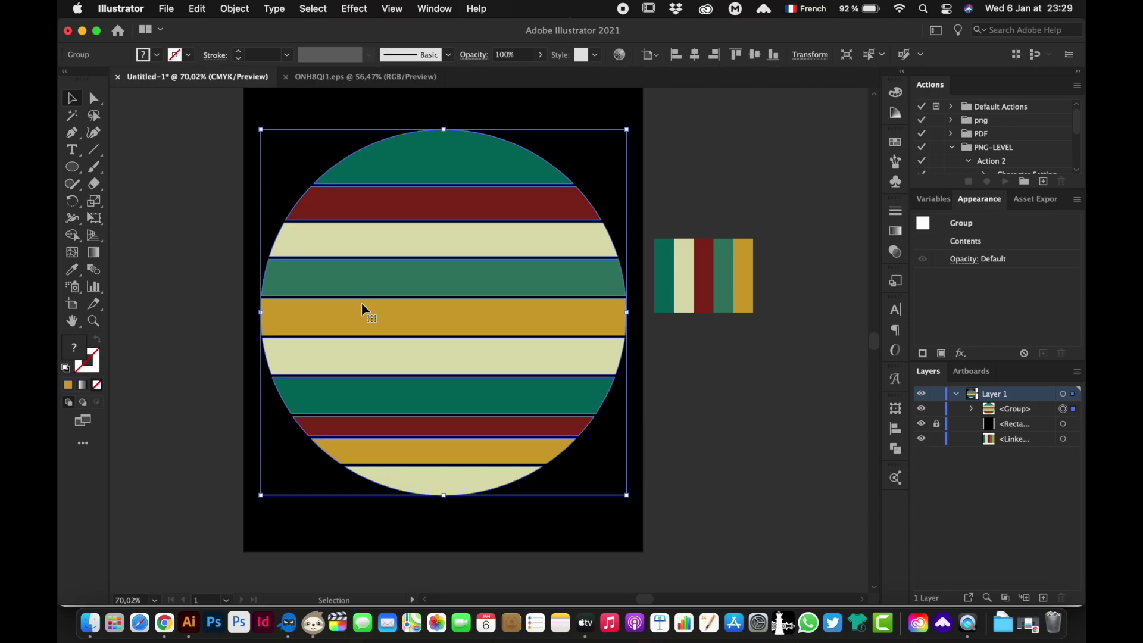
- Copy the bottom-left grunge texture from the ONH8QI1.eps document
left_click(355, 80)
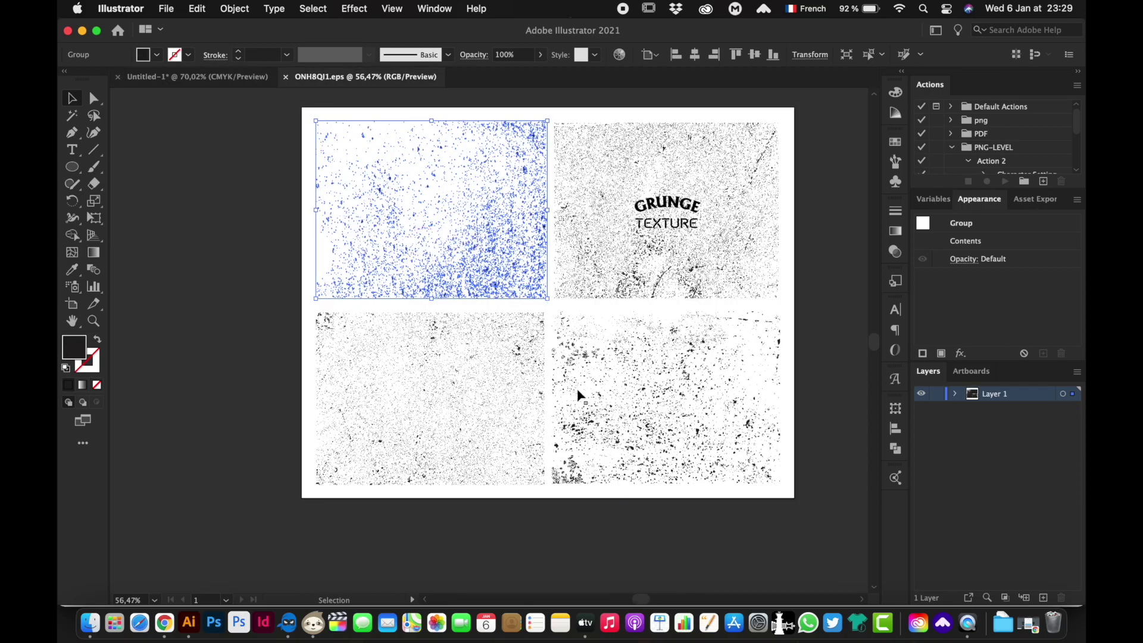
left_click(443, 386)
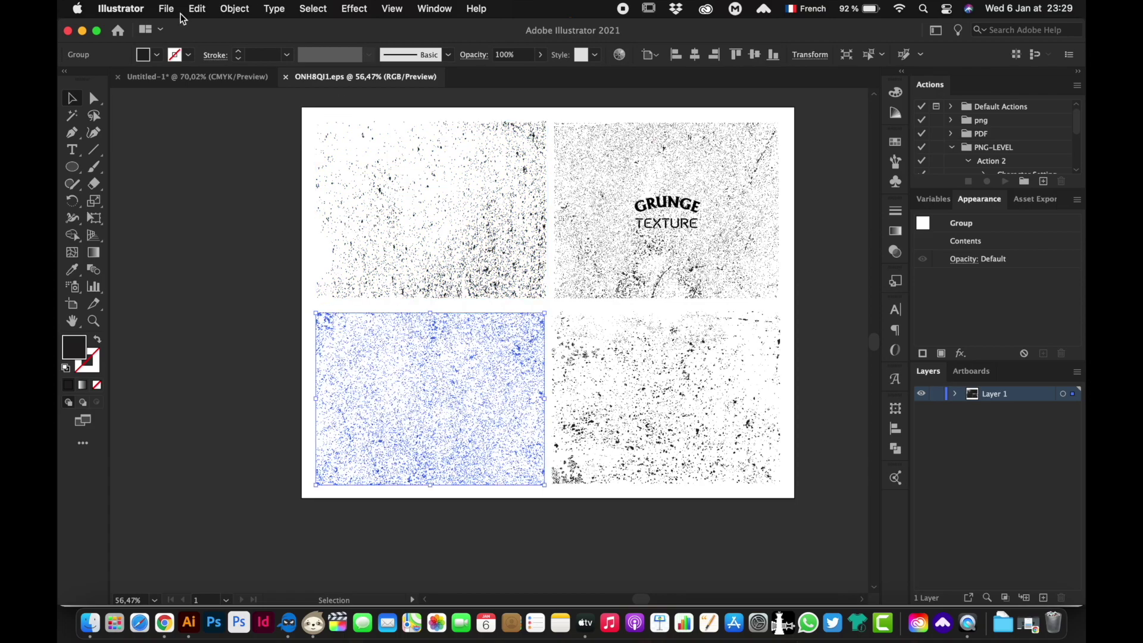
left_click(196, 8)
left_click(197, 88)
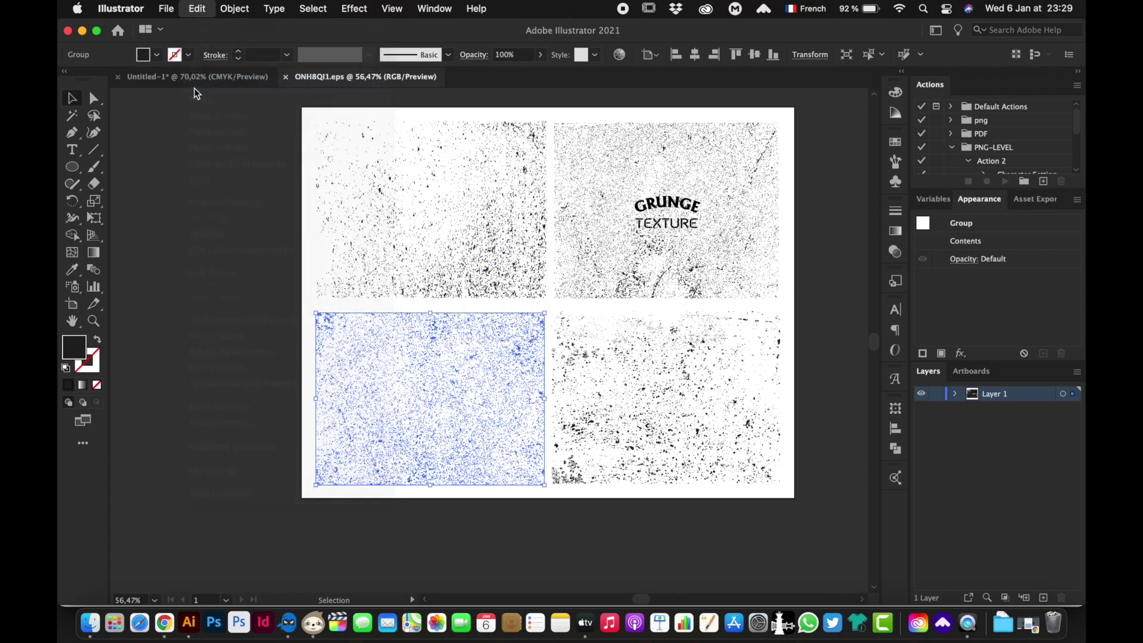
left_click(192, 136)
- Create an opacity mask on the stripe group with clipping turned off
left_click(205, 77)
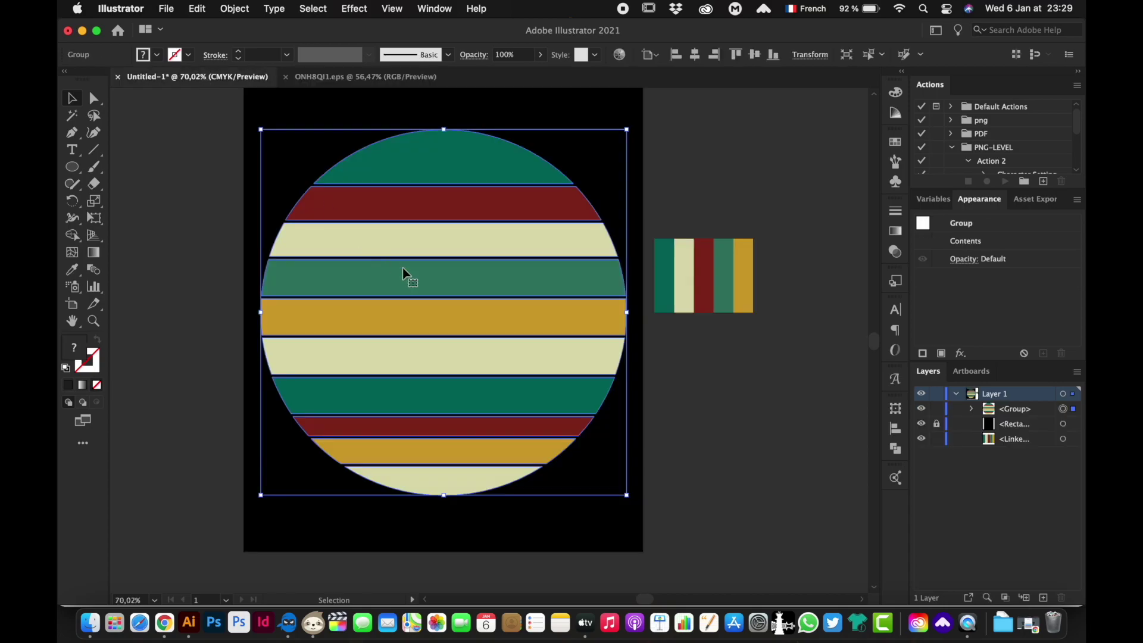
left_click(894, 252)
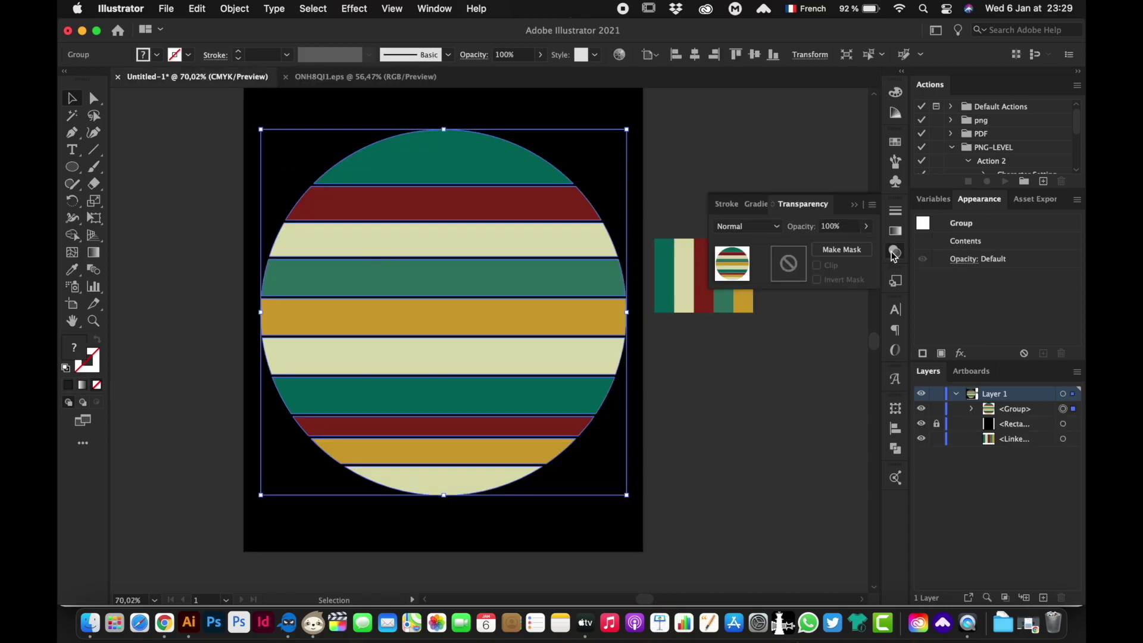
left_click(792, 270)
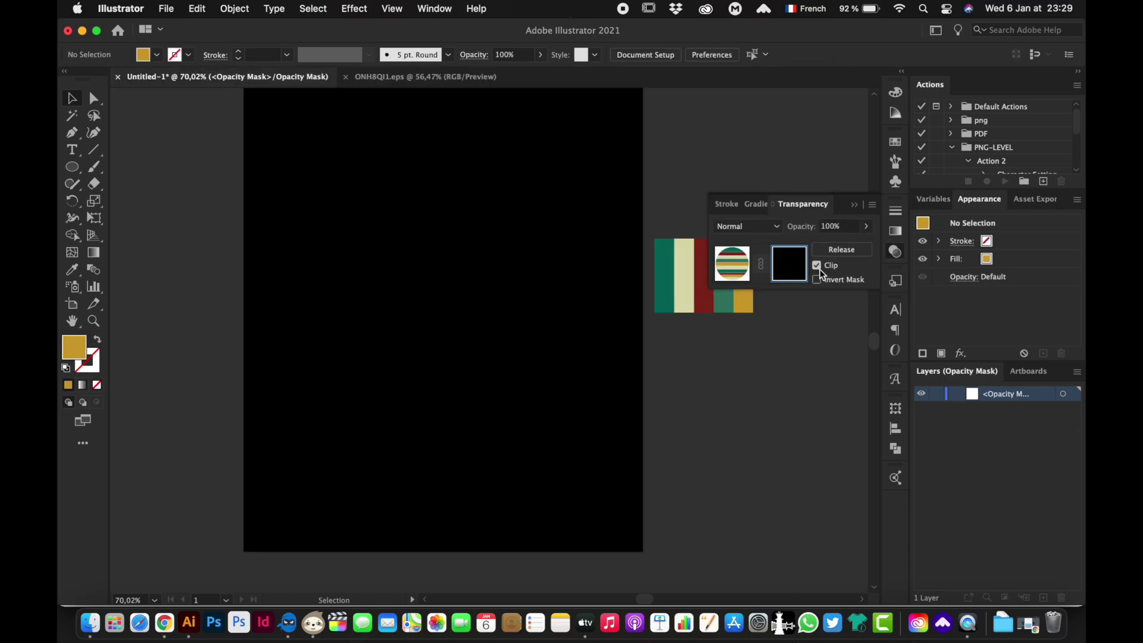
left_click(817, 266)
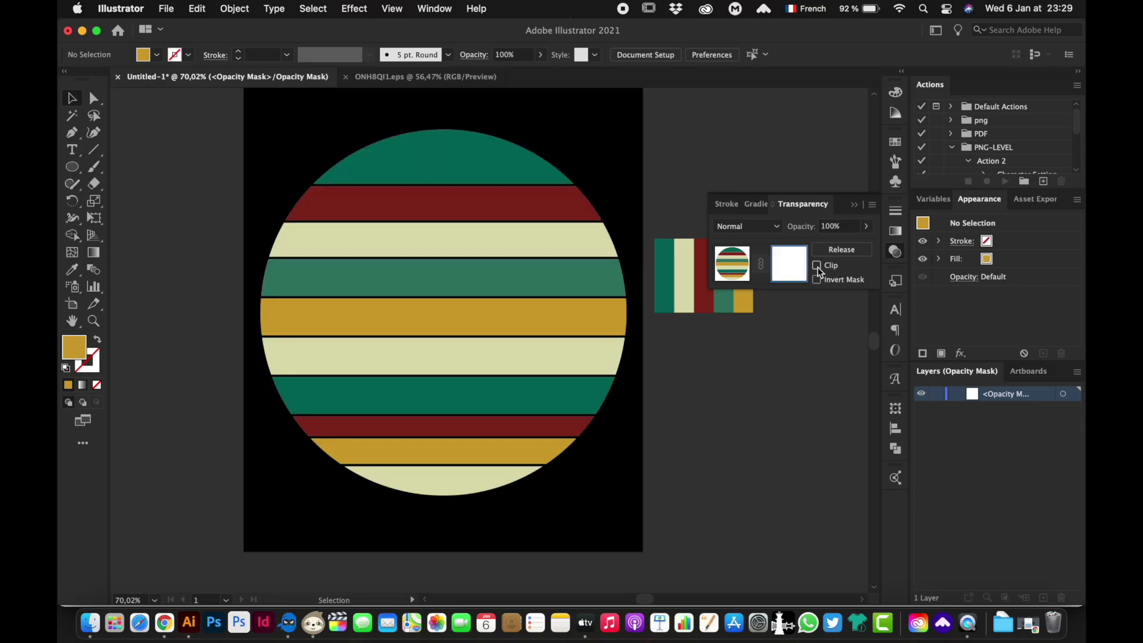
- Paste the grunge texture into the mask and position it over the upper stripes
left_click(196, 9)
left_click(196, 101)
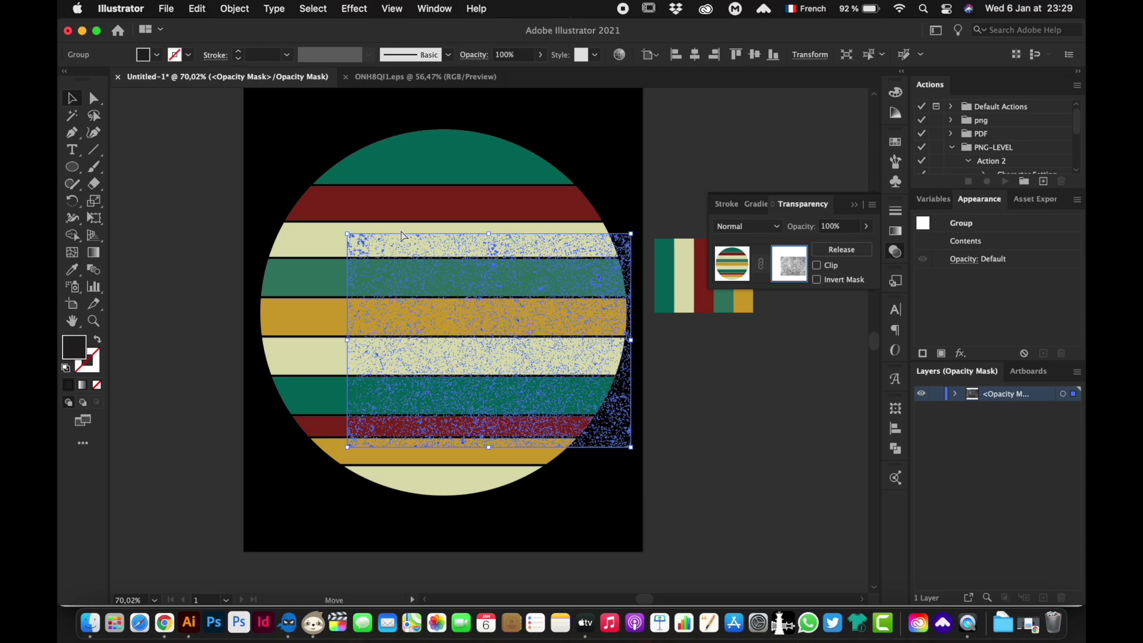
left_click_drag(463, 315, 369, 207)
left_click_drag(373, 216, 473, 220)
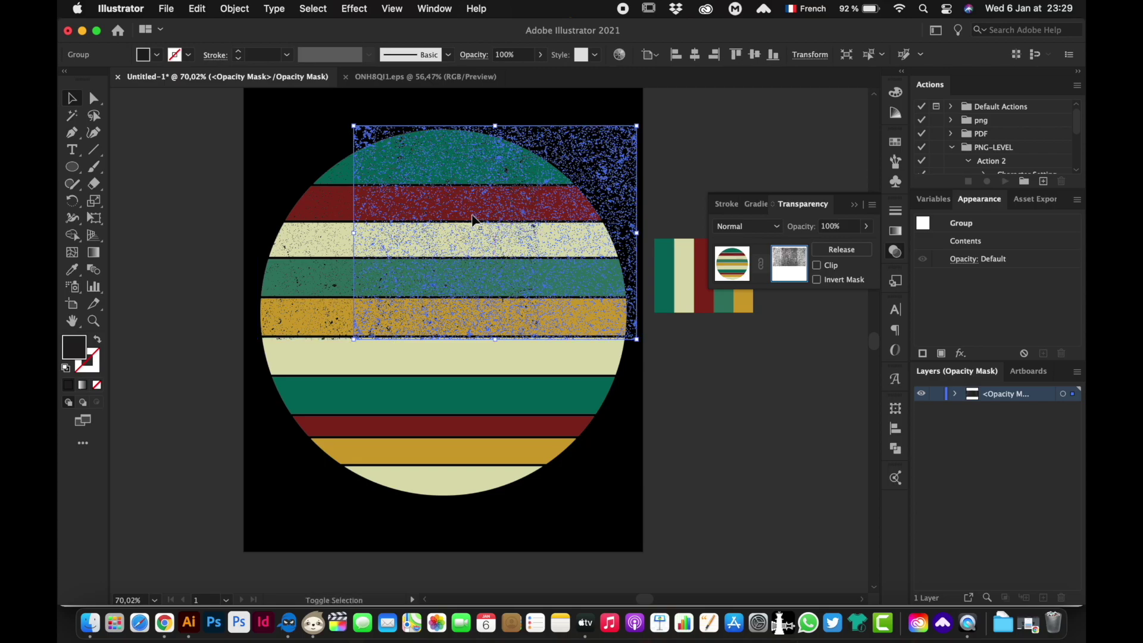
left_click(197, 195)
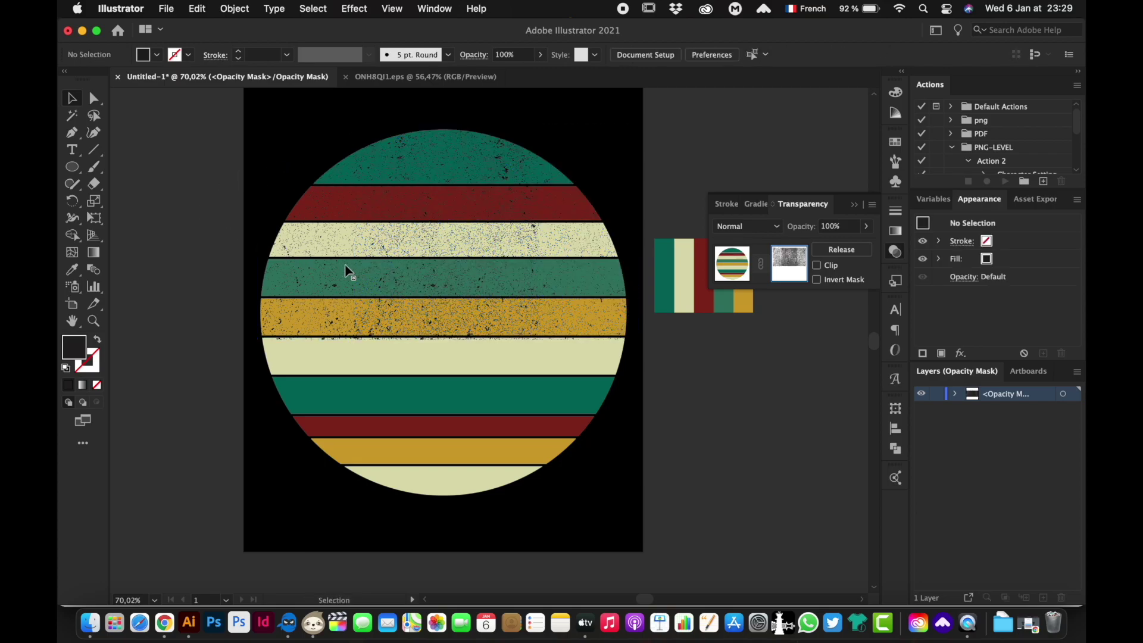
- Shift the texture left, duplicate it below over the lower stripes, and exit mask editing
left_click_drag(292, 269, 156, 270)
left_click(140, 402)
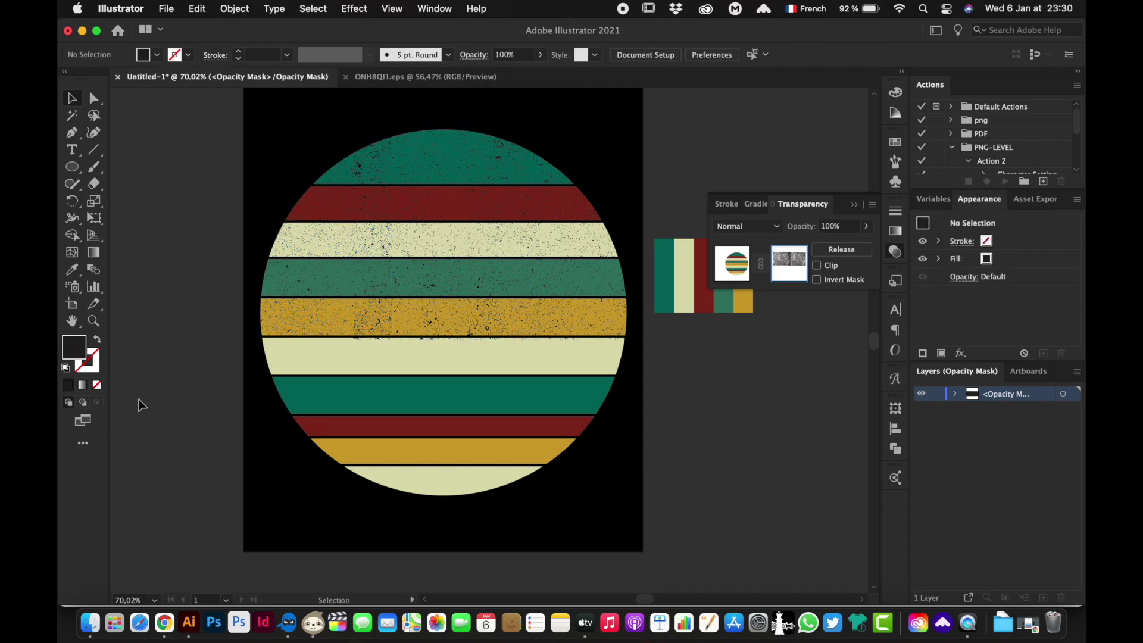
left_click(284, 258)
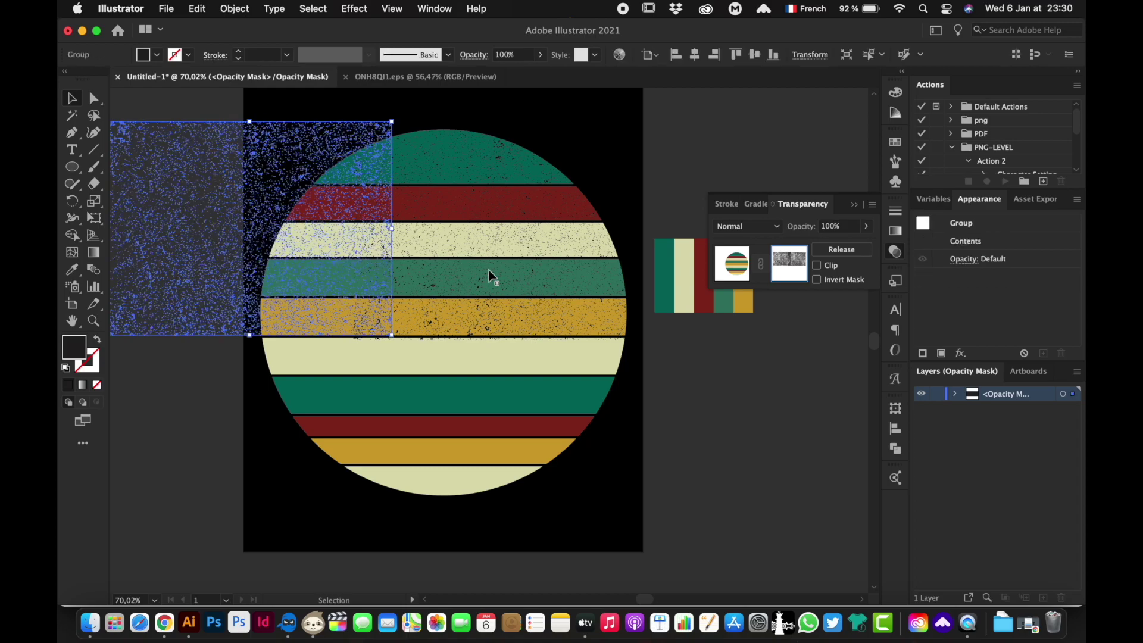
key("ctrl+v")
left_click_drag(419, 280, 451, 432)
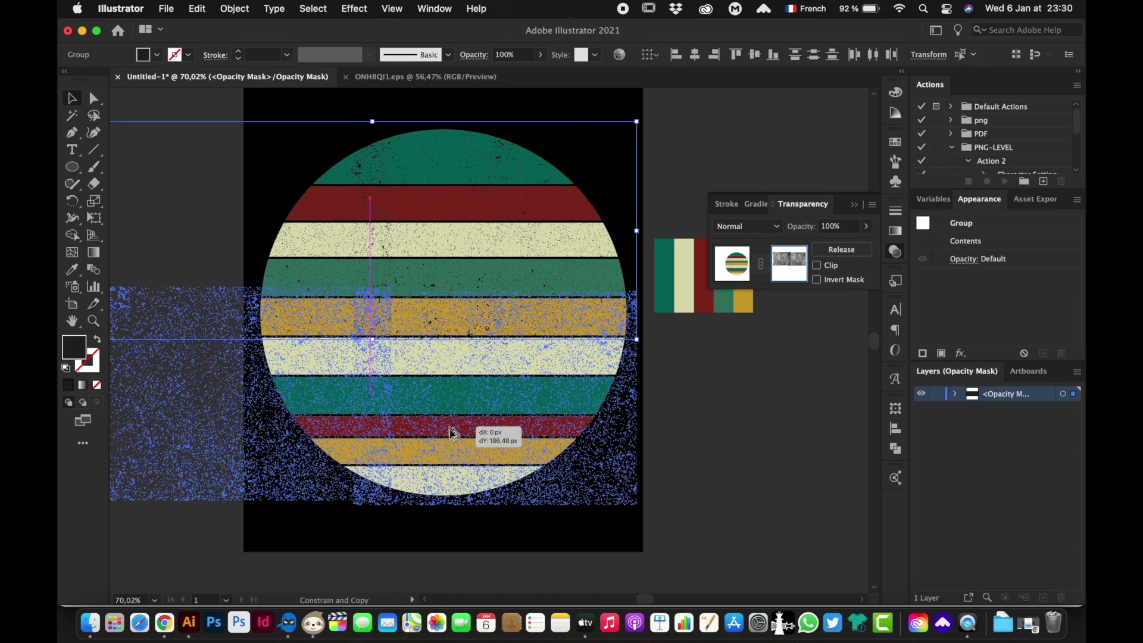
left_click_drag(450, 431, 451, 480)
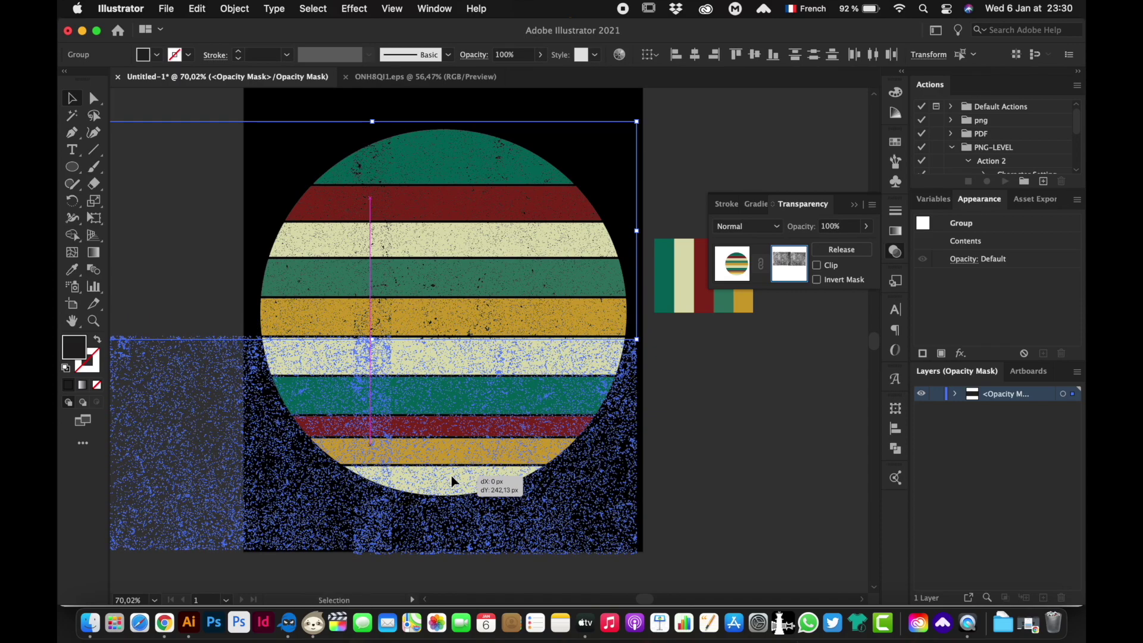
left_click_drag(452, 480, 452, 480)
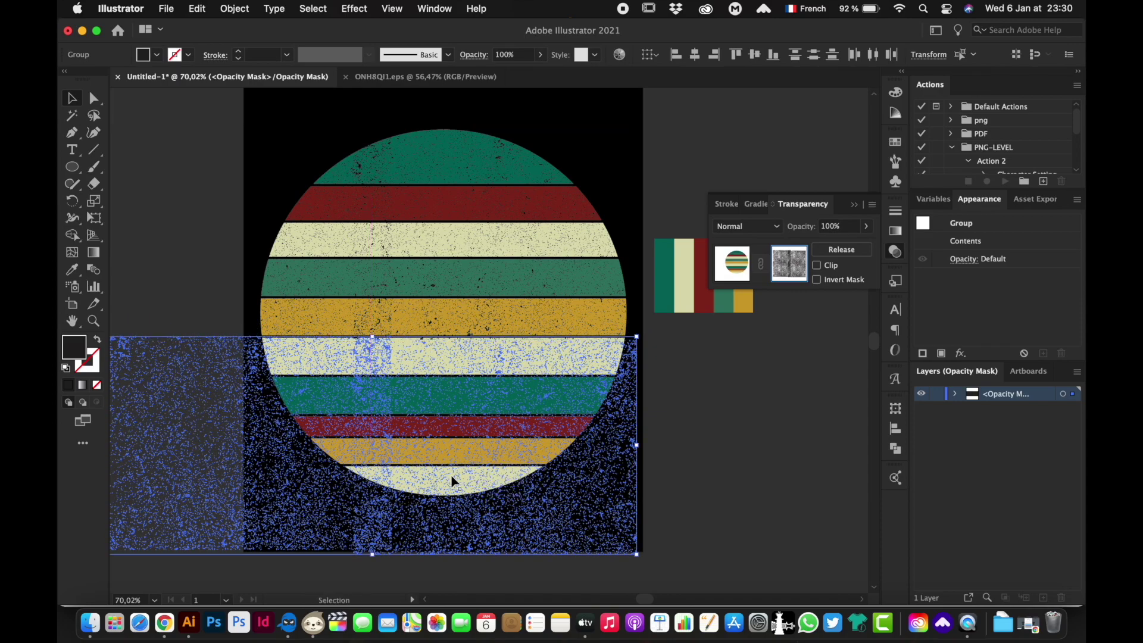
left_click(766, 453)
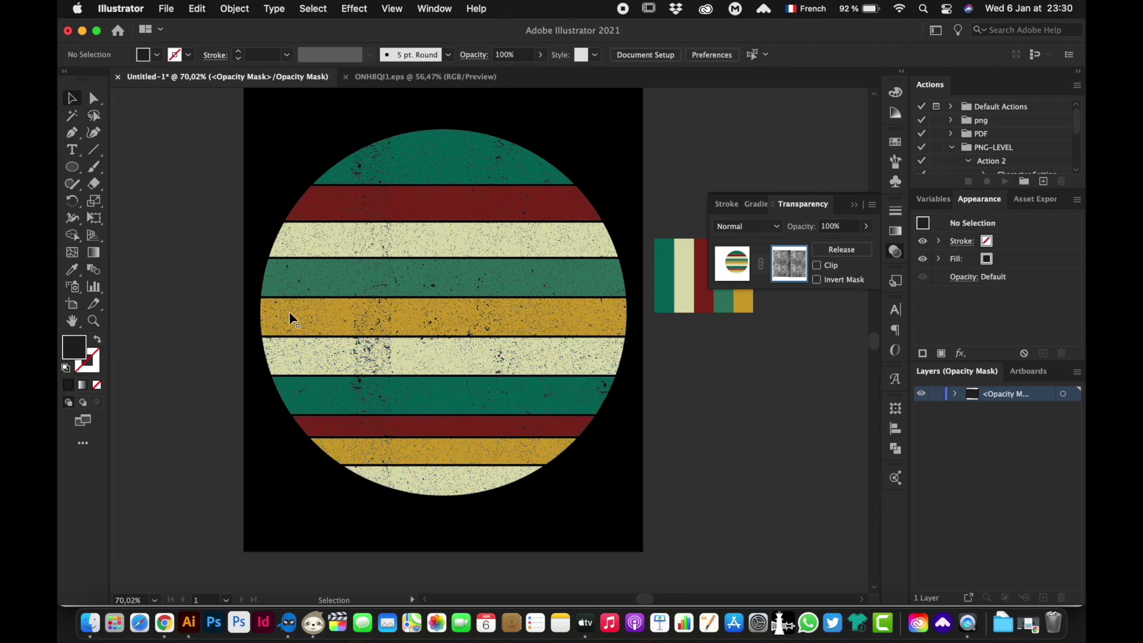
left_click(732, 265)
- Exit the opacity mask and scale the striped circle group down to about 361 px
left_click(688, 422)
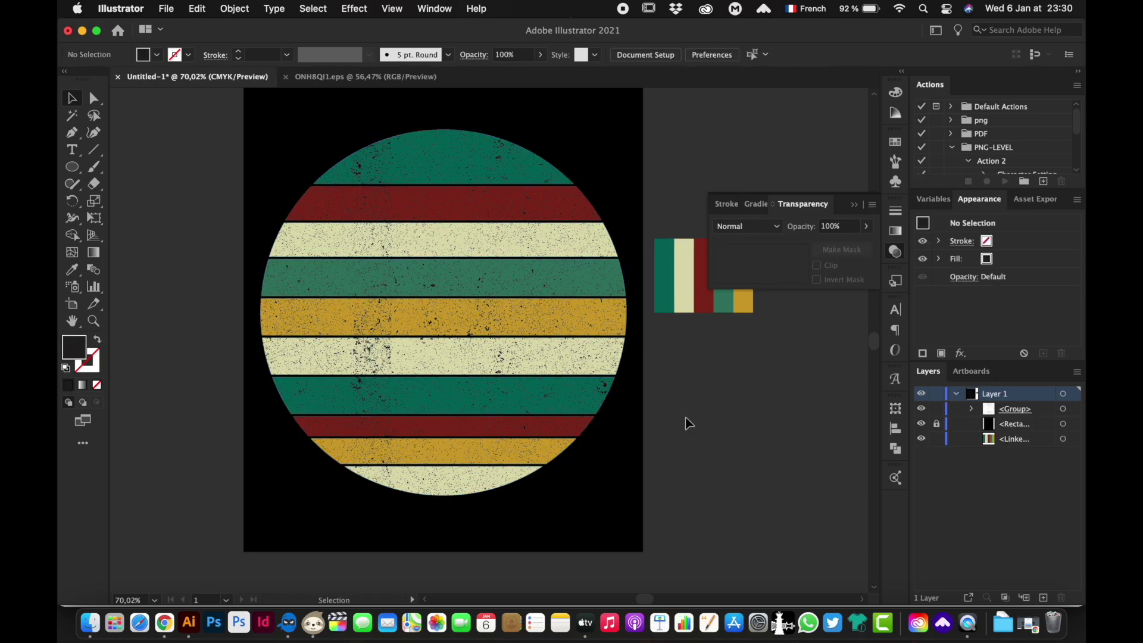
left_click(462, 357)
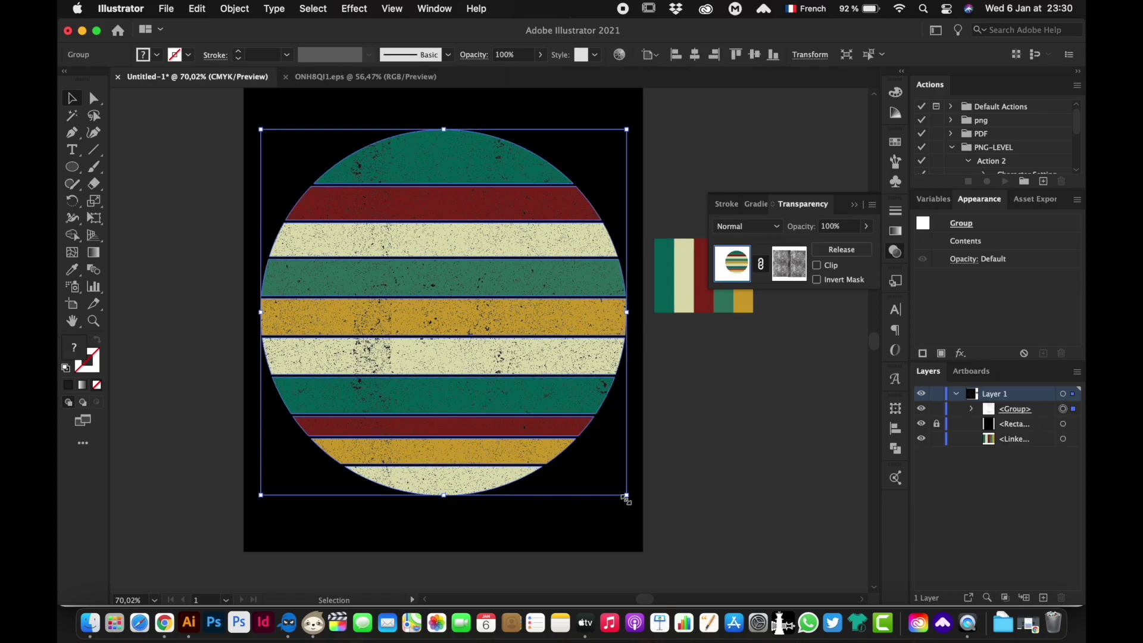
left_click_drag(623, 495, 605, 474)
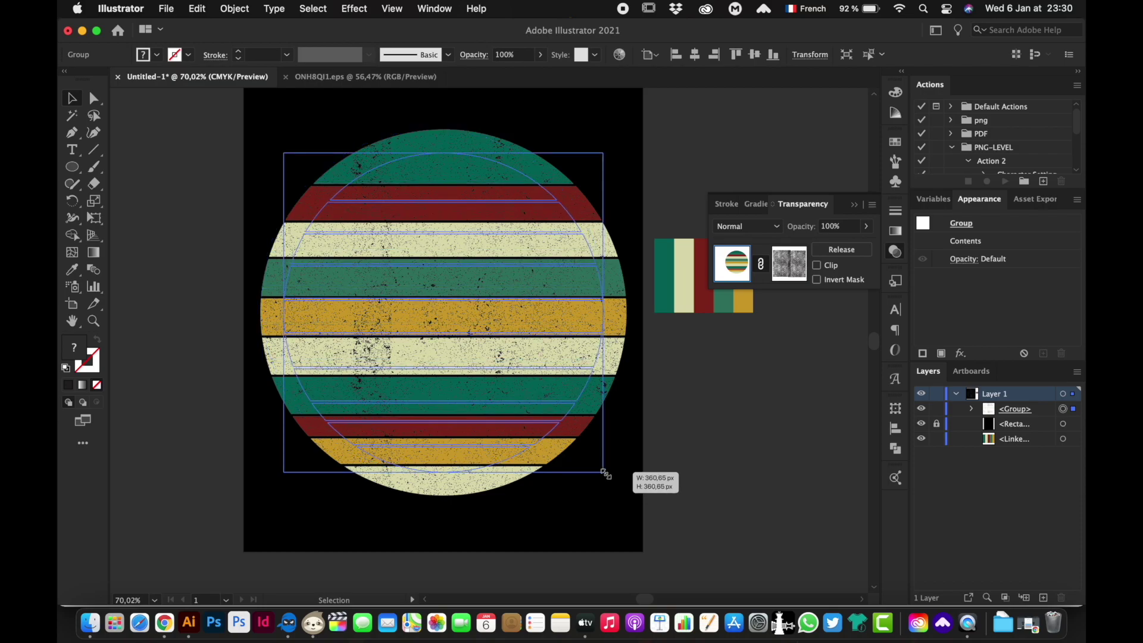
left_click_drag(605, 474, 605, 472)
left_click(714, 449)
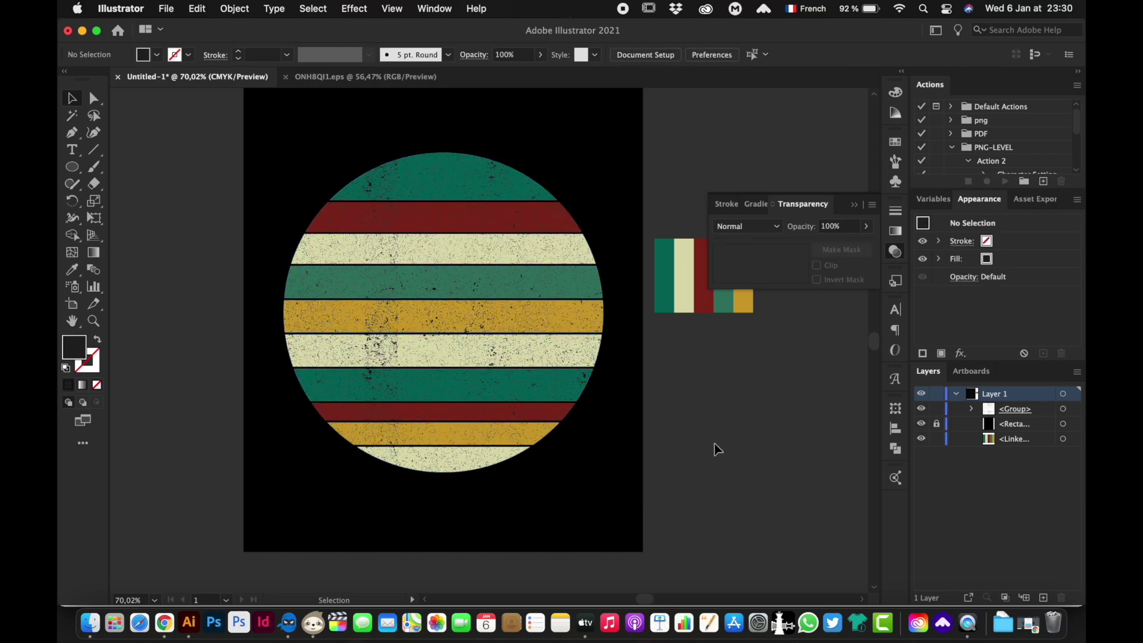
- Draw a larger dark circle and move it below the striped group in Layers
left_click(72, 168)
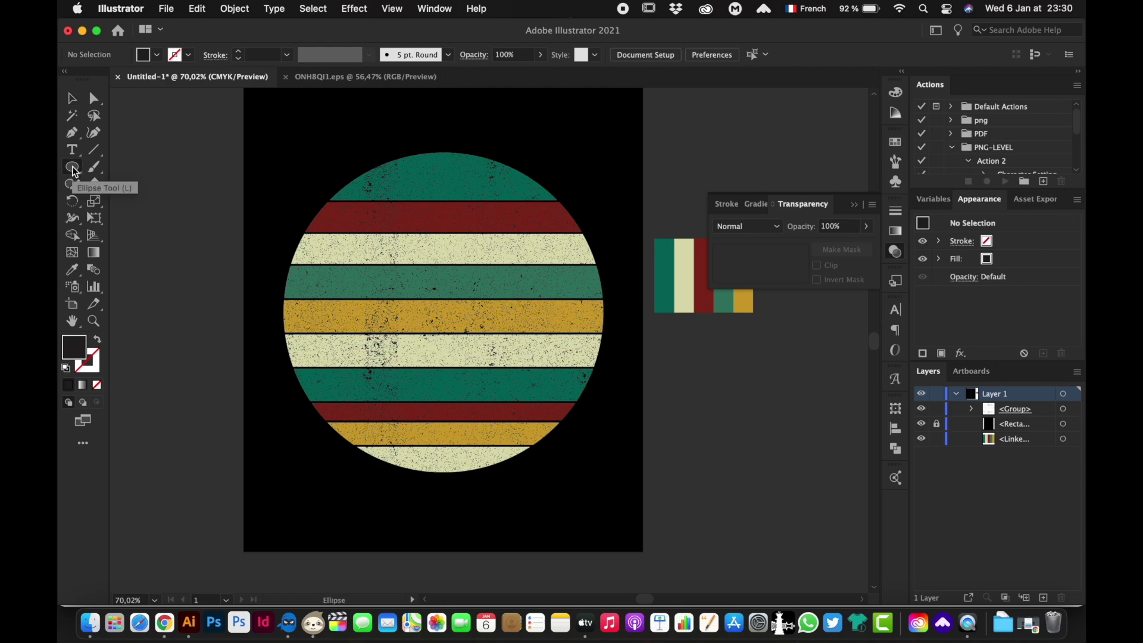
left_click_drag(443, 315, 609, 428)
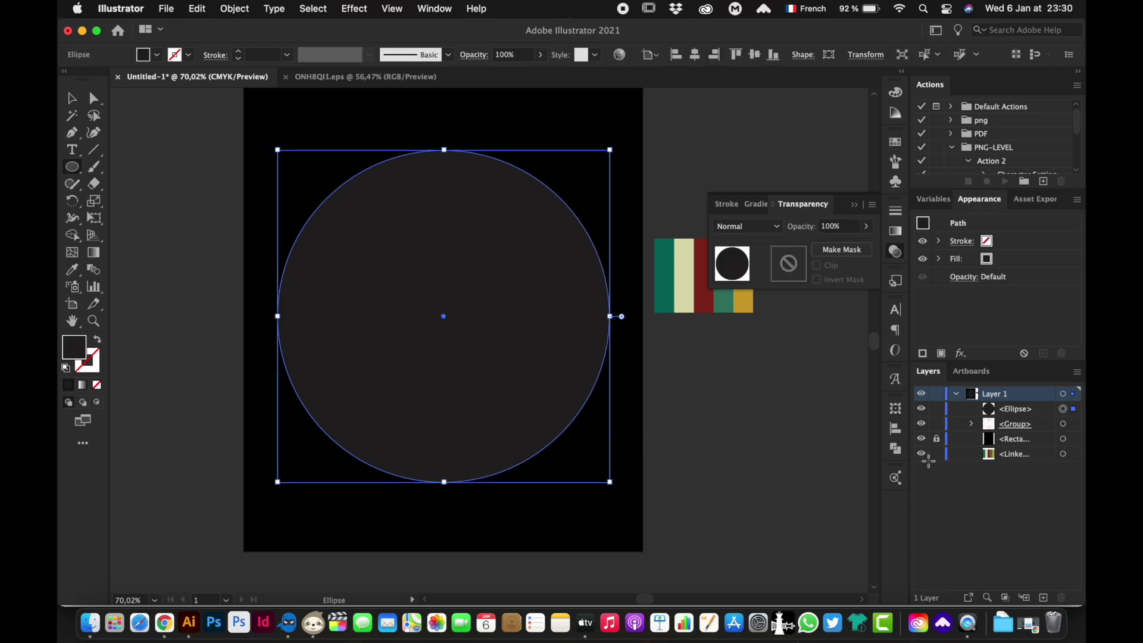
left_click_drag(1047, 414, 1042, 445)
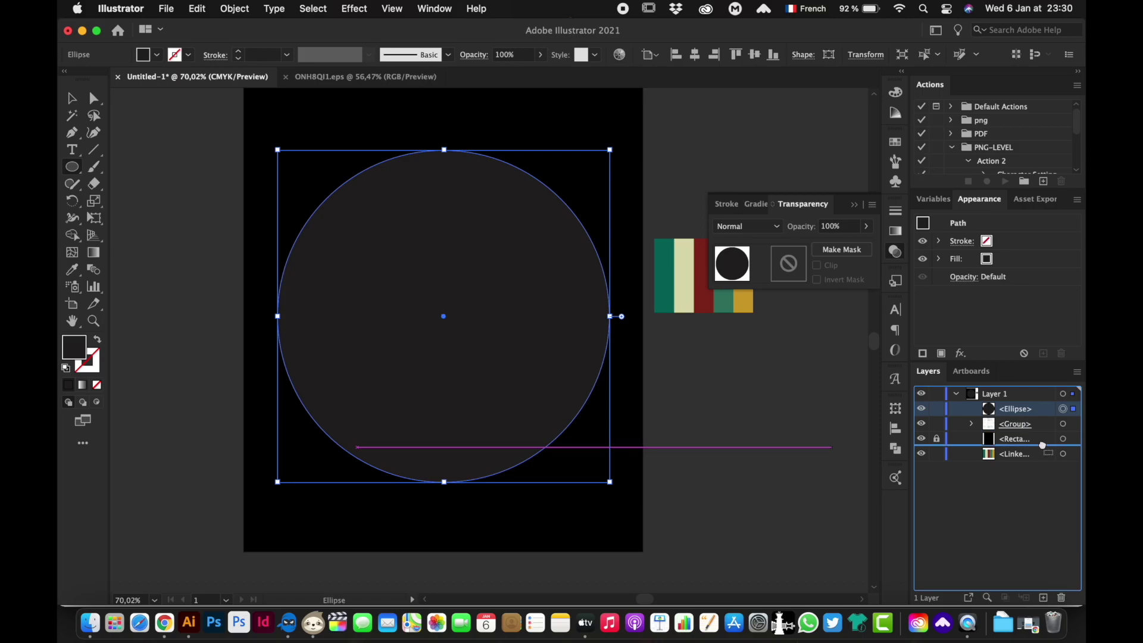
left_click_drag(1042, 445, 1043, 436)
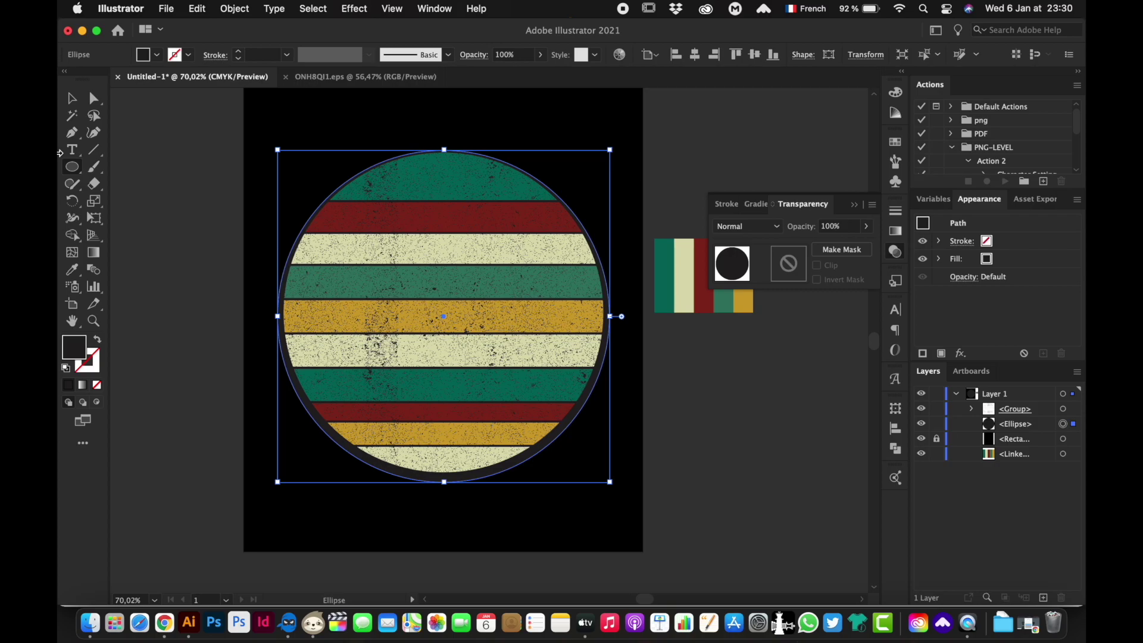
- Align both circles on their horizontal and vertical centres to form a border ring
left_click(71, 103)
left_click(217, 184)
left_click_drag(228, 131, 435, 345)
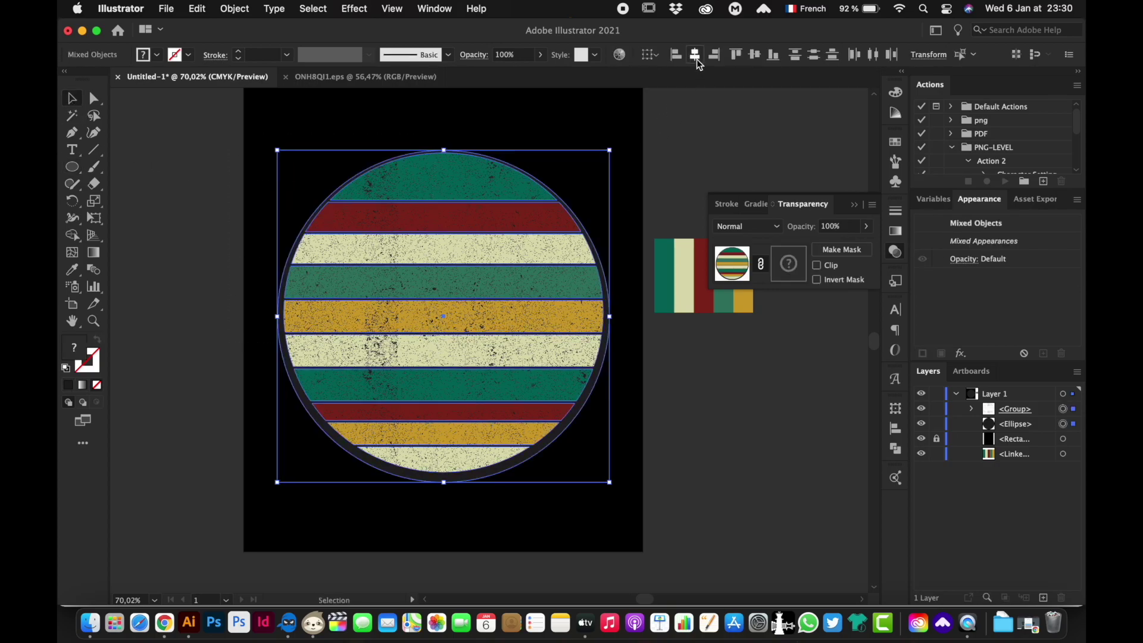
left_click(697, 59)
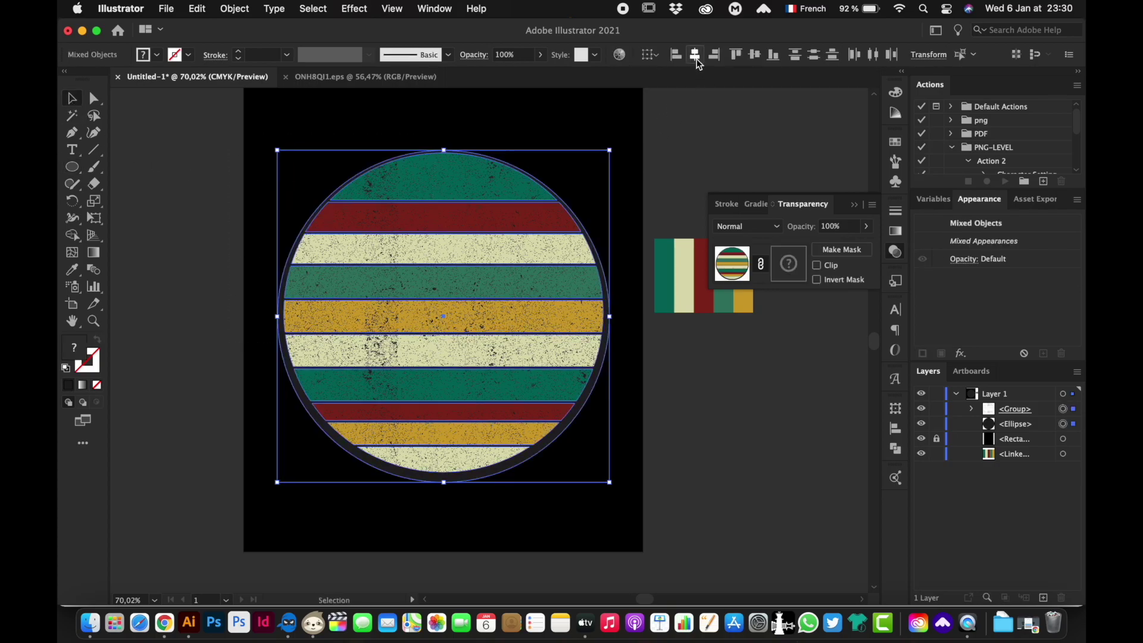
left_click(753, 56)
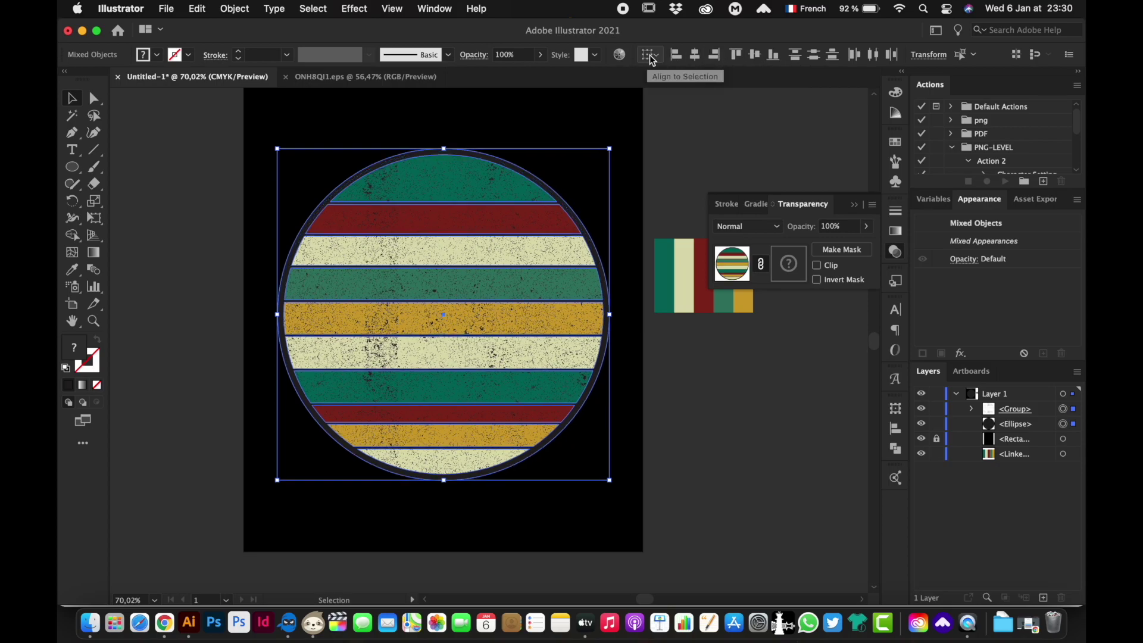
left_click(662, 176)
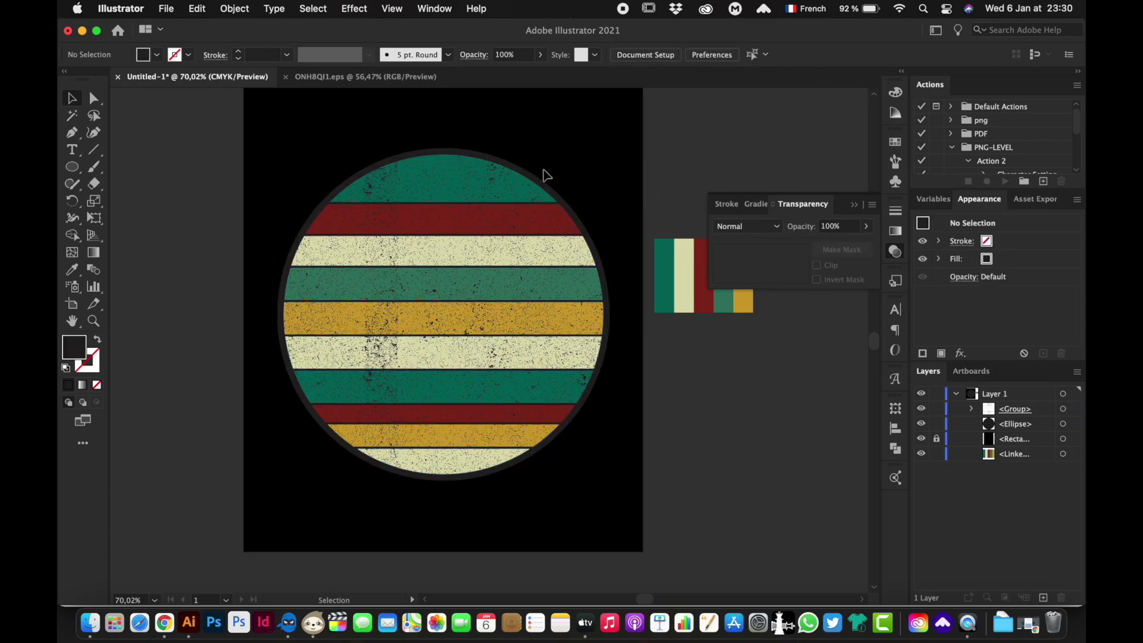
- Type the name along the dark circle's outline with the Type on a Path tool
left_click(500, 159)
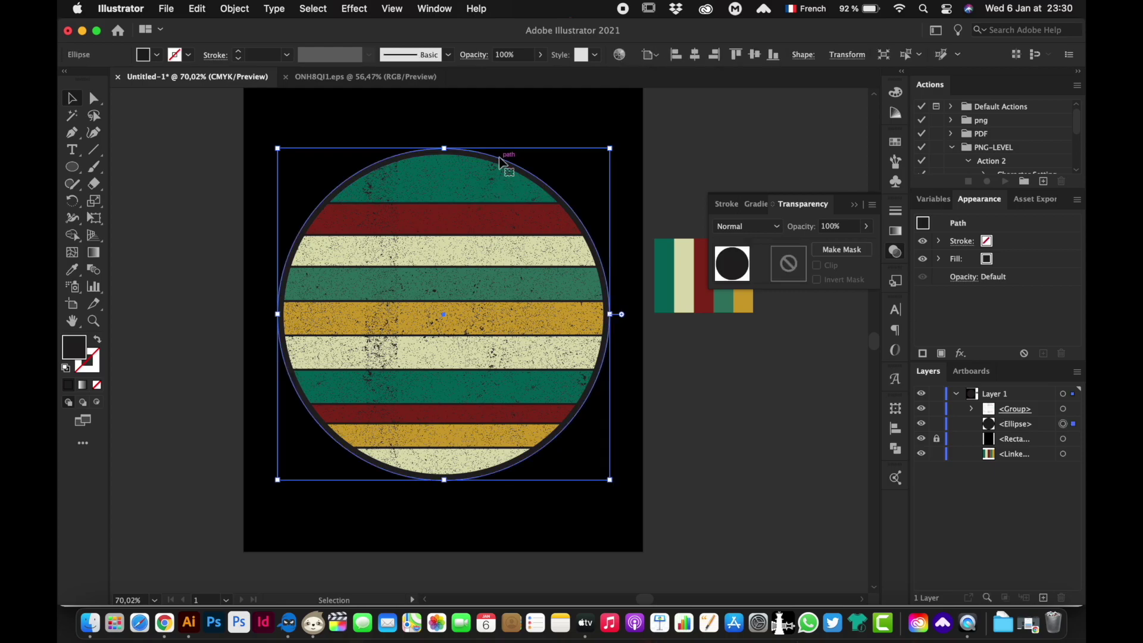
left_click(77, 153)
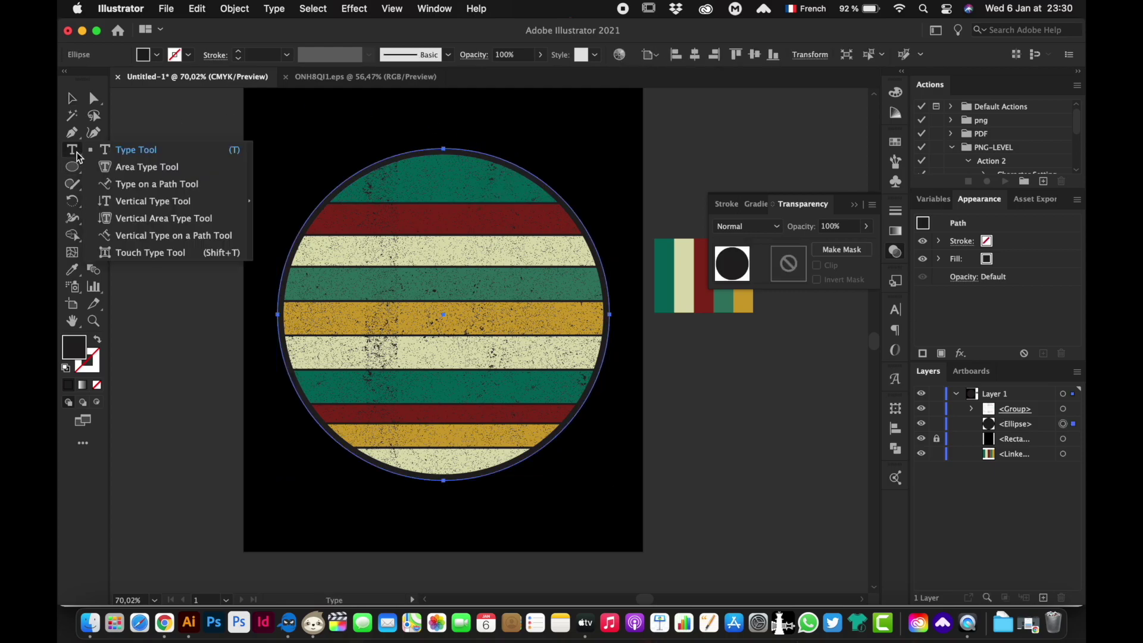
left_click(119, 186)
left_click(369, 165)
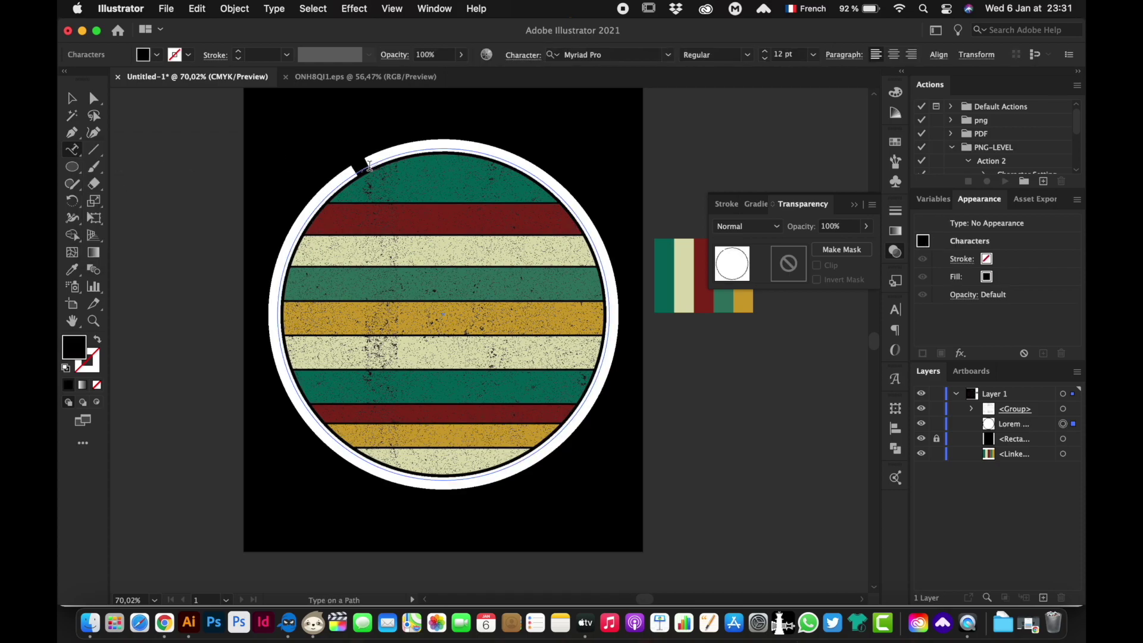
type("K")
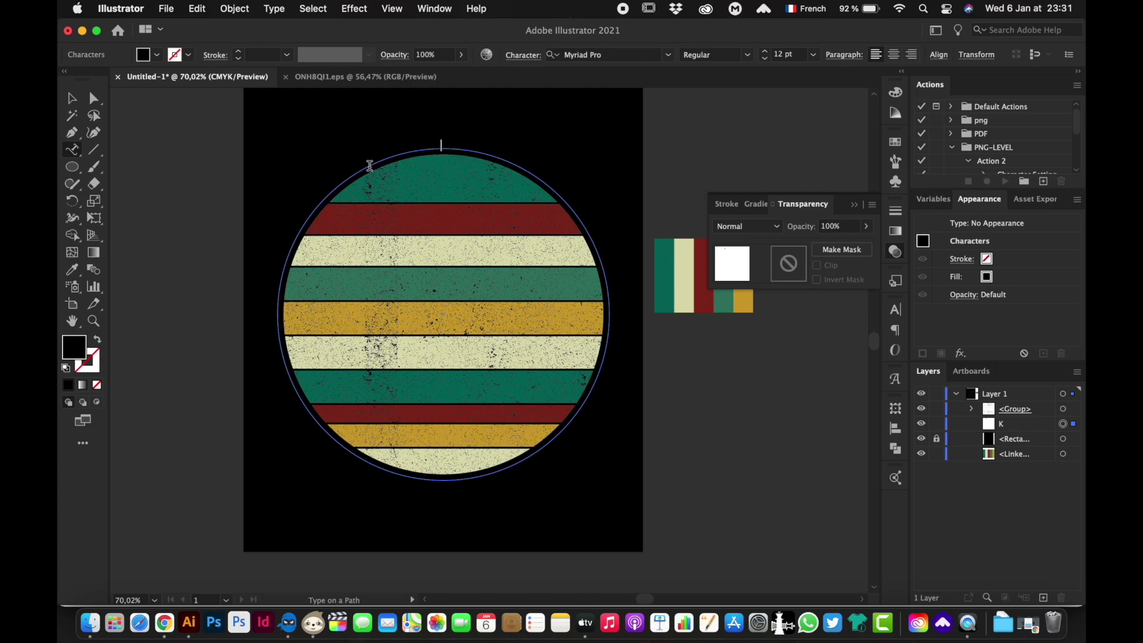
left_click(71, 98)
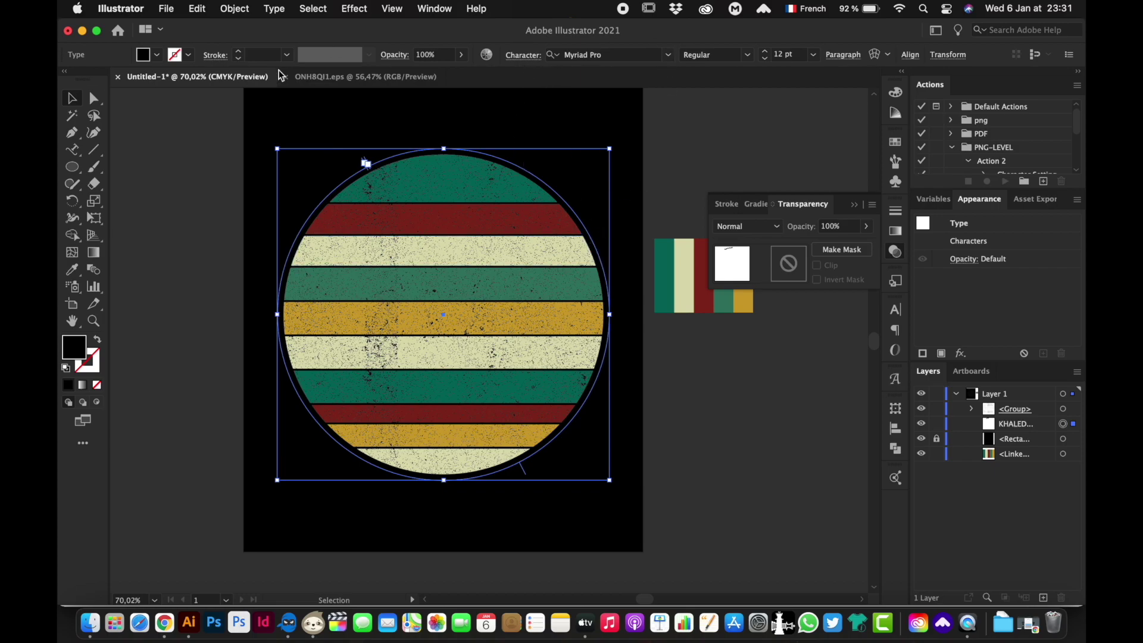
- Make the path text white and centre-aligned
left_click(158, 55)
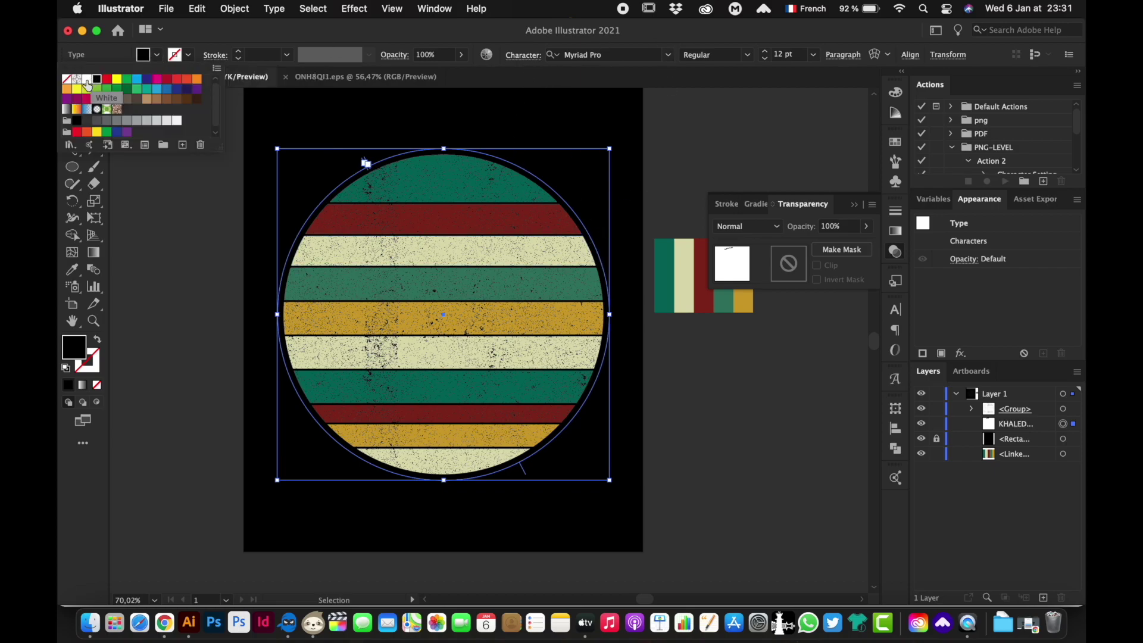
left_click(86, 78)
left_click(166, 205)
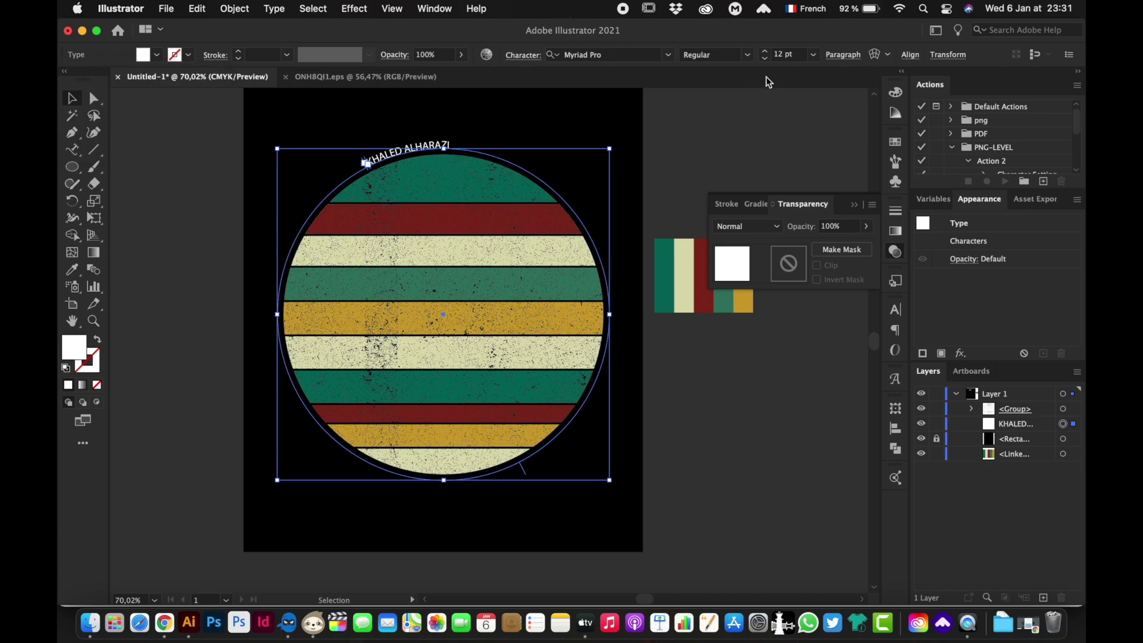
left_click(842, 54)
left_click(726, 81)
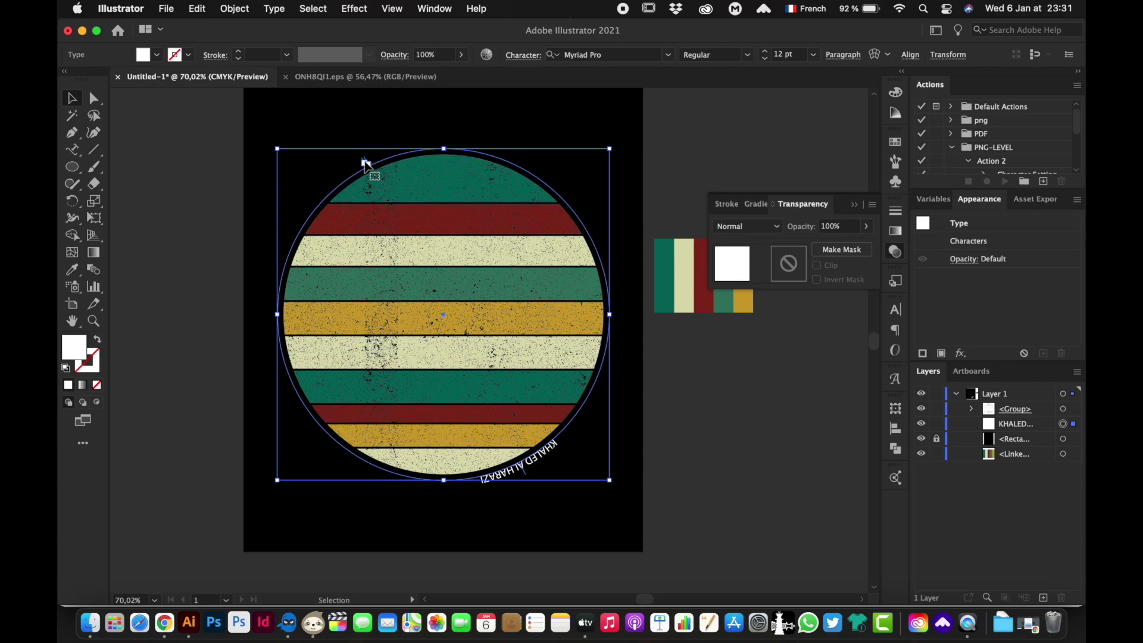
- Slide the name text along the circle so it arches centred over the top
scroll(365, 165, "up", 2)
scroll(365, 165, "up", 2)
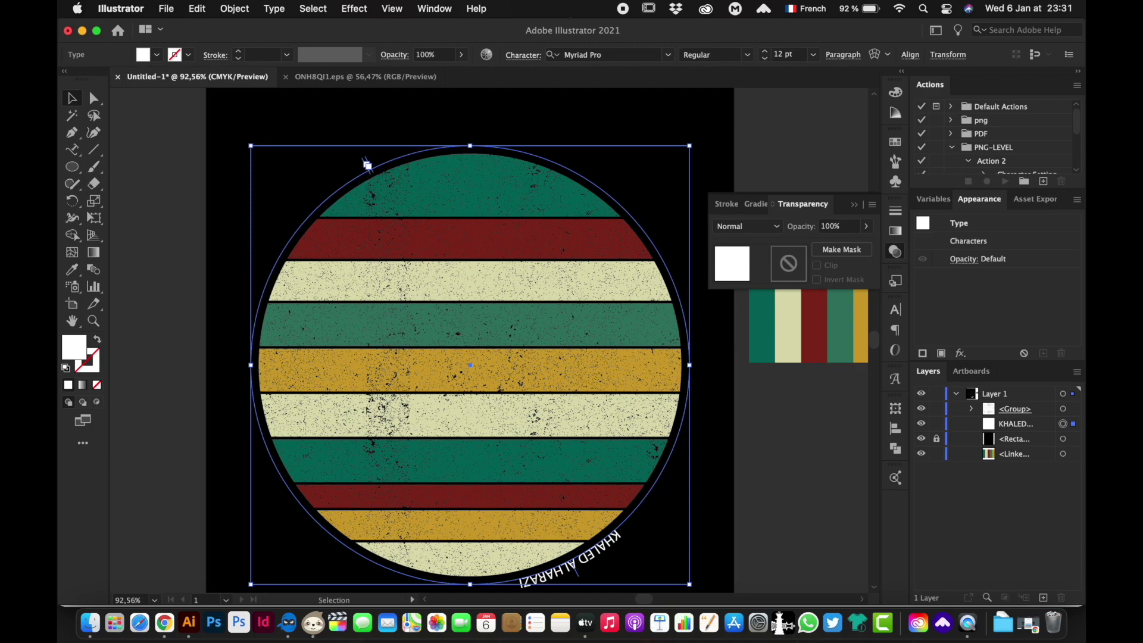
mouse_move(367, 165)
left_mouse_down()
mouse_move(626, 369)
mouse_move(365, 160)
left_mouse_up()
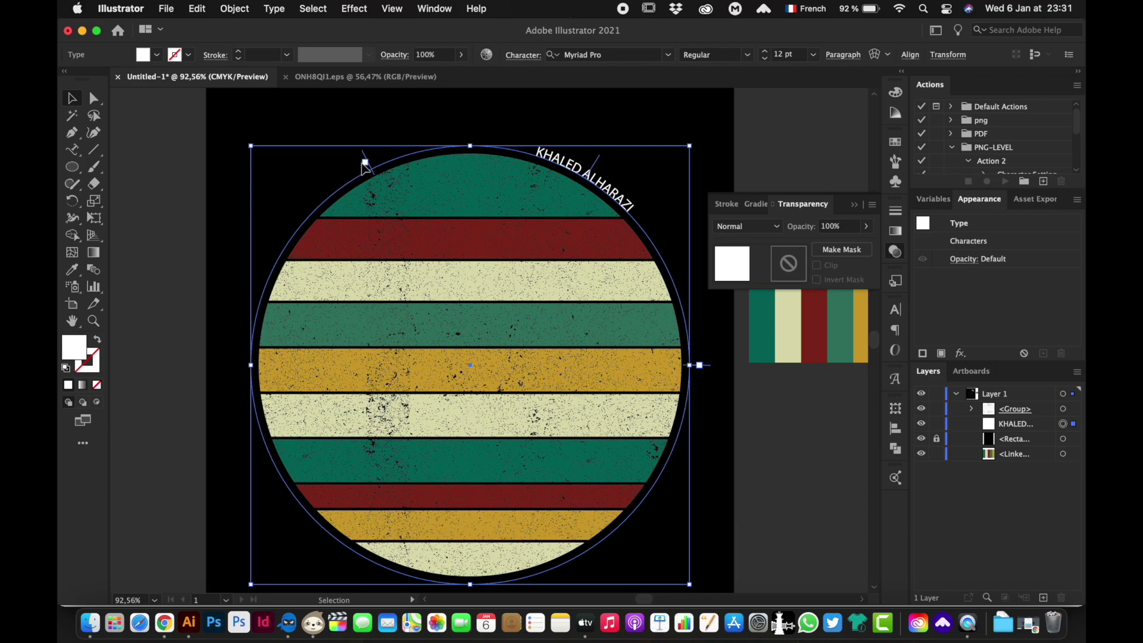
left_click_drag(370, 169, 240, 366)
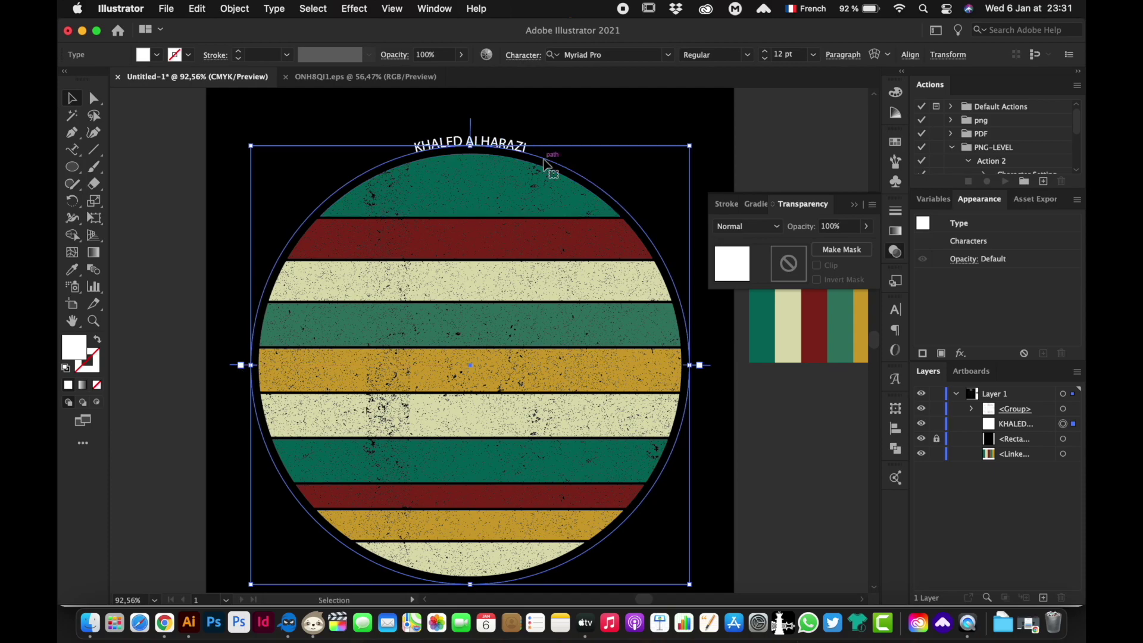
- Set the arched name in the Veneer font at 50 pt
left_click(669, 55)
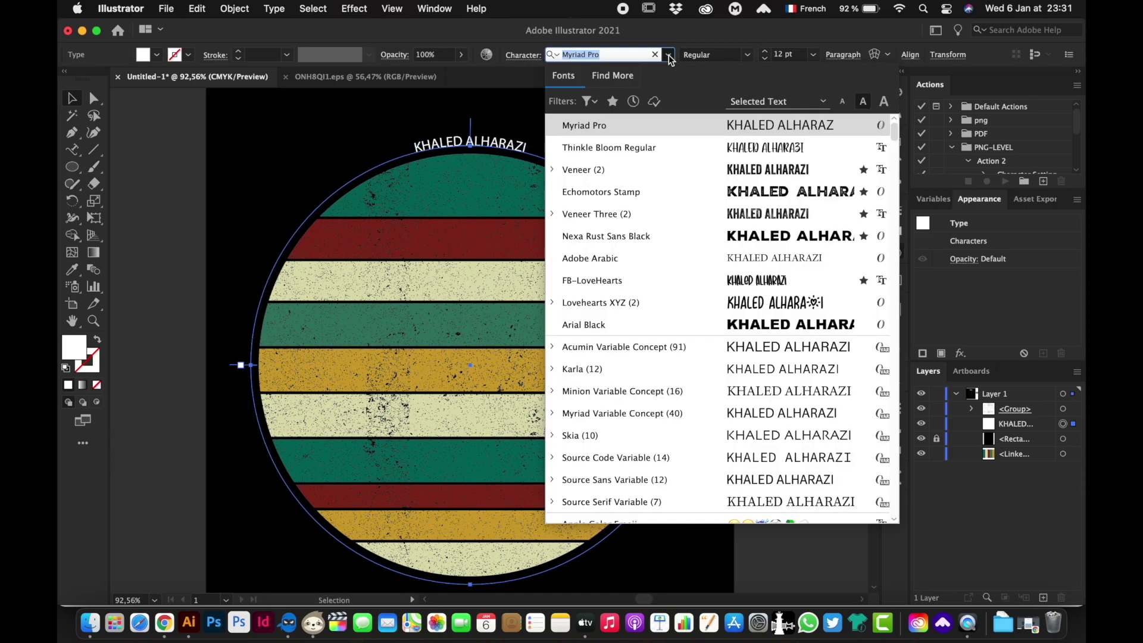
left_click(600, 171)
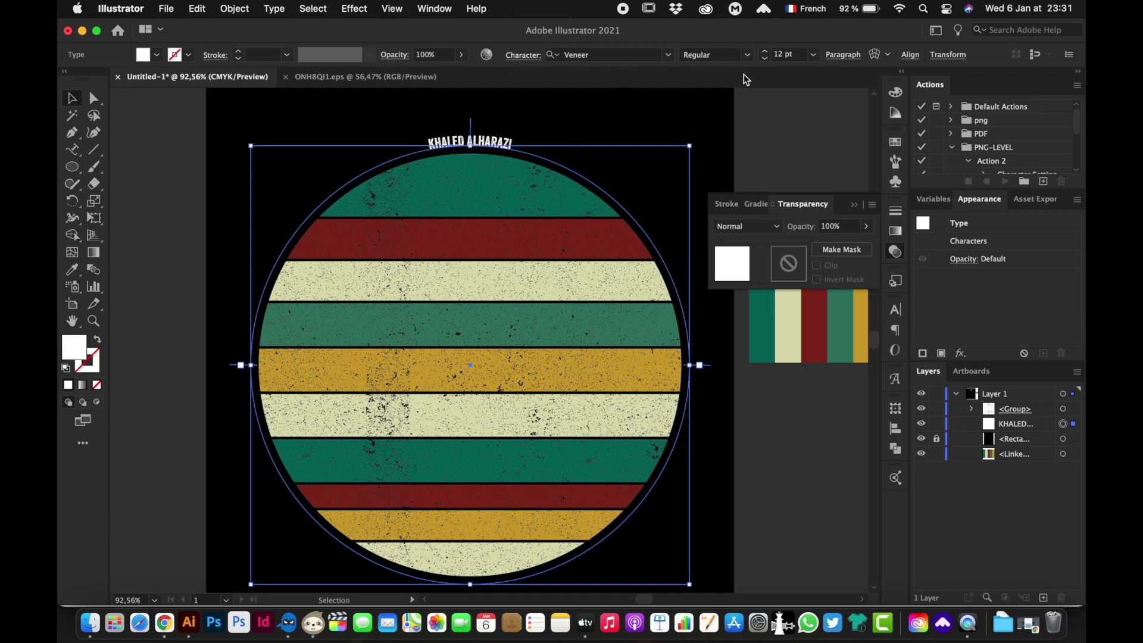
left_click(782, 54)
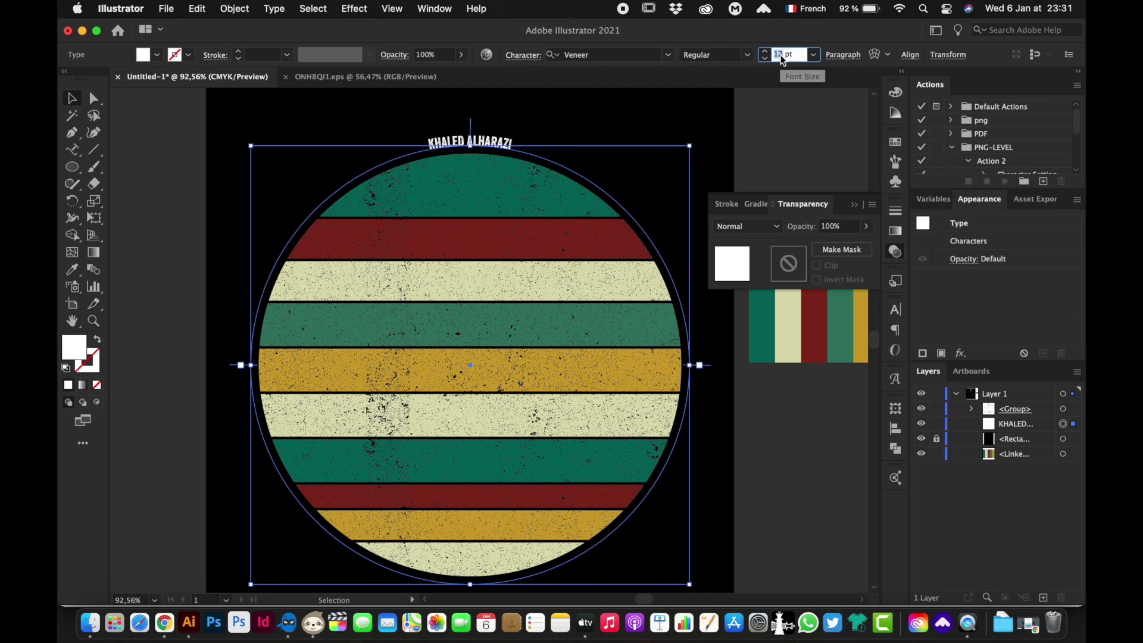
key("Up")
key("Up")
key("Up")
key("Up")
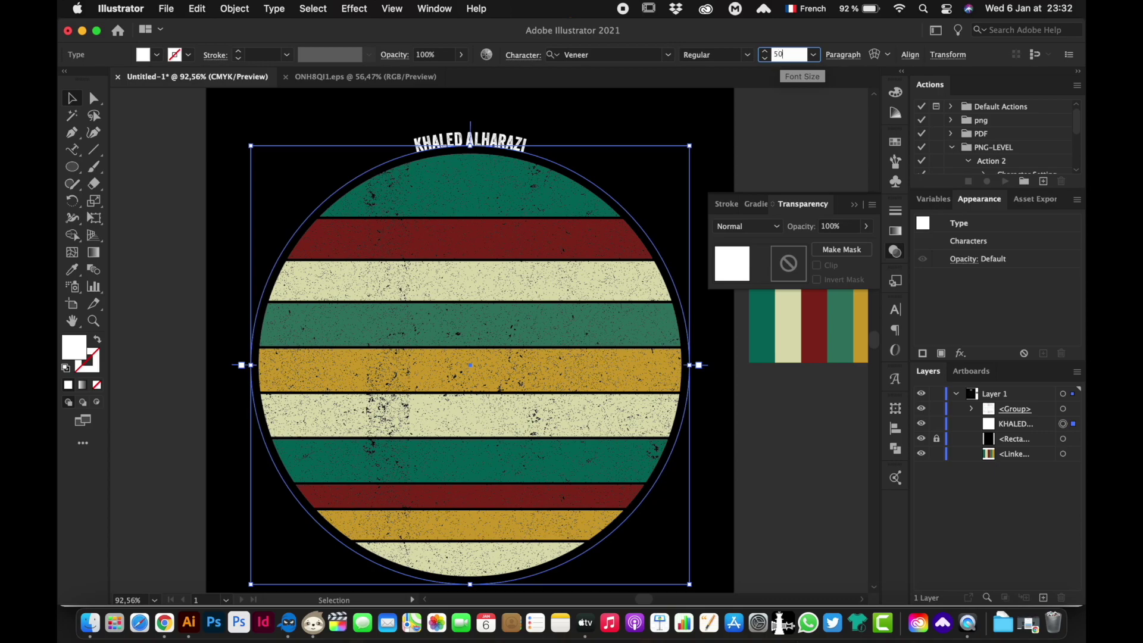
key("Return")
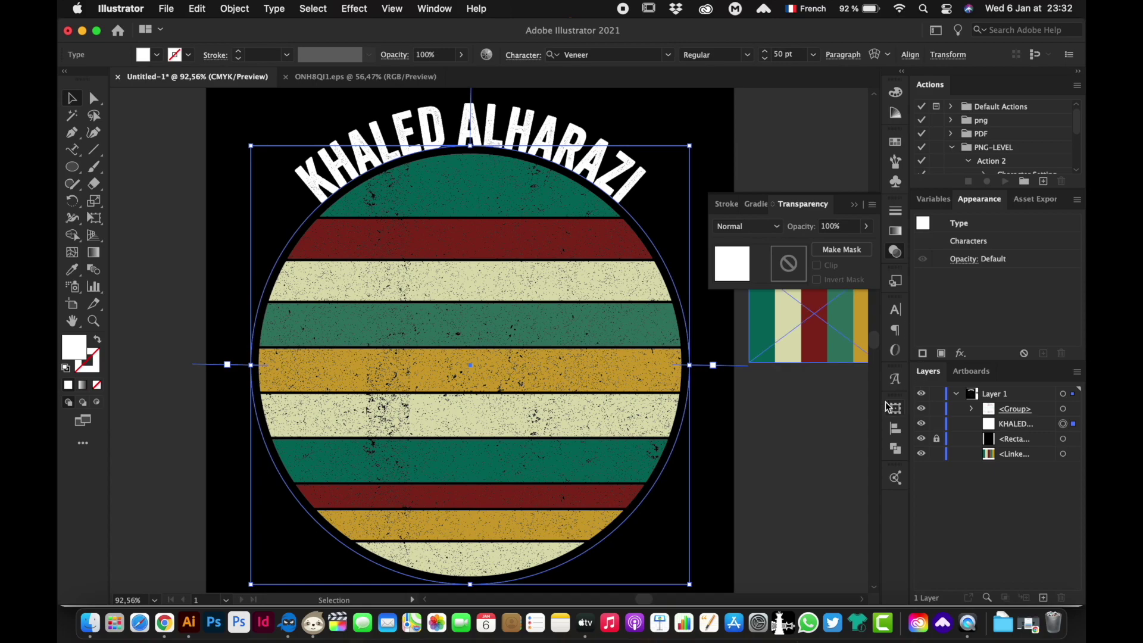
- Set the arched name's tracking to 100 in the Character panel
left_click(895, 308)
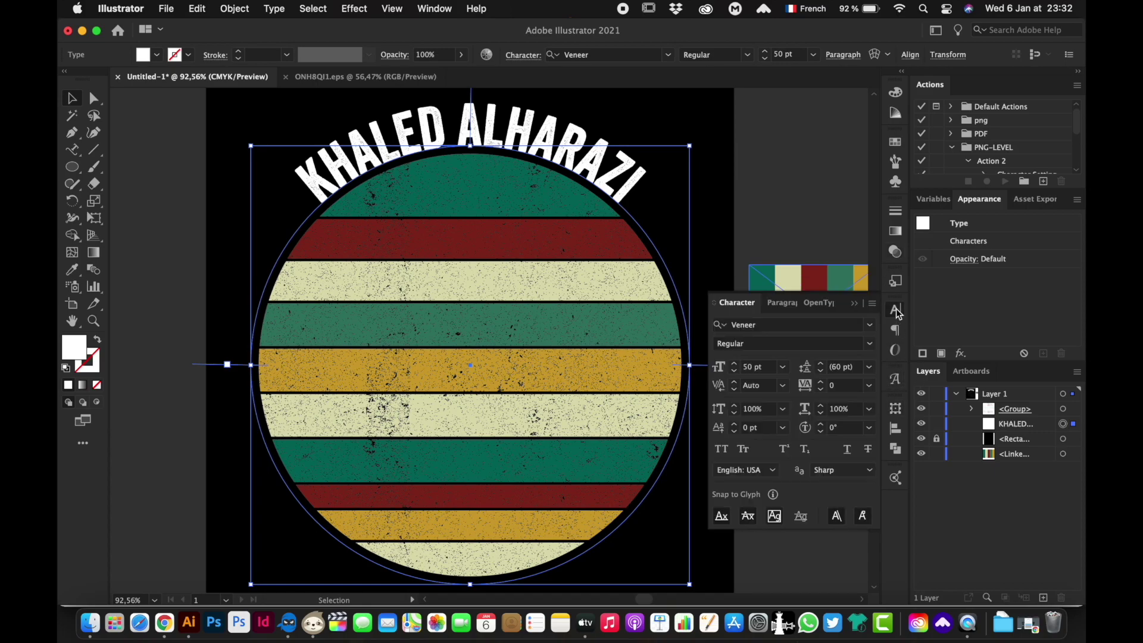
left_click(869, 385)
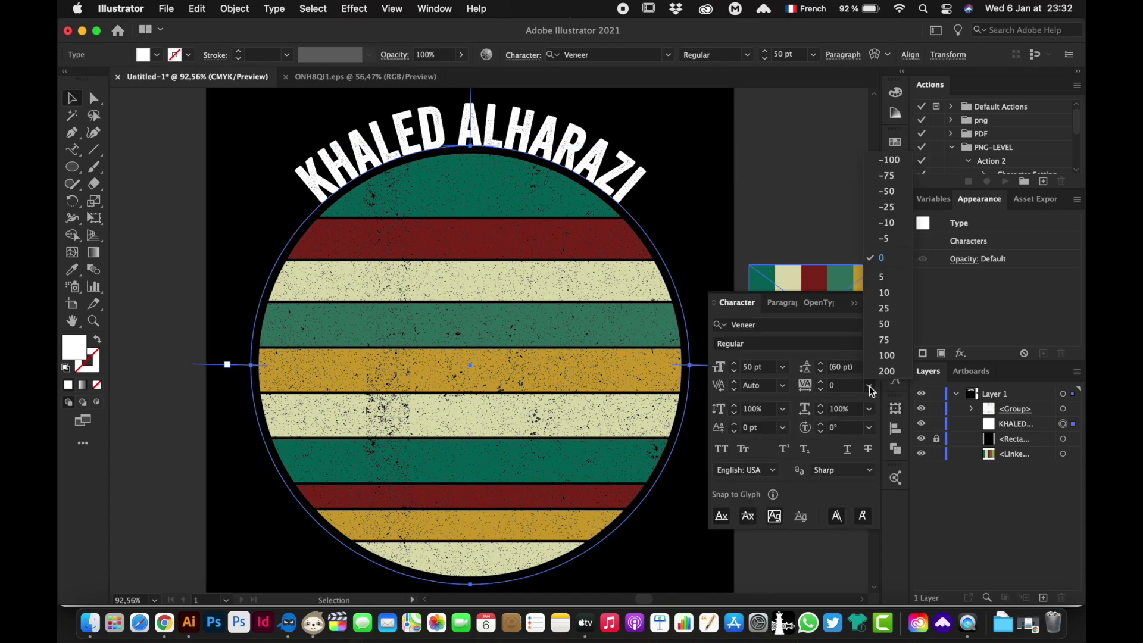
left_click(883, 353)
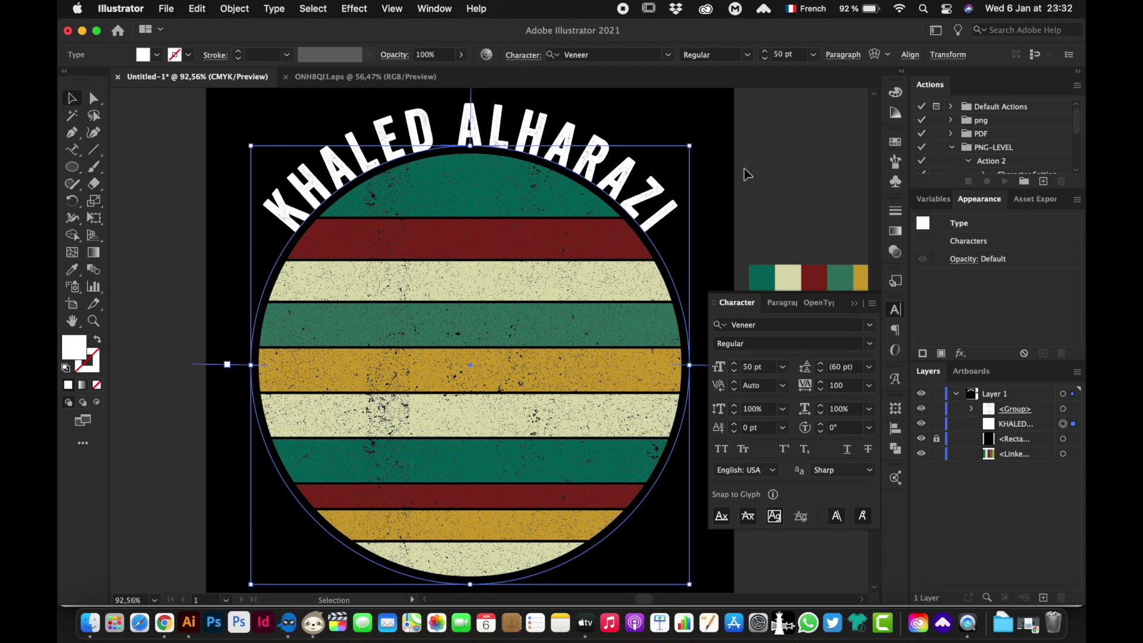
scroll(745, 172, "down", 1)
scroll(745, 173, "down", 1)
scroll(745, 172, "down", 1)
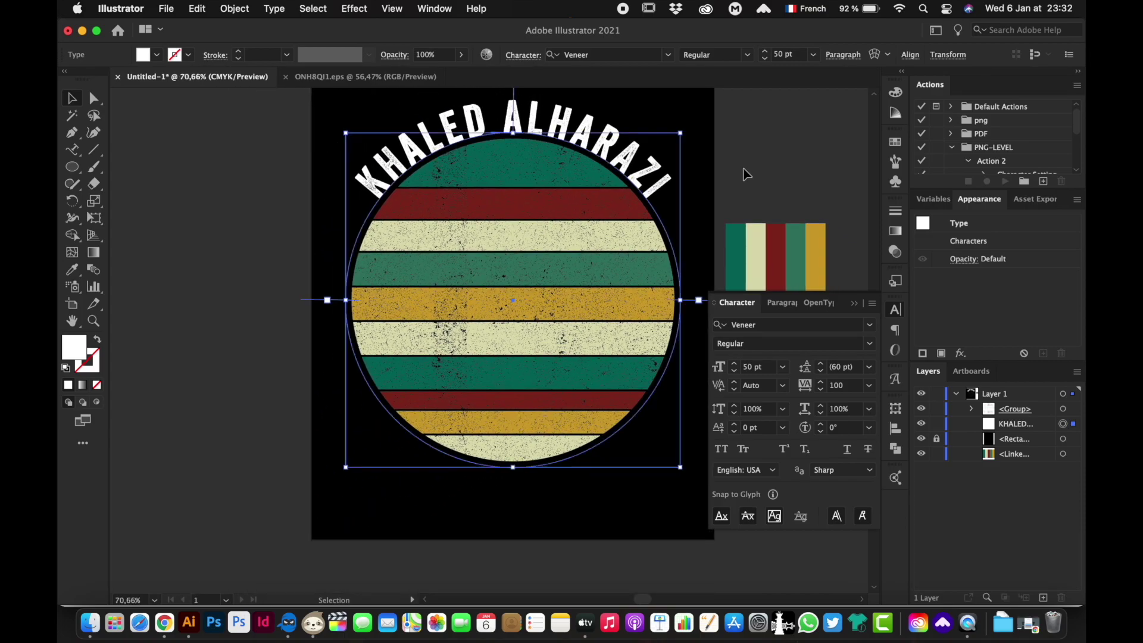
scroll(745, 173, "down", 1)
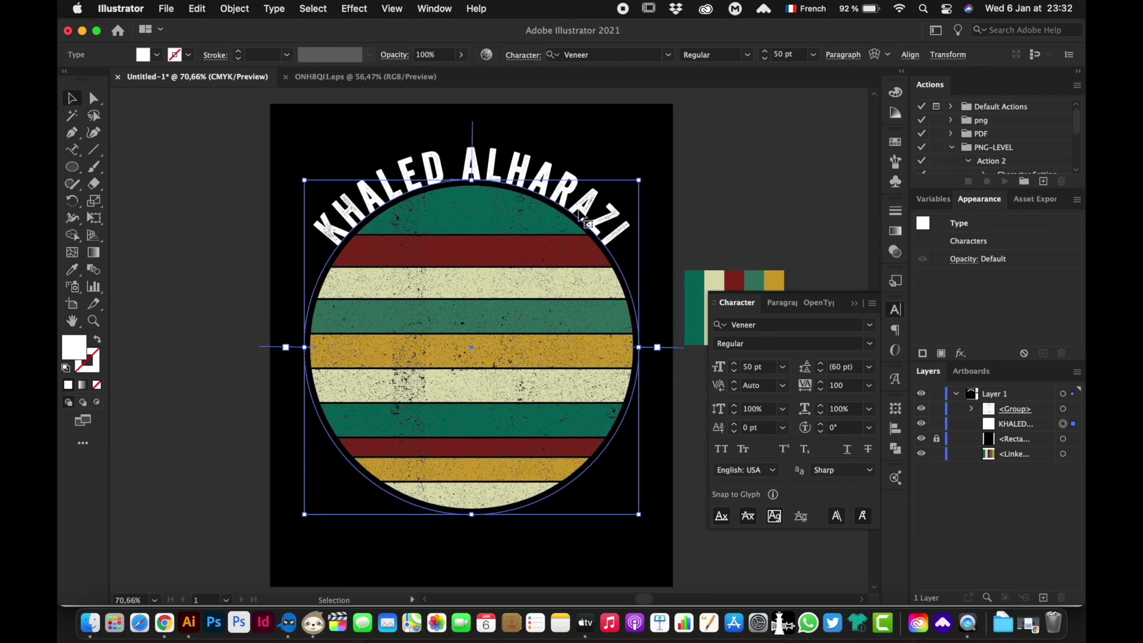
- Recolour the name cream with the Eyedropper from the palette swatch, then deselect
key("i")
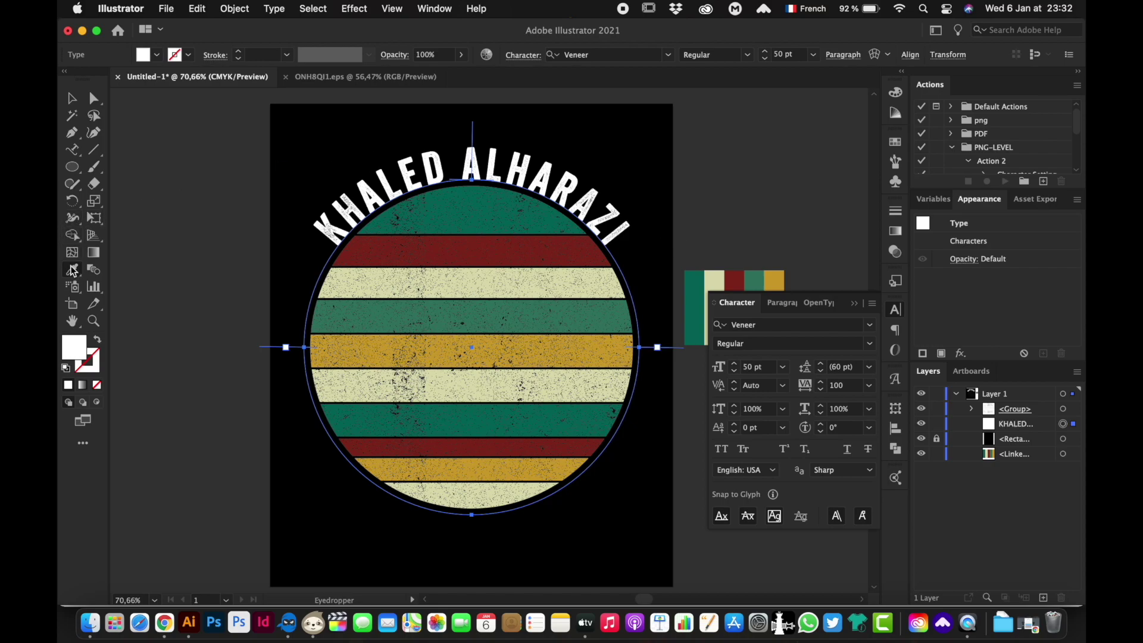
left_click(718, 280)
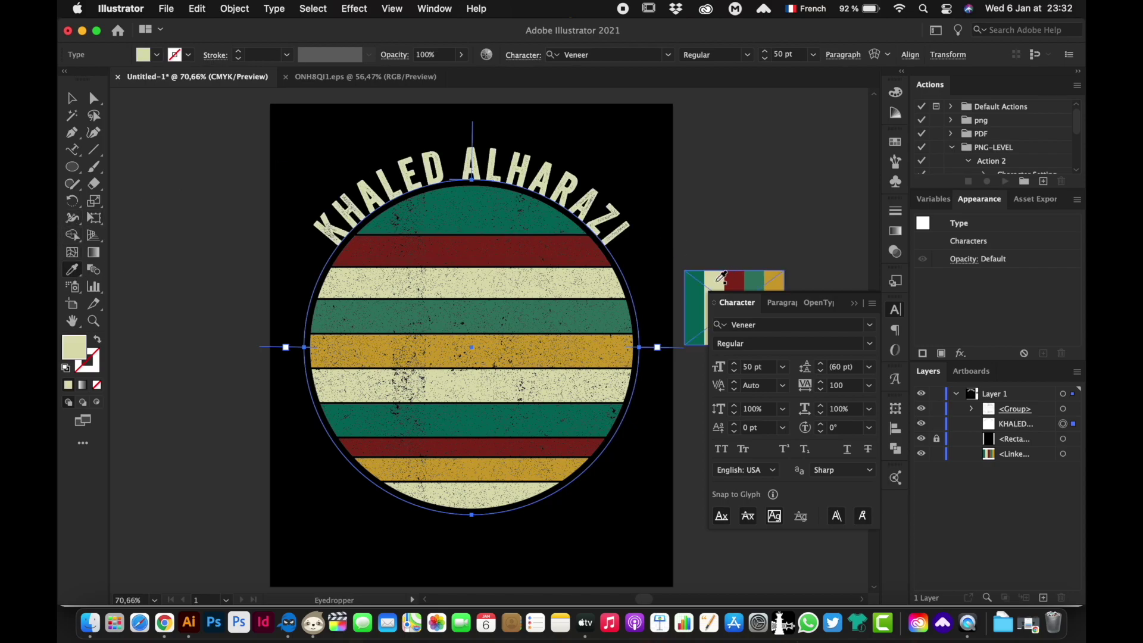
left_click(70, 100)
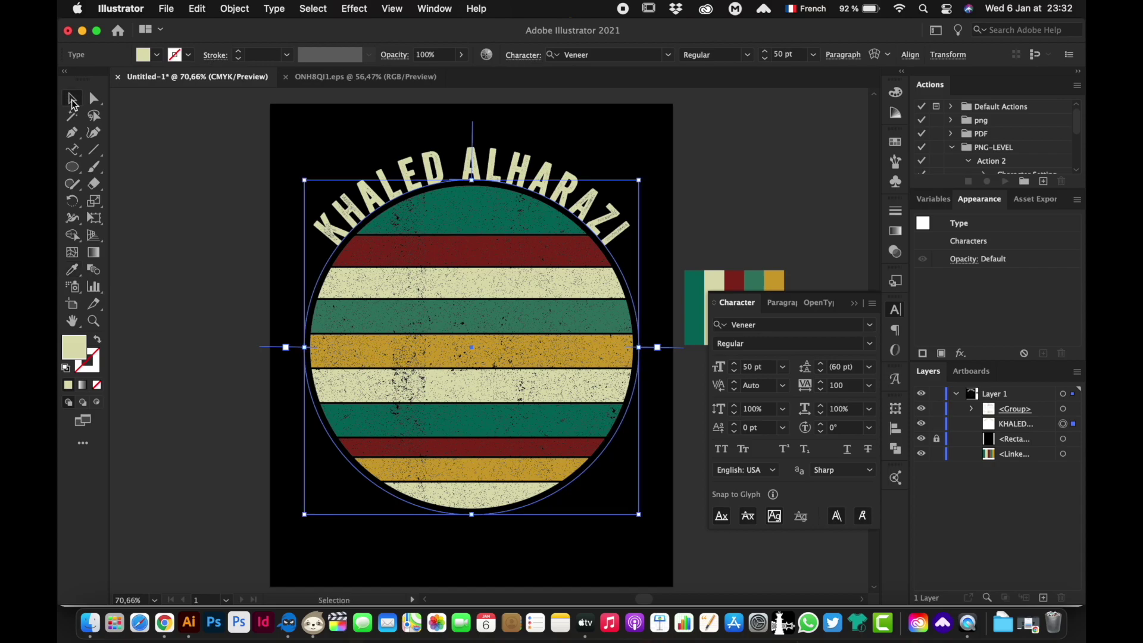
left_click(194, 246)
scroll(194, 245, "right", 2)
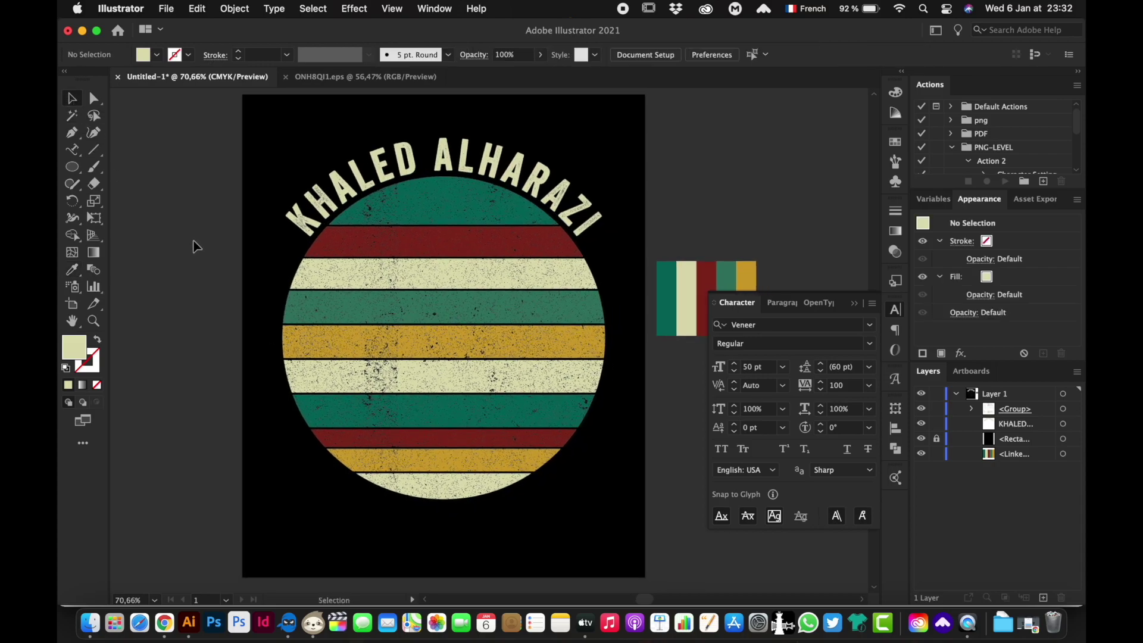
- Isolate the striped group and select the lower teal, red, yellow and cream stripes
left_click(399, 394)
double_click(402, 386)
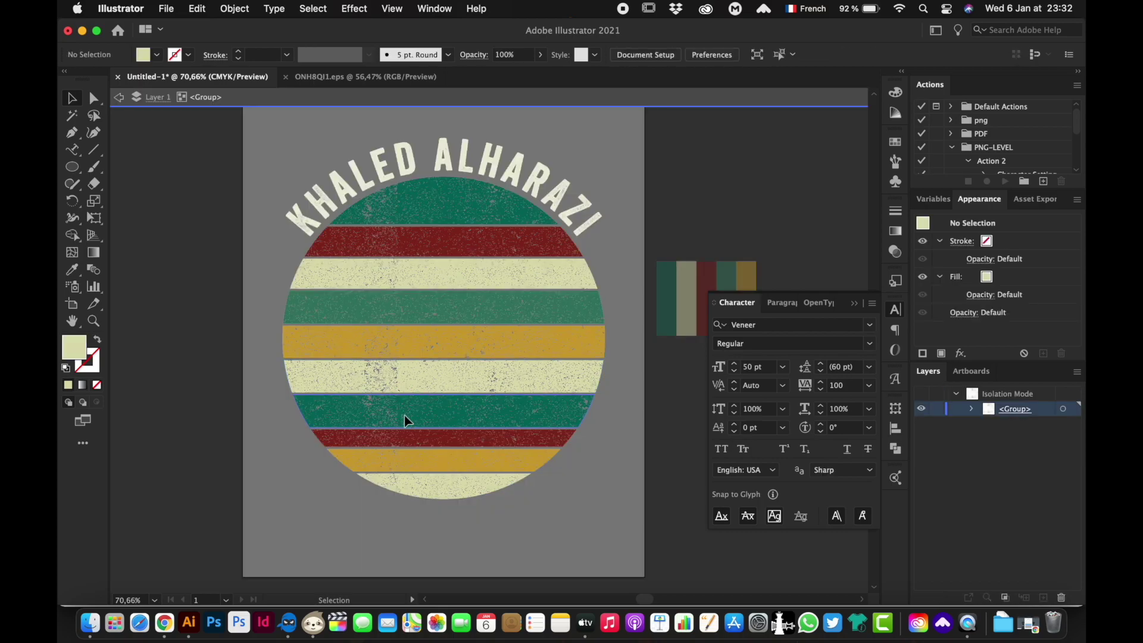
left_click(404, 420)
left_click(412, 440, "shift")
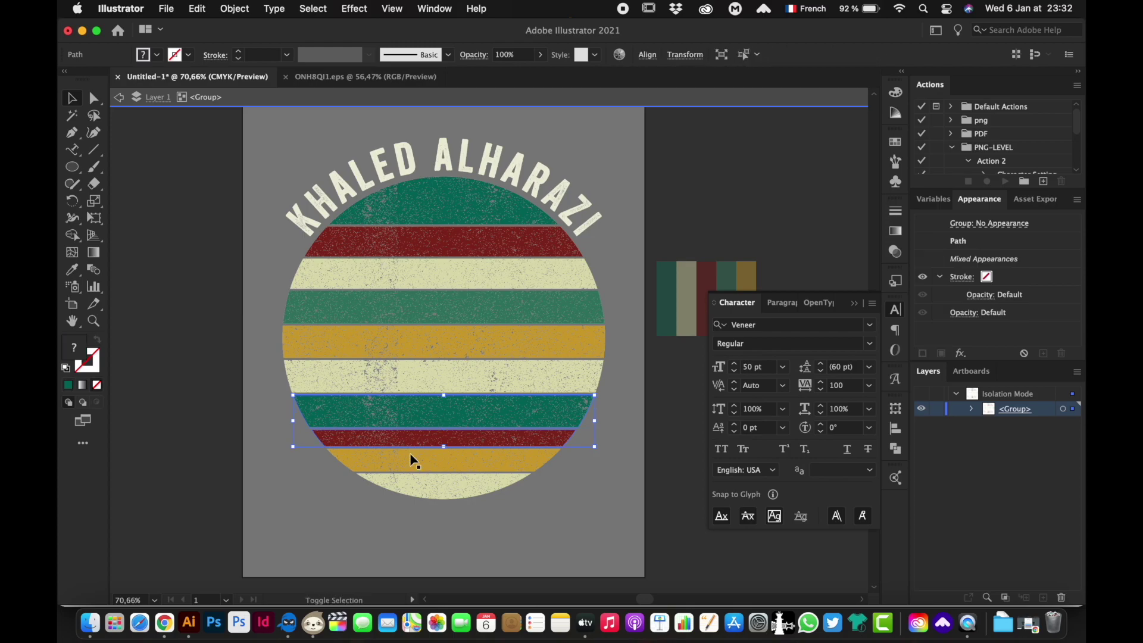
left_click(411, 461, "shift")
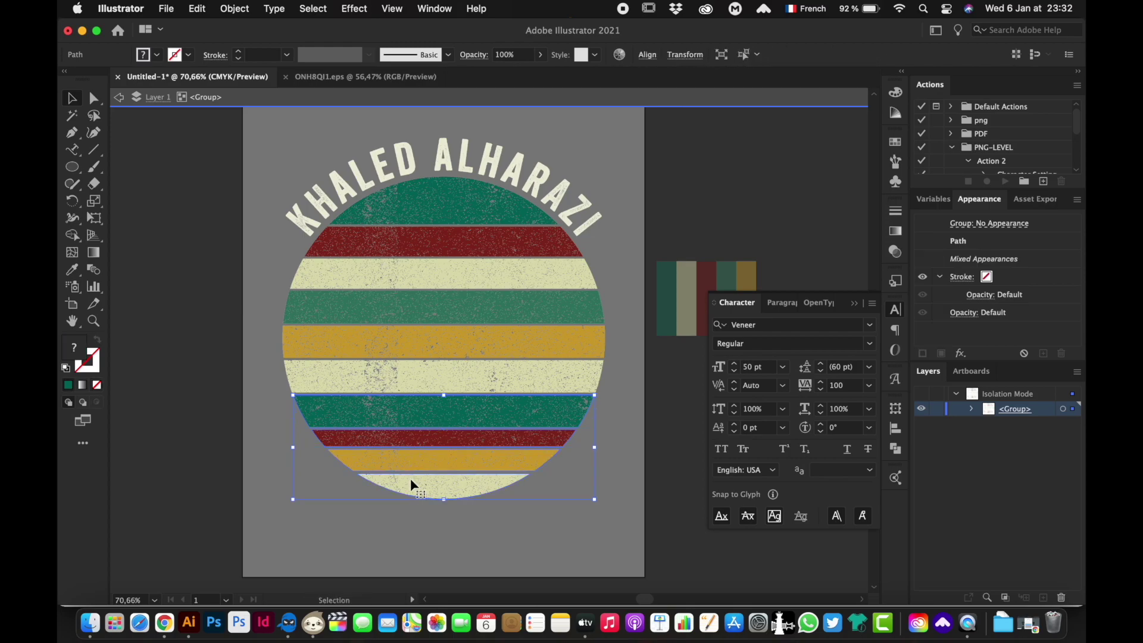
- Group the selected lower stripes and hide that group in the Layers panel
left_click(233, 8)
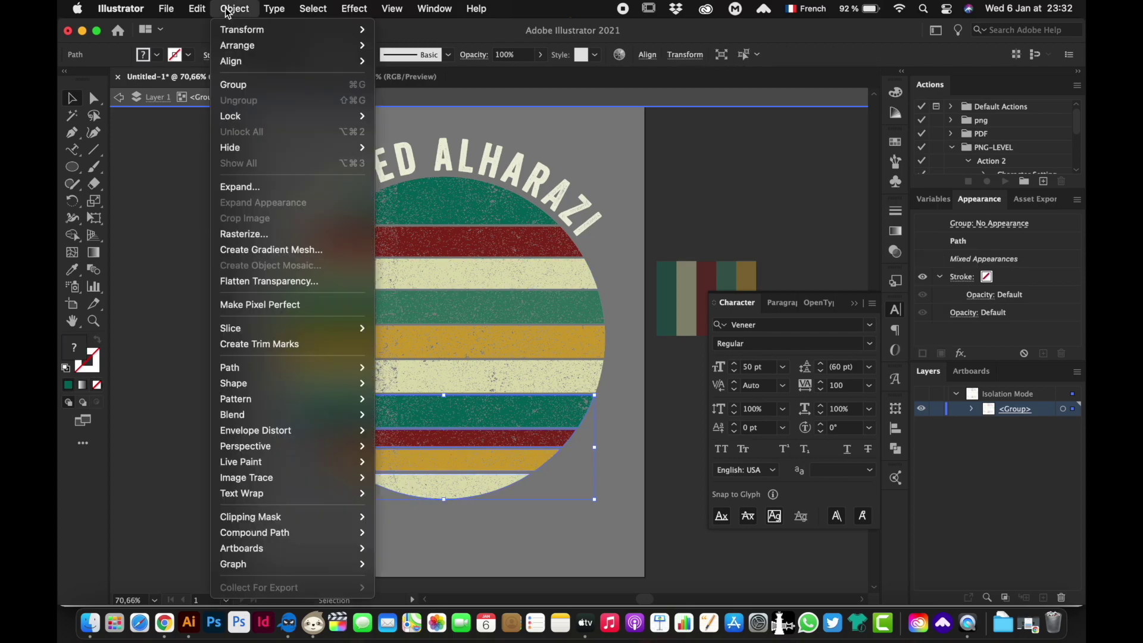
left_click(233, 89)
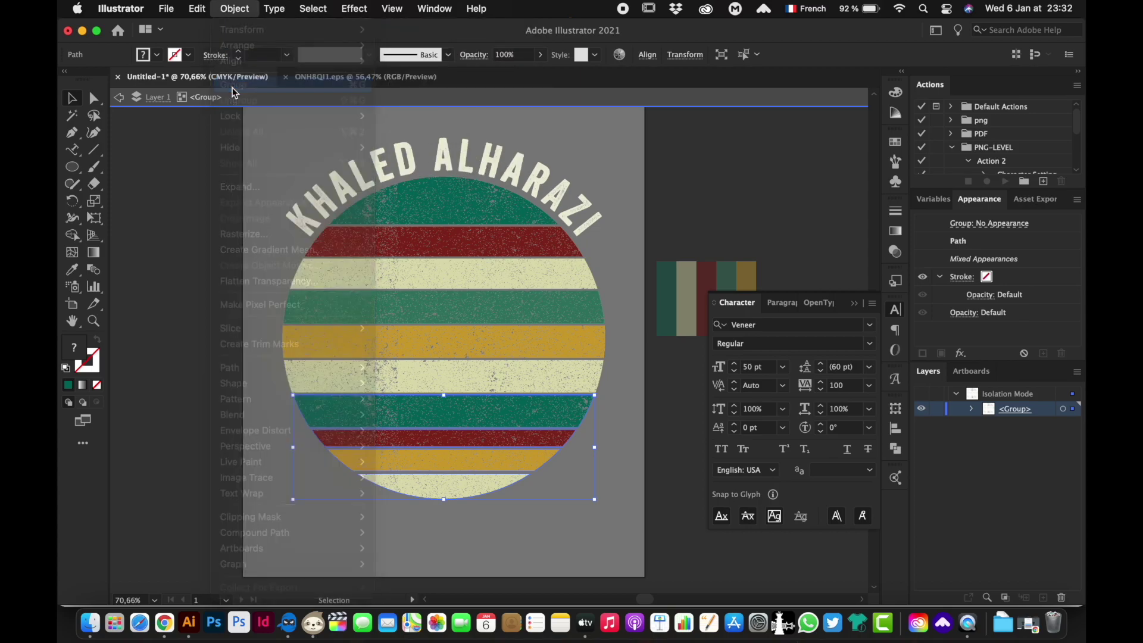
left_click(986, 597)
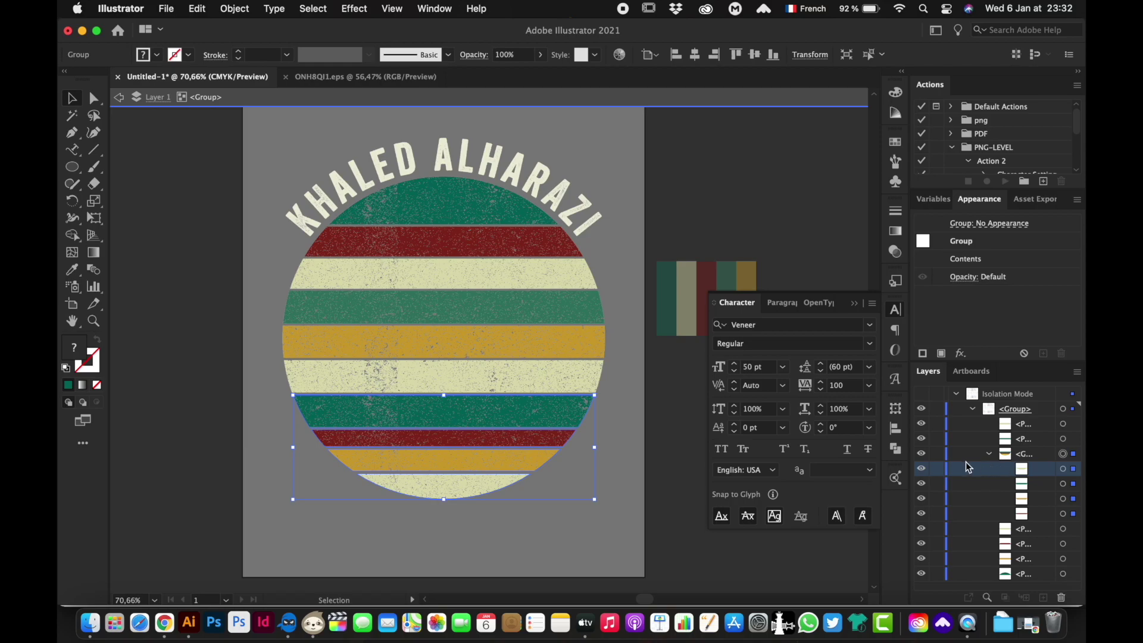
left_click(922, 454)
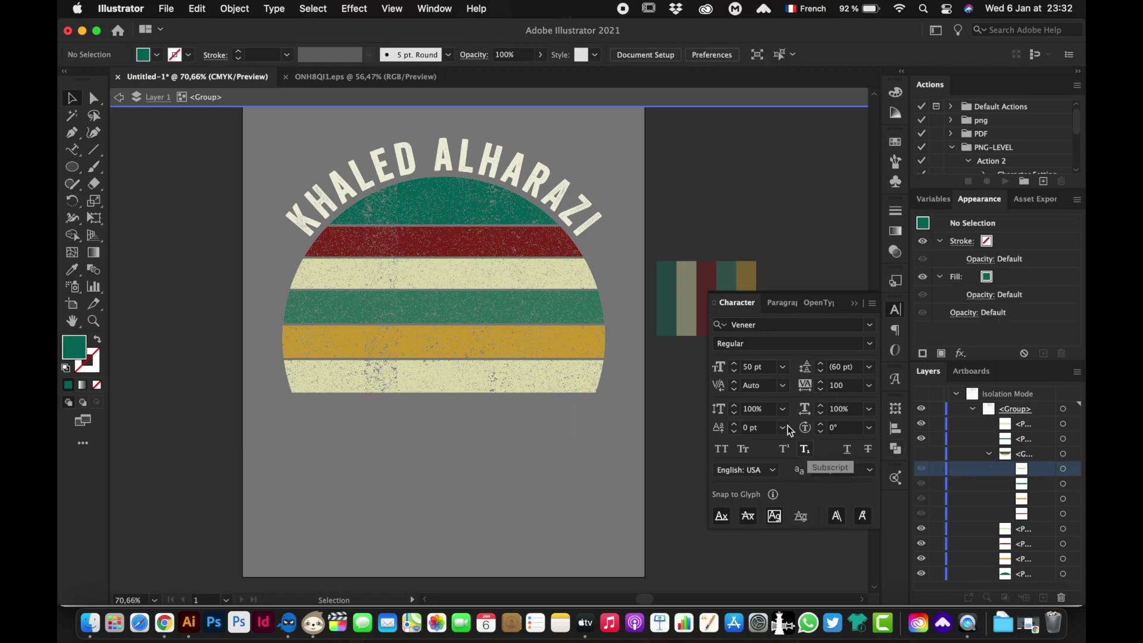
- Exit isolation mode and add a LOREM IPSUM text line near the artboard bottom
double_click(694, 191)
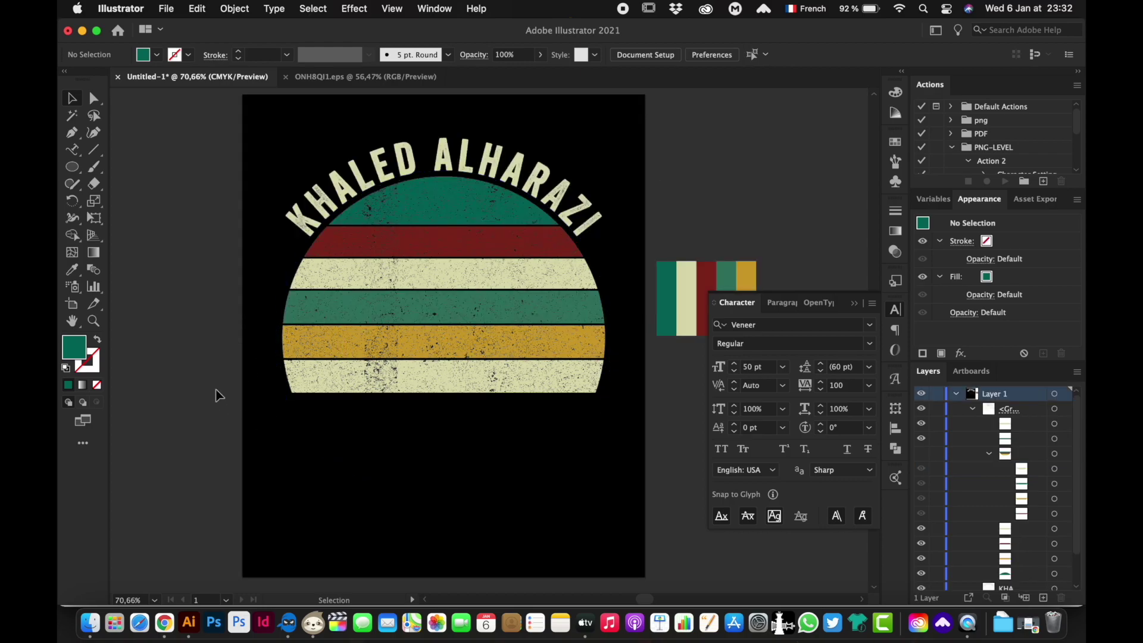
left_click(72, 153)
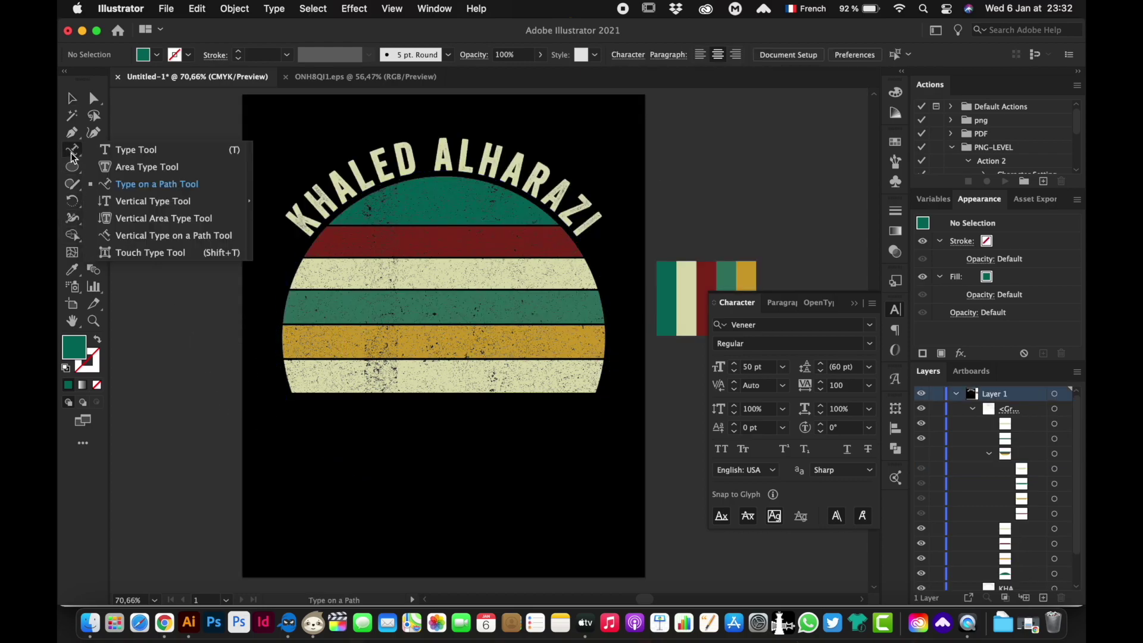
left_click(107, 150)
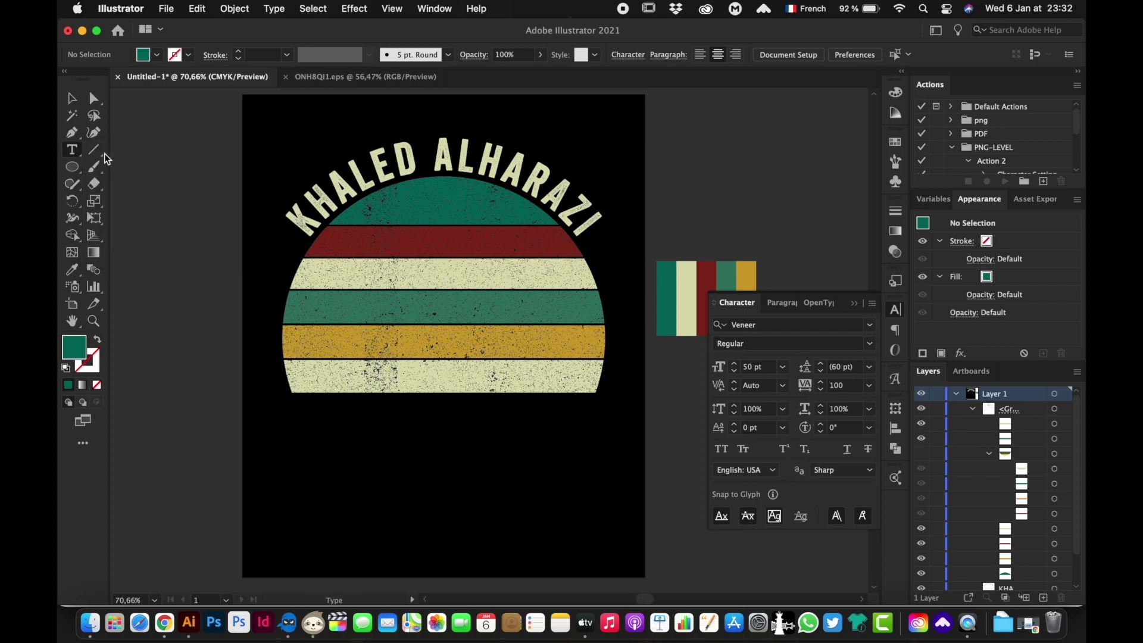
left_click(338, 510)
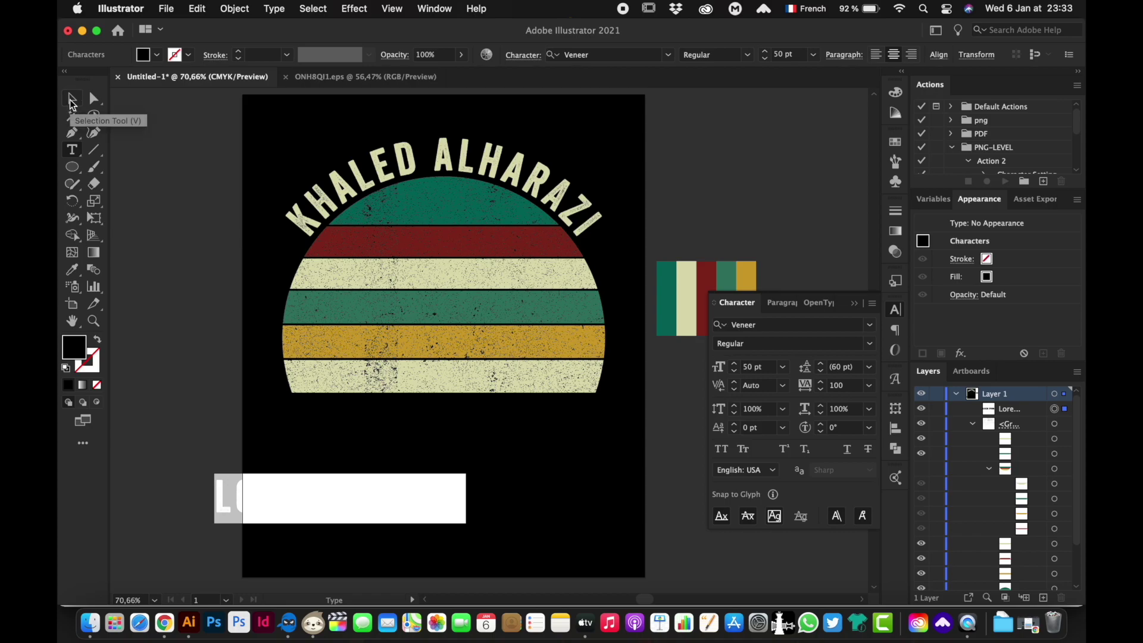
left_click(71, 101)
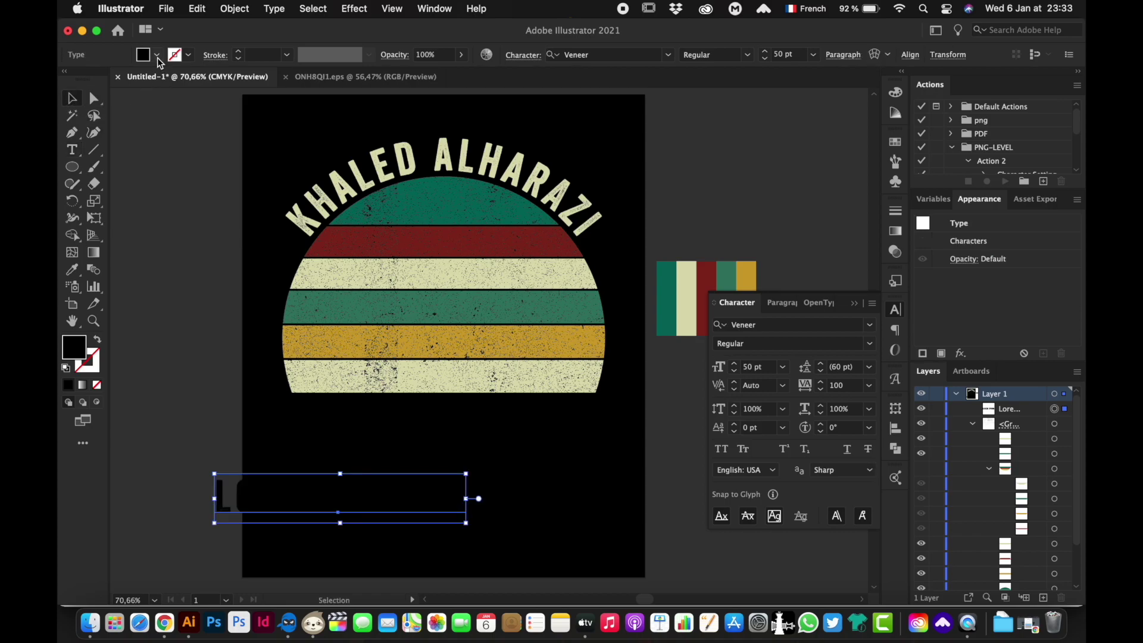
- Colour the LOREM IPSUM text cream by sampling a stripe with the Eyedropper
left_click(73, 270)
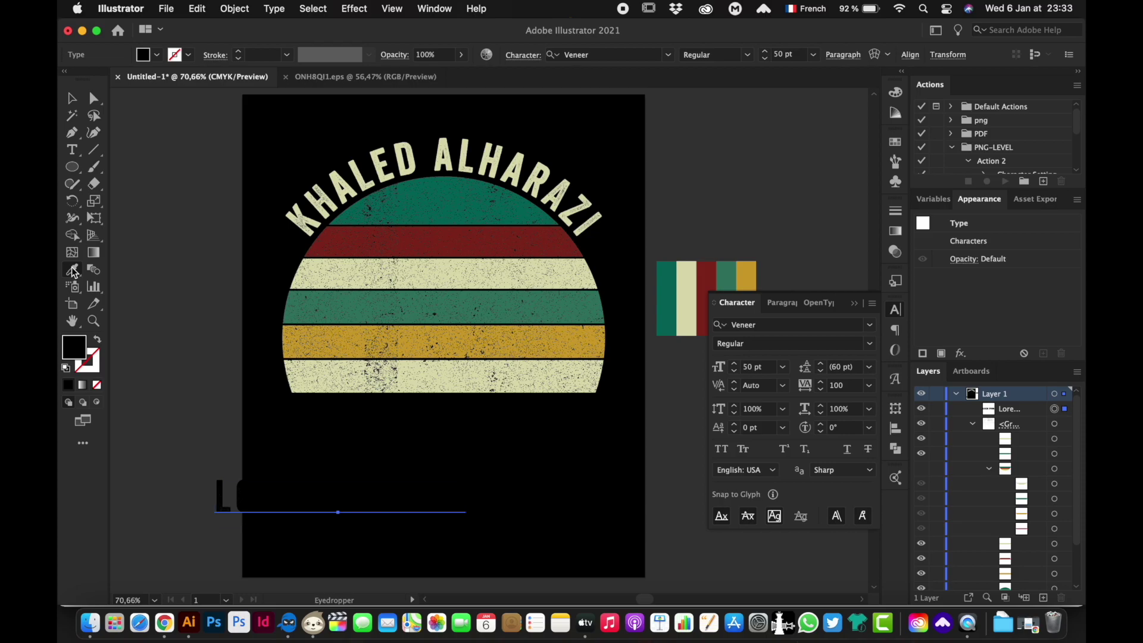
left_click(374, 341)
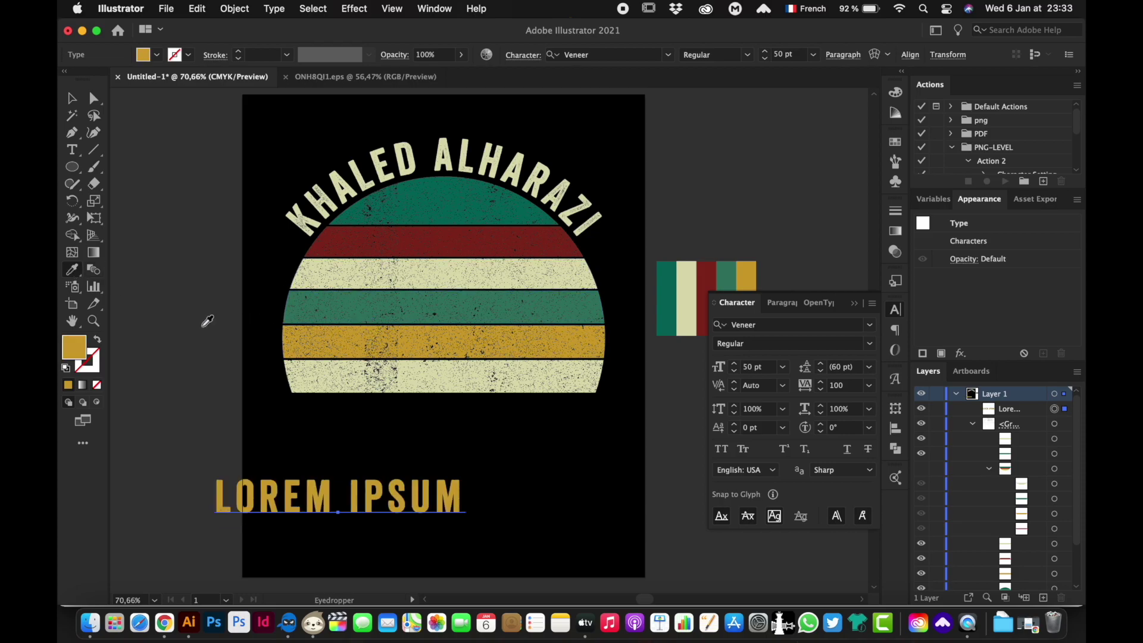
left_click(320, 377)
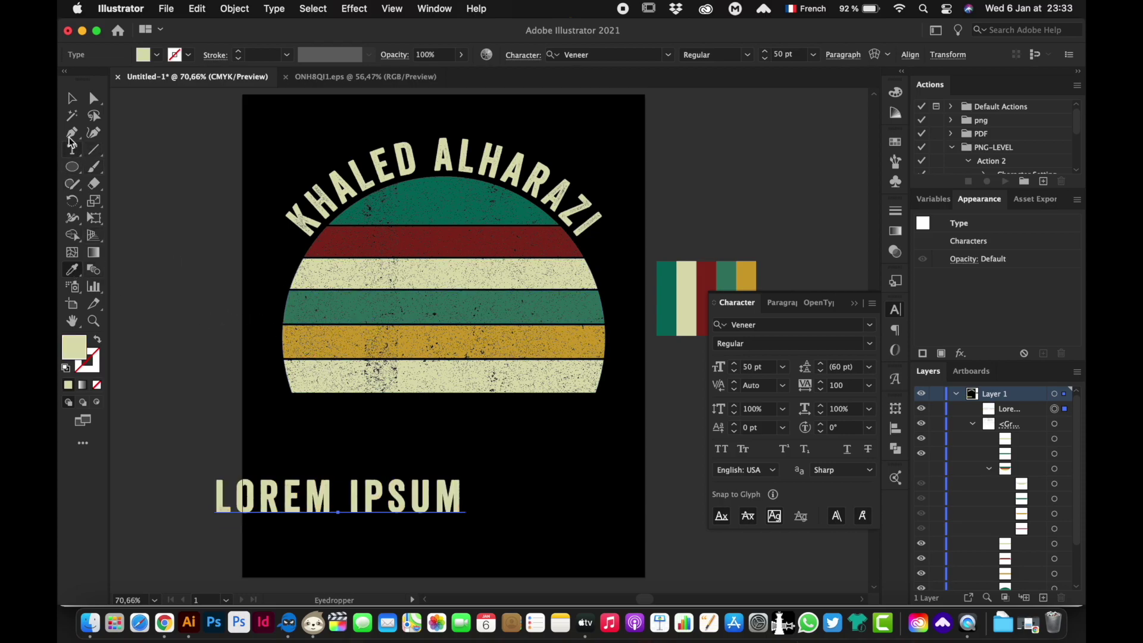
left_click(73, 98)
left_click(297, 499)
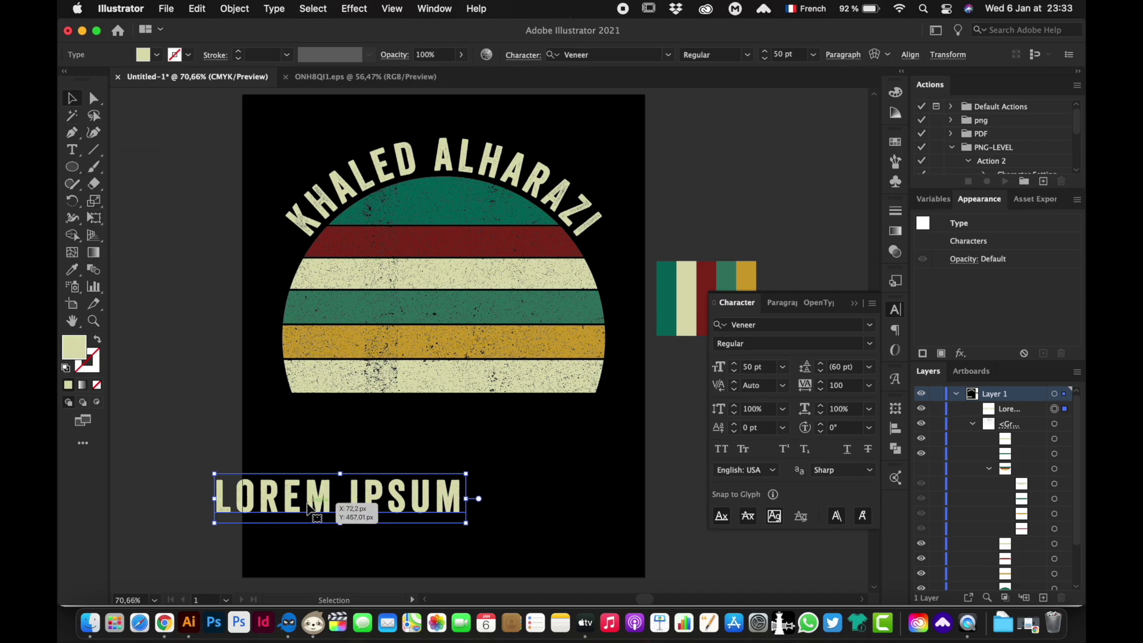
- Move LOREM IPSUM under the half-circle and scale it from centre to about 60 pt
left_click_drag(401, 466, 413, 422)
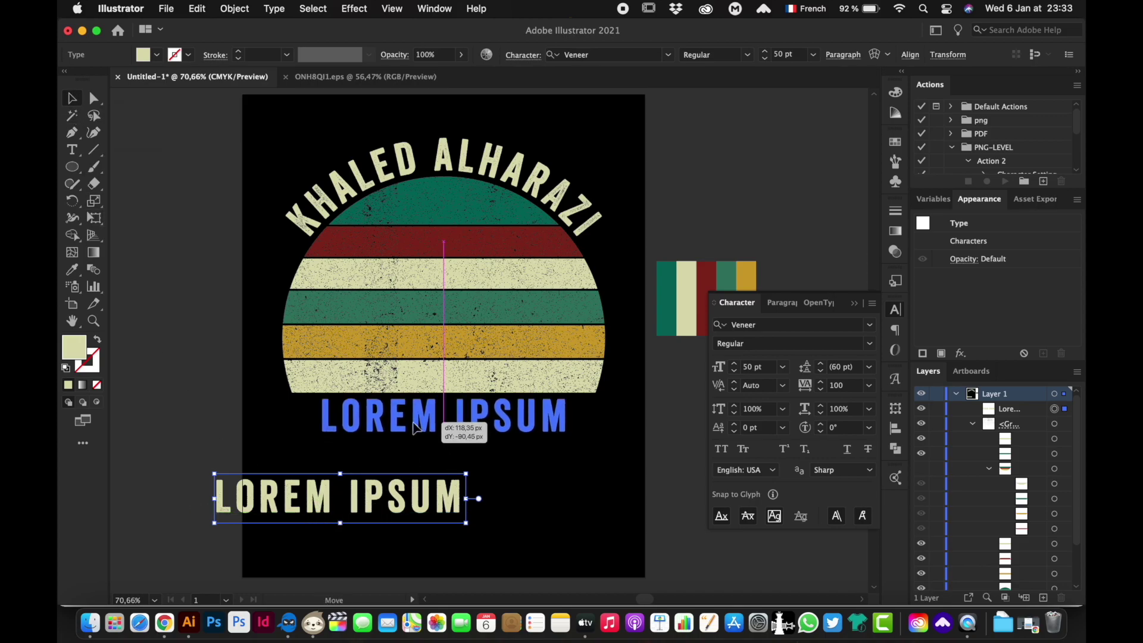
left_click(72, 270)
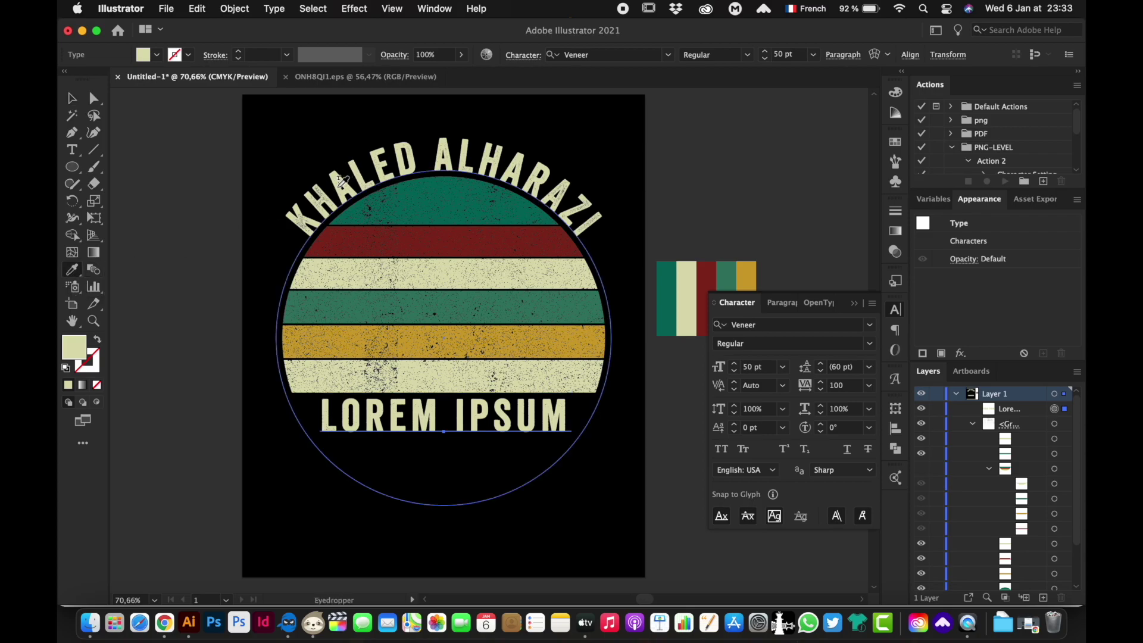
left_click(72, 99)
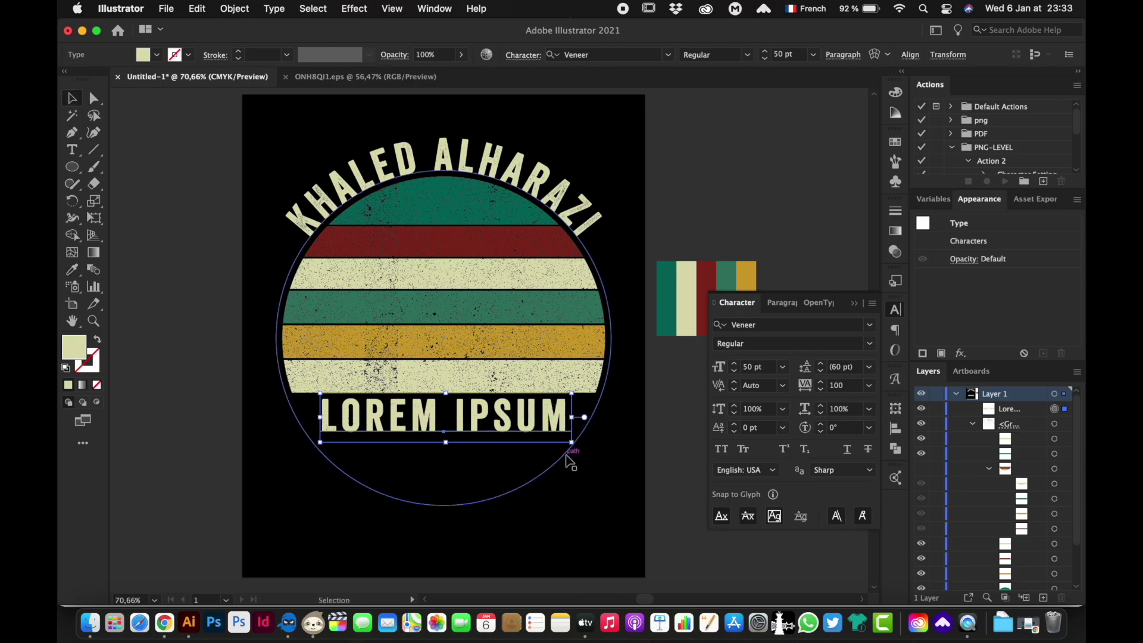
left_click_drag(573, 442, 598, 453)
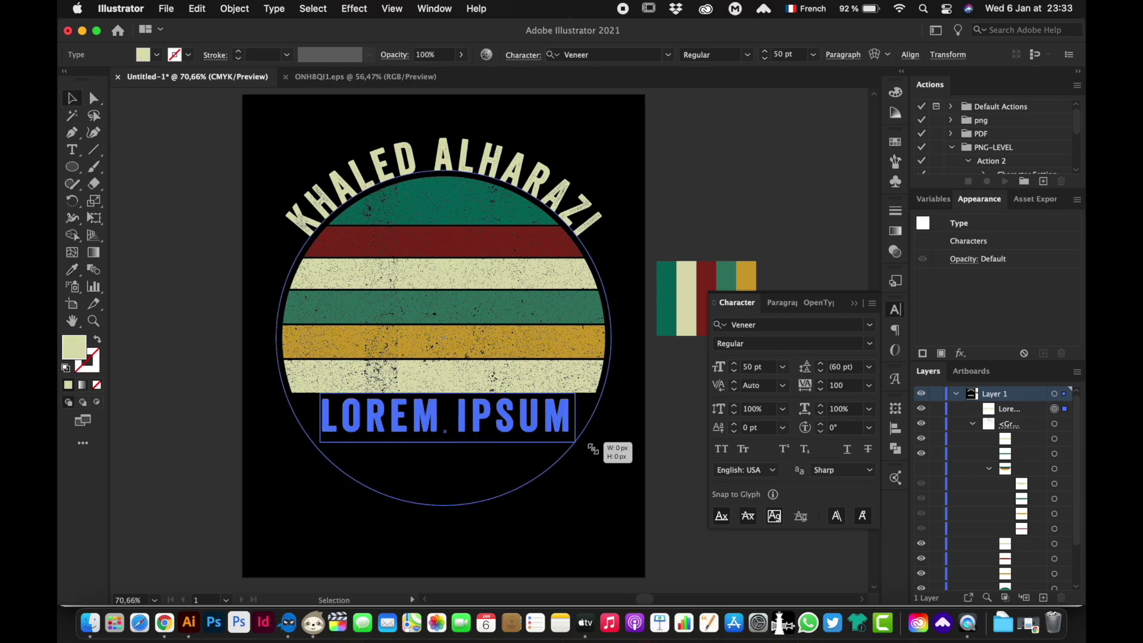
key("alt")
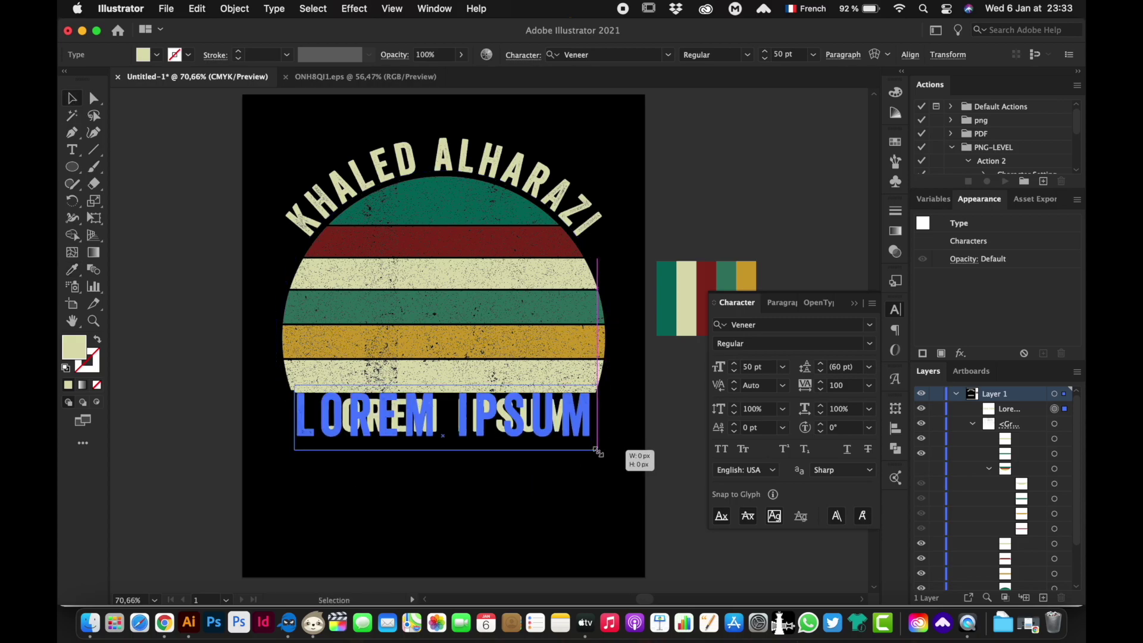
left_click_drag(598, 451, 599, 455)
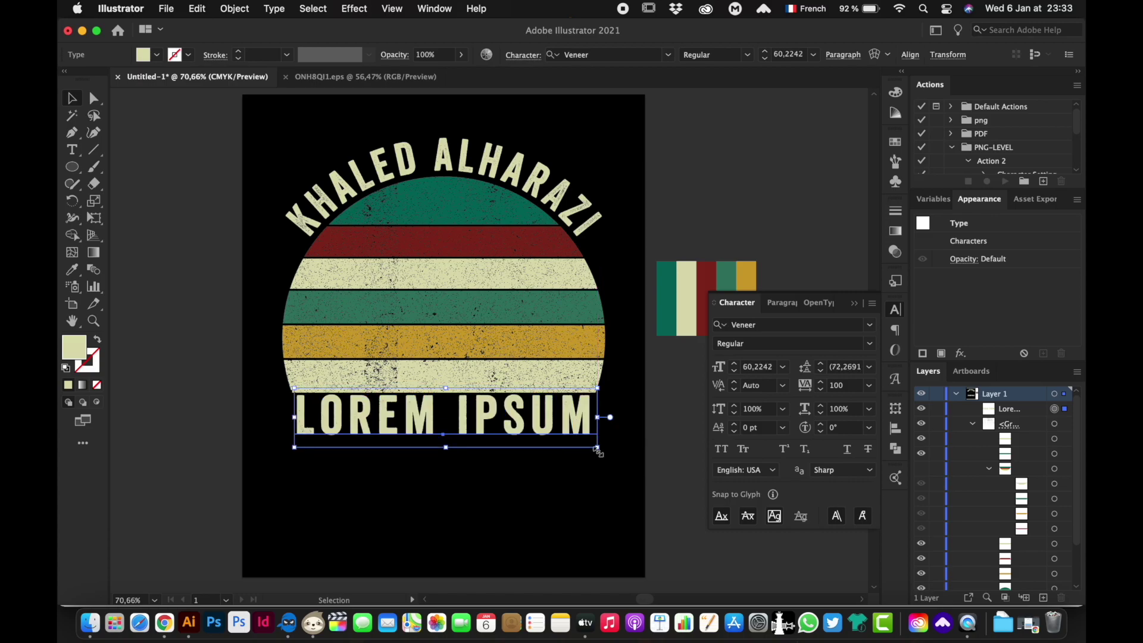
left_click(348, 496)
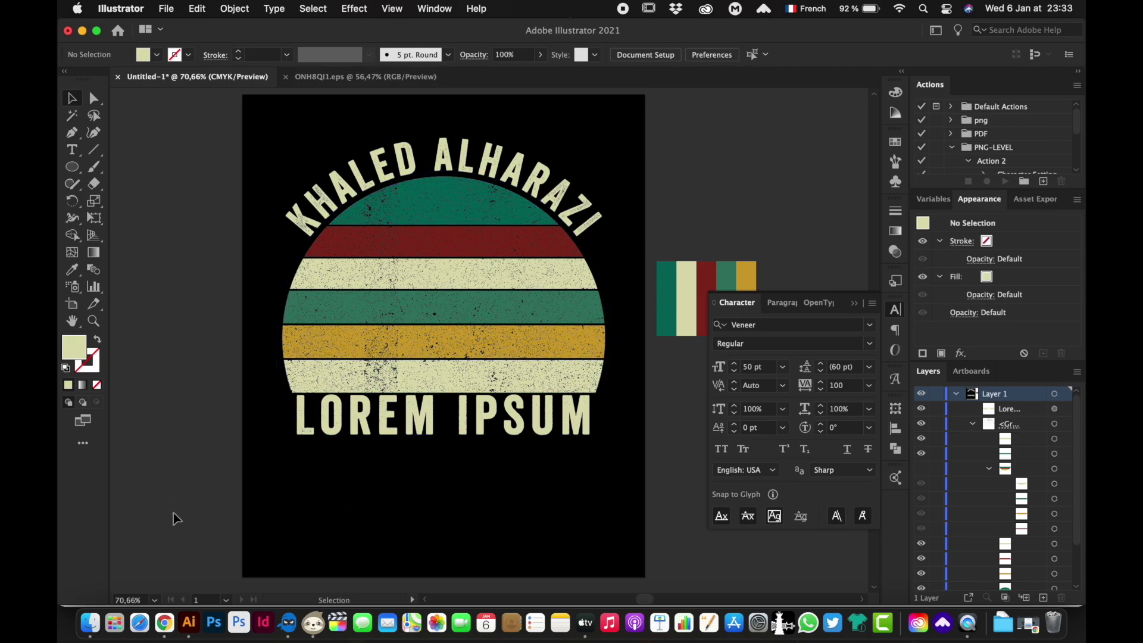
- Search Google Images for 'vintage color palette' and preview the teal, cream, red and gold palette
left_click(138, 623)
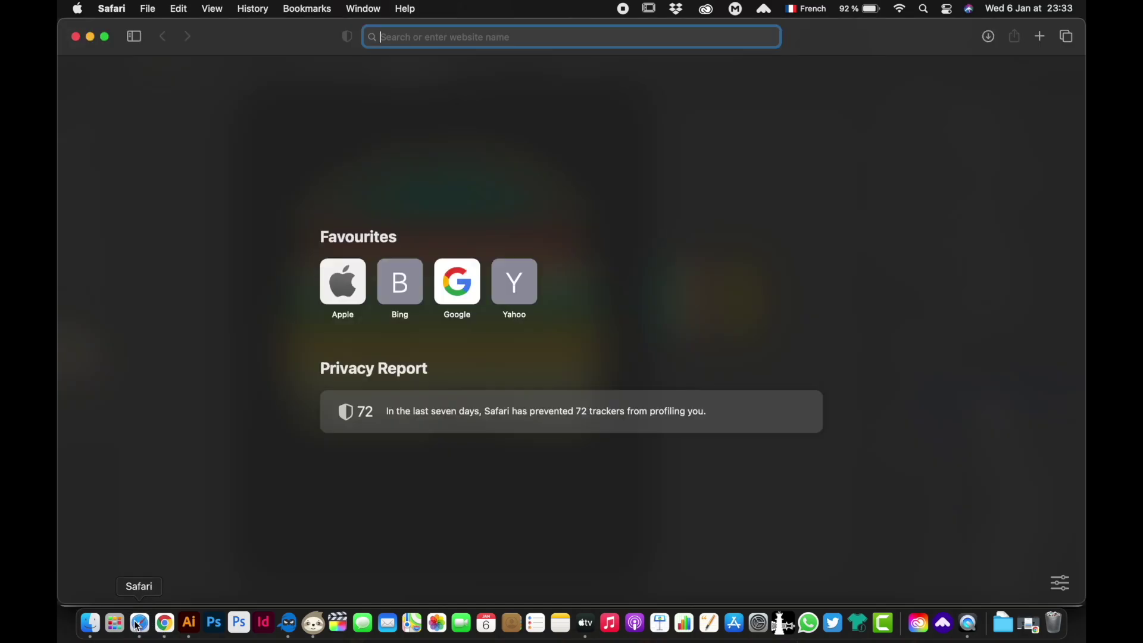
type("vint")
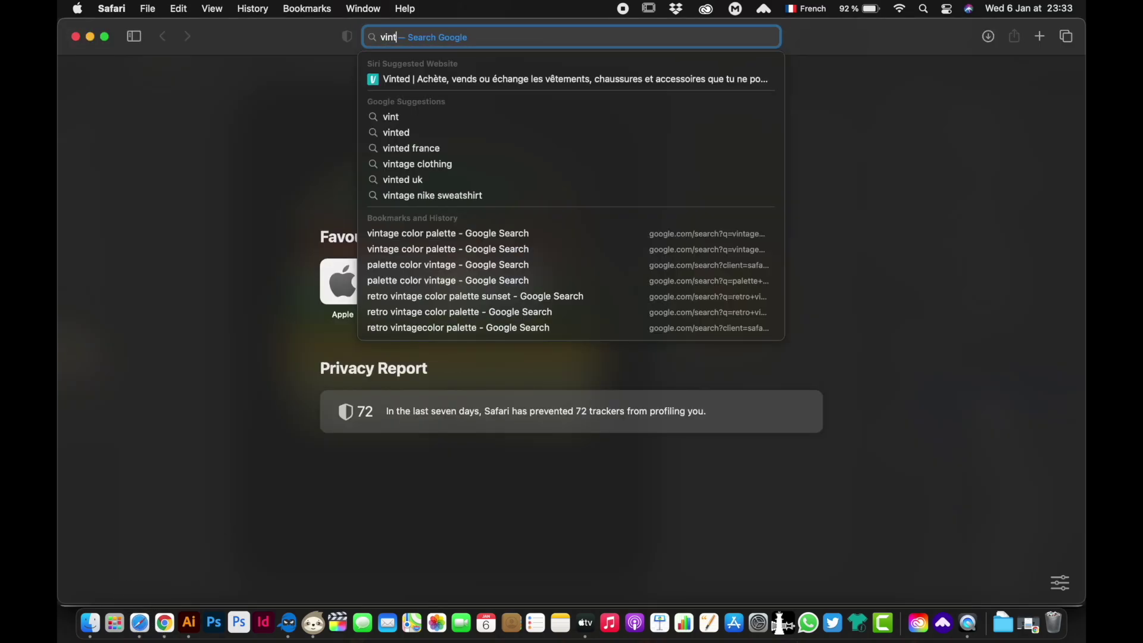
type("age ")
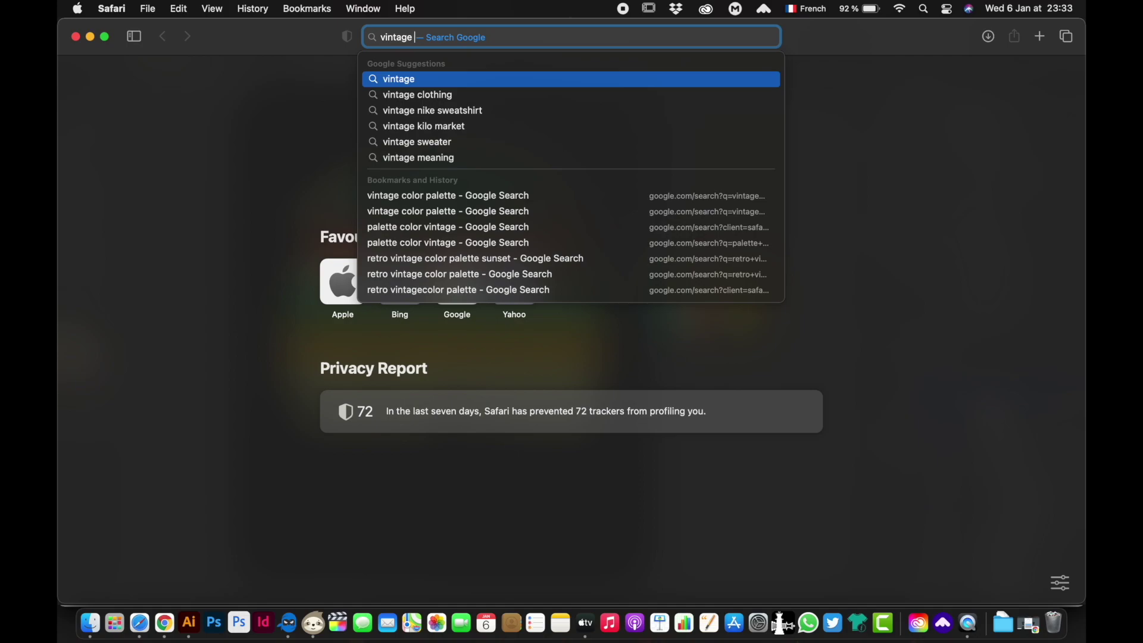
type("c")
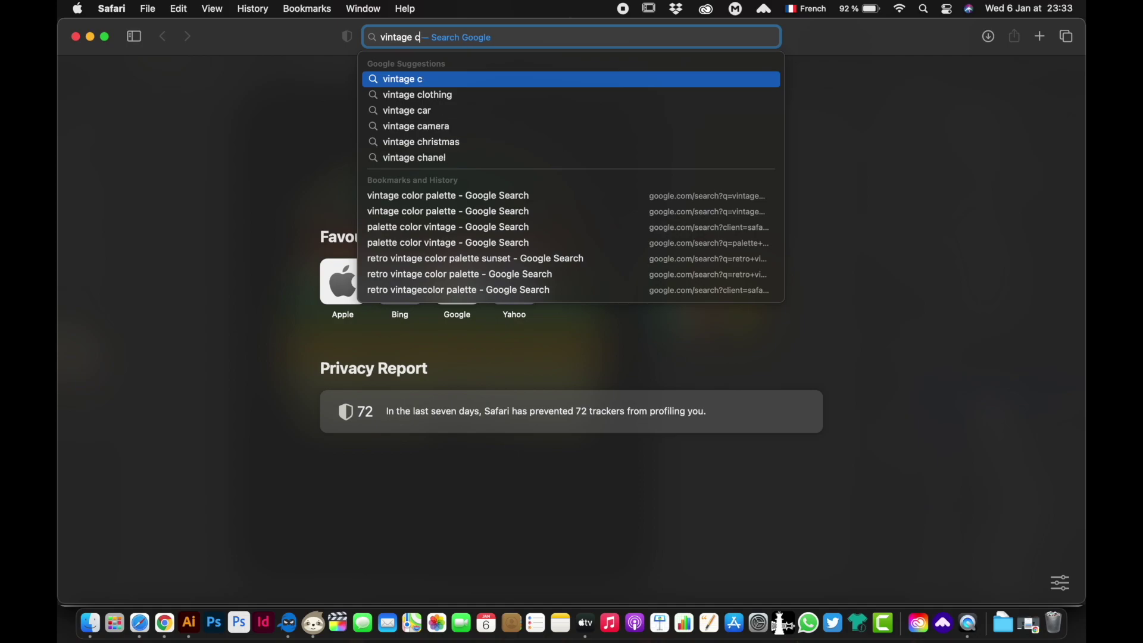
type("olor pal")
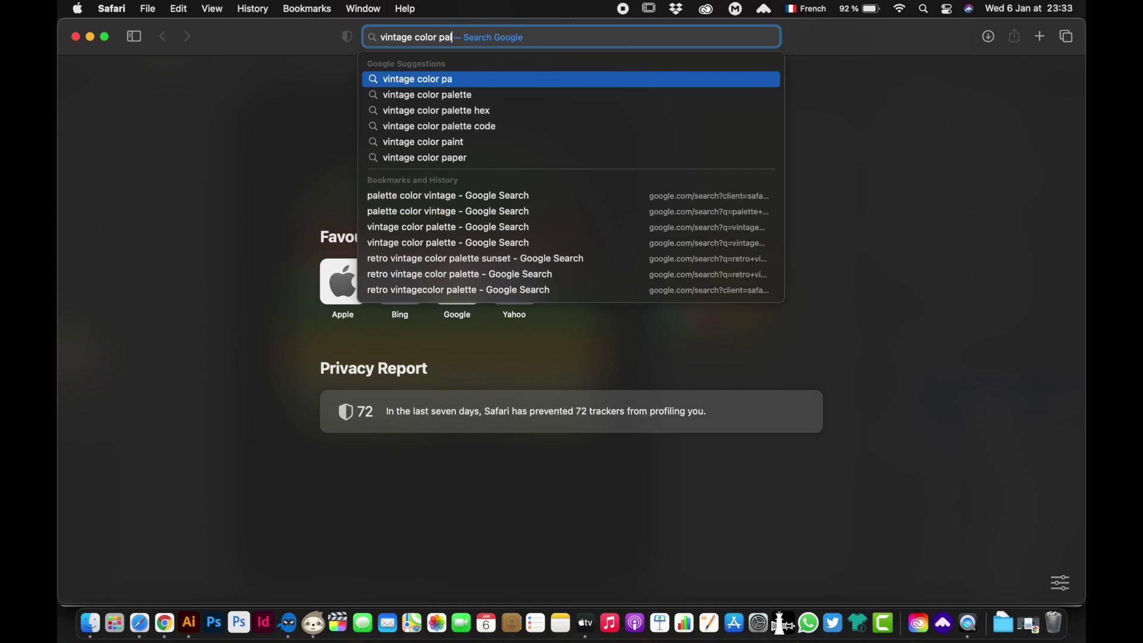
type("ette")
key("Return")
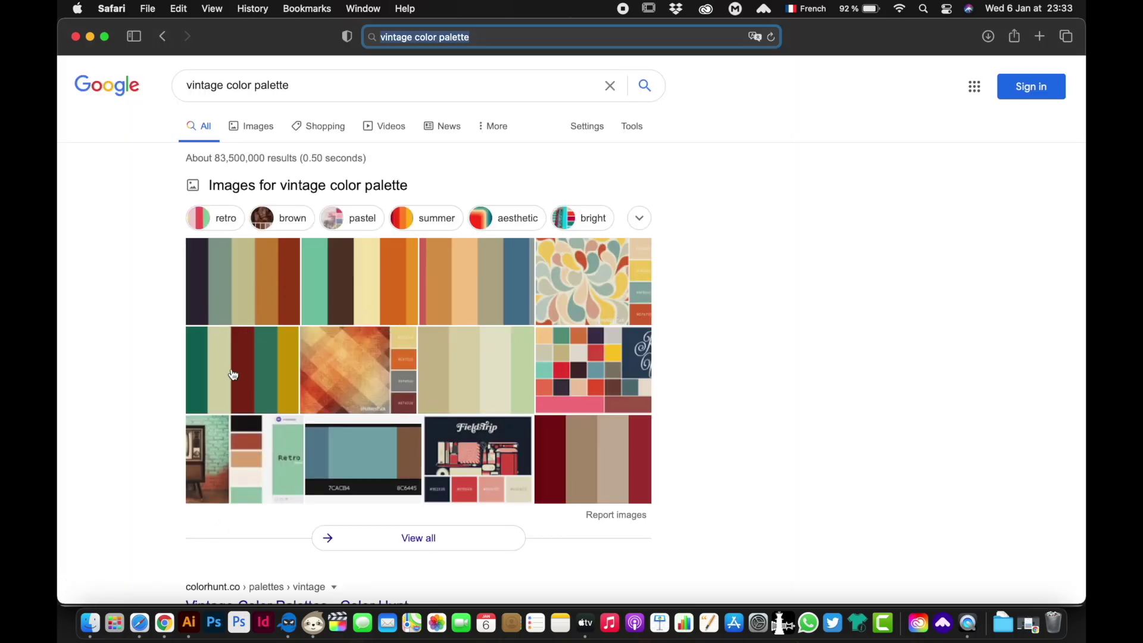
left_click(230, 374)
left_click(197, 279)
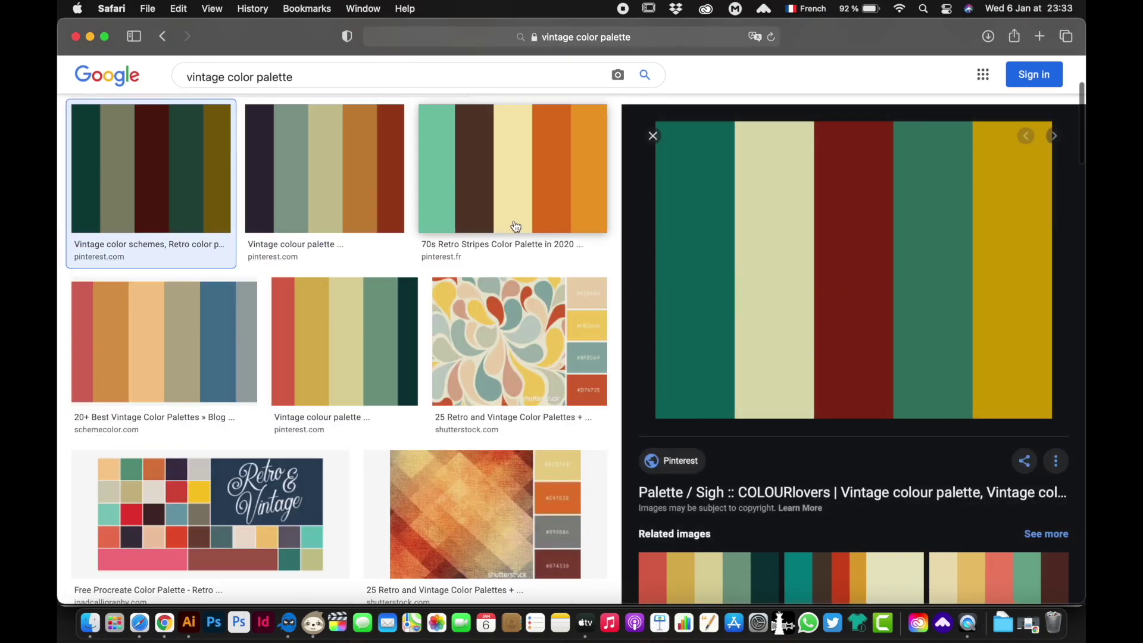
left_click(559, 41)
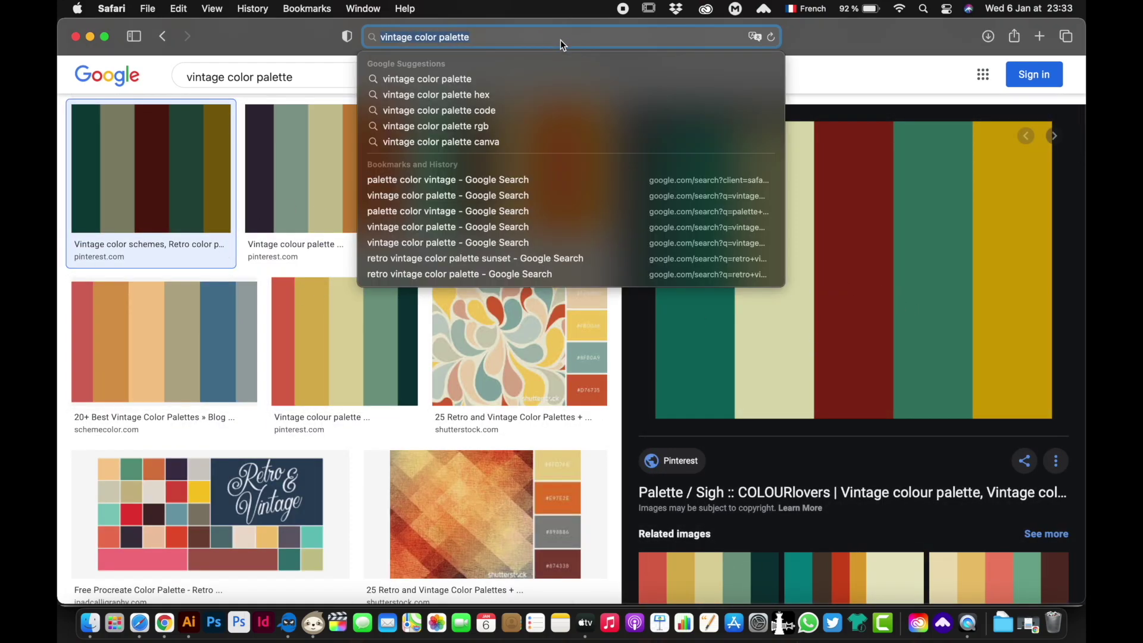
- Go to freepik.com and search for 'grunge' resources
type("free")
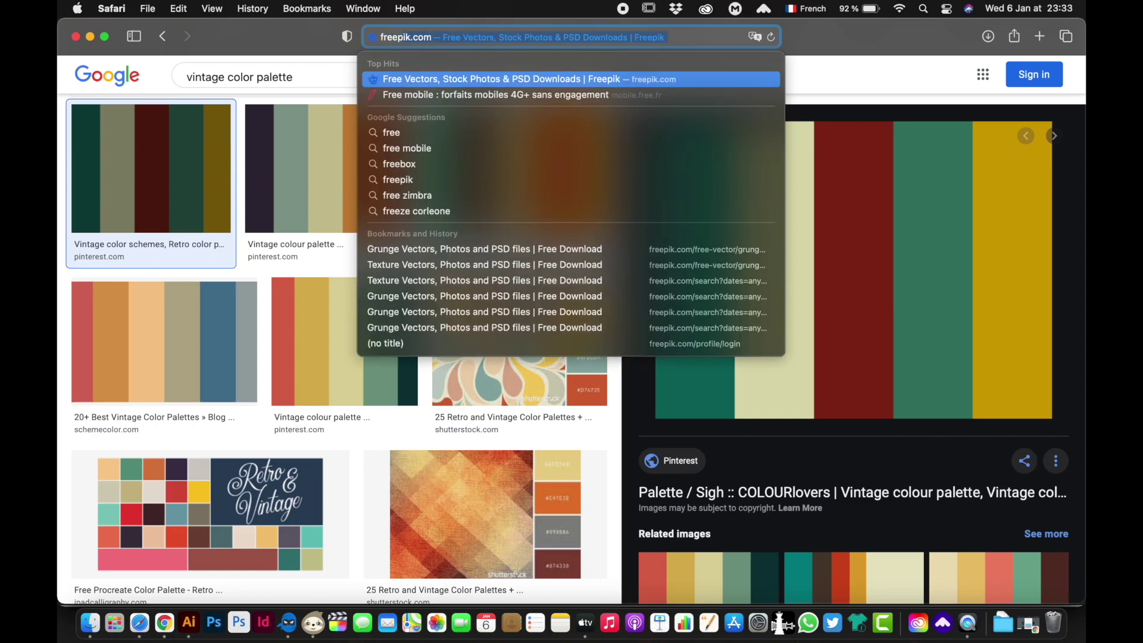
type("pik")
key("Return")
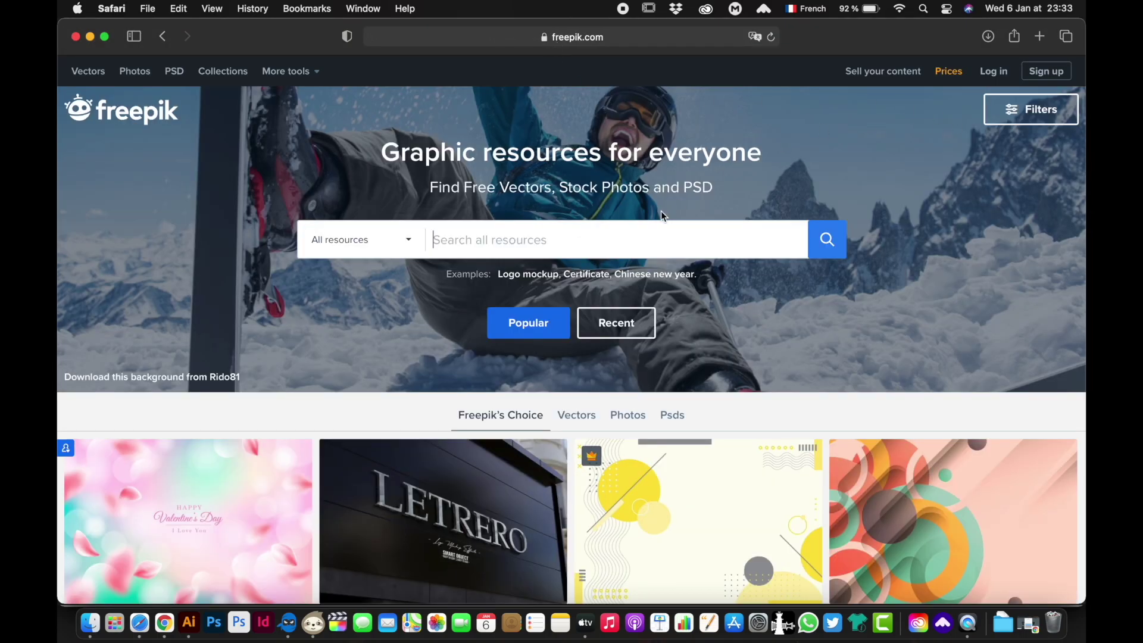
type("gru")
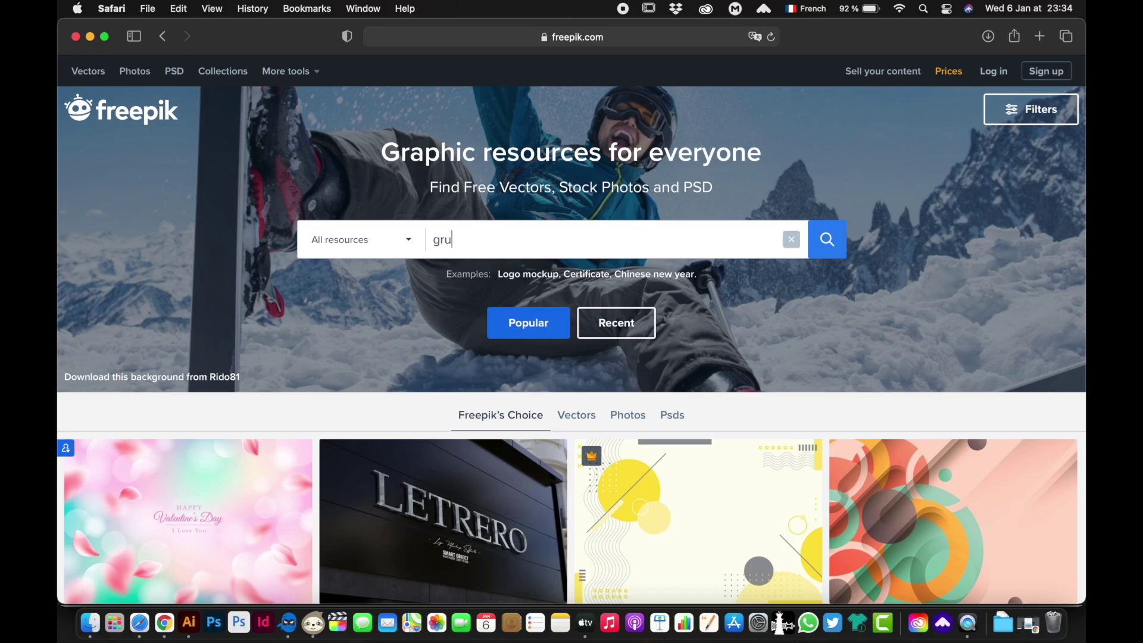
type("nge")
key("Return")
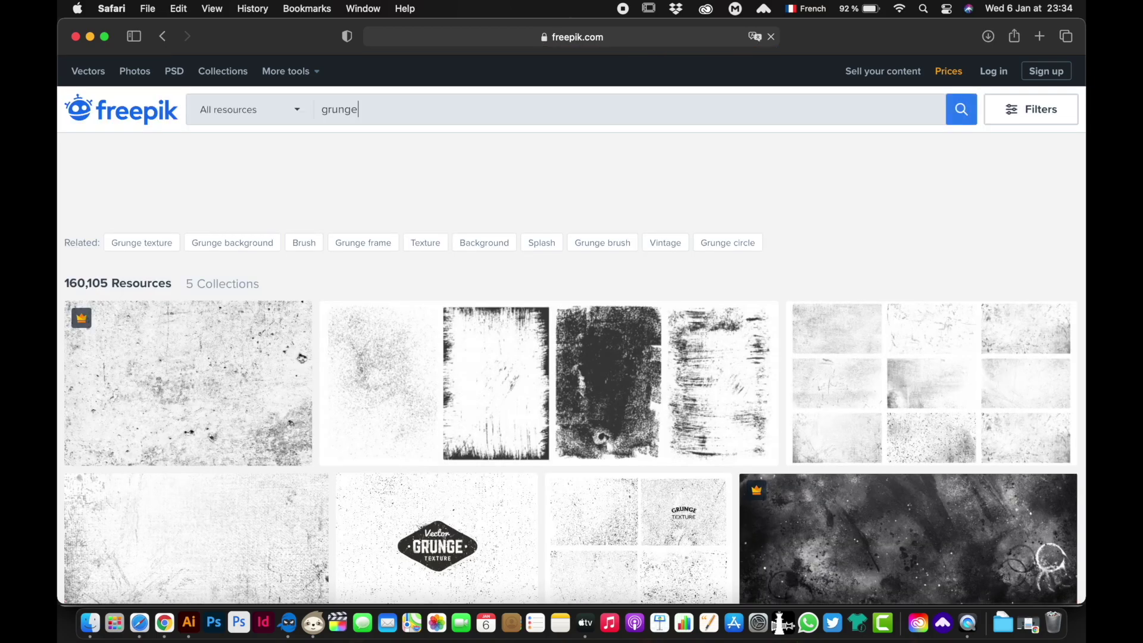
- Browse the grunge results and open the 'Grunge textures collection' free vector preview
scroll(474, 355, "down", 3)
scroll(473, 356, "down", 3)
scroll(474, 355, "down", 2)
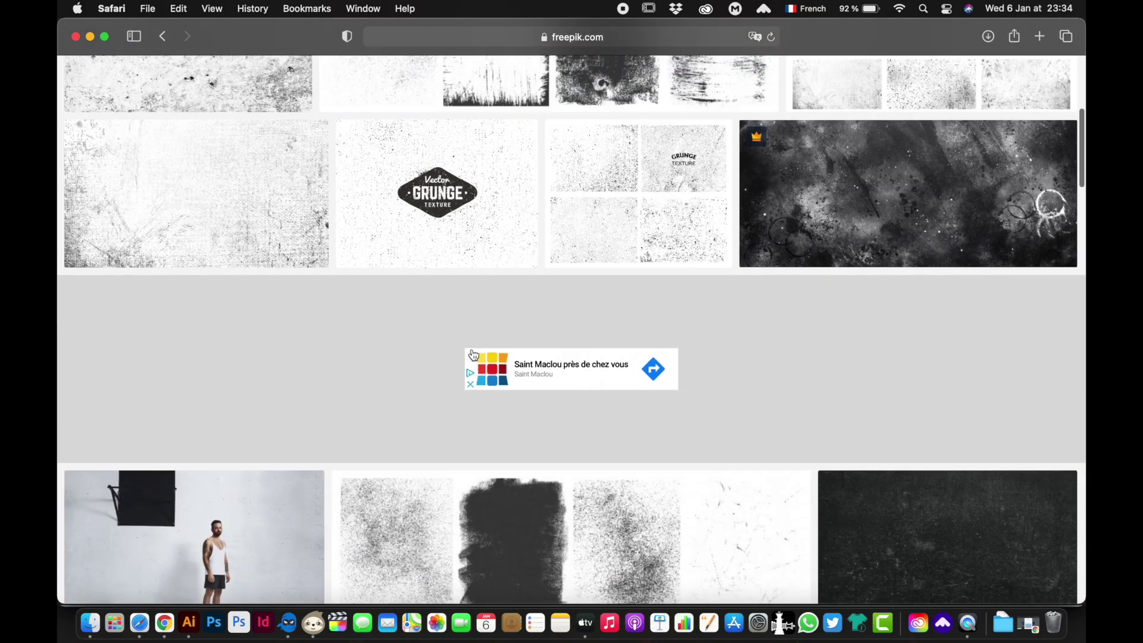
scroll(474, 356, "down", 5)
scroll(474, 355, "down", 3)
scroll(473, 355, "down", 5)
scroll(474, 355, "down", 2)
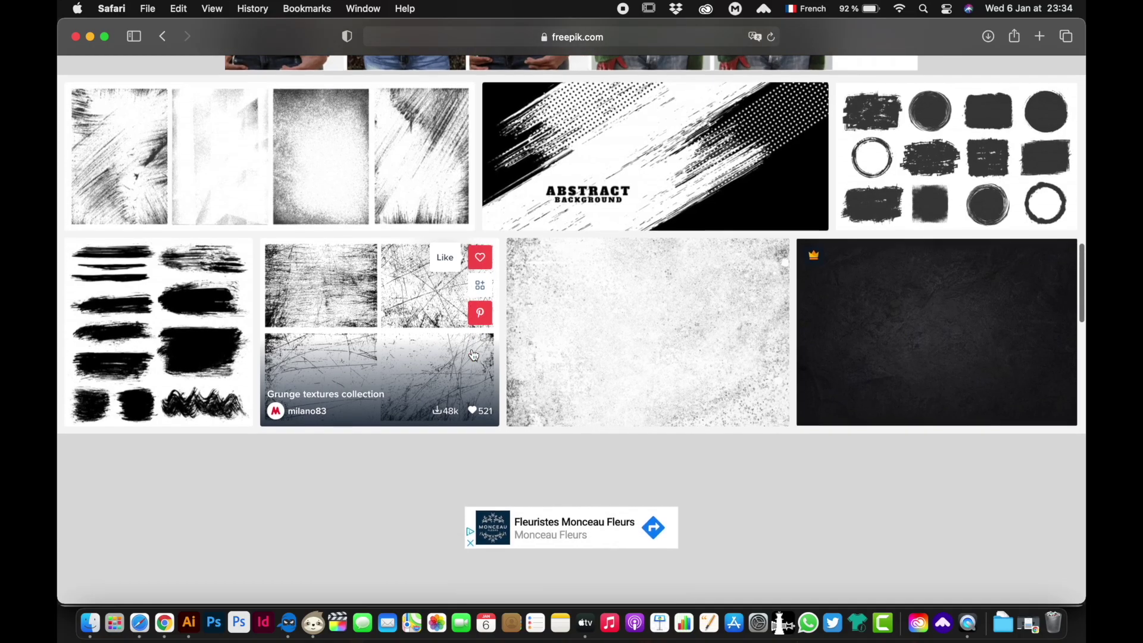
scroll(474, 355, "down", 2)
scroll(473, 355, "down", 5)
scroll(473, 355, "down", 5)
scroll(474, 355, "down", 4)
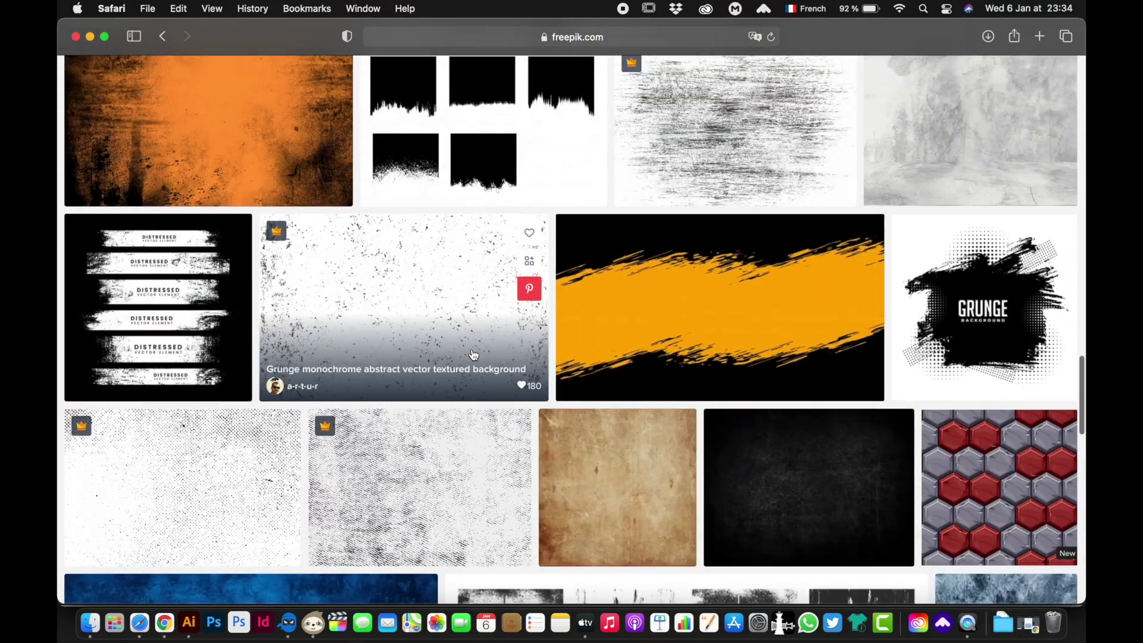
scroll(473, 355, "down", 2)
scroll(473, 355, "down", 1)
scroll(474, 356, "down", 4)
scroll(473, 355, "down", 3)
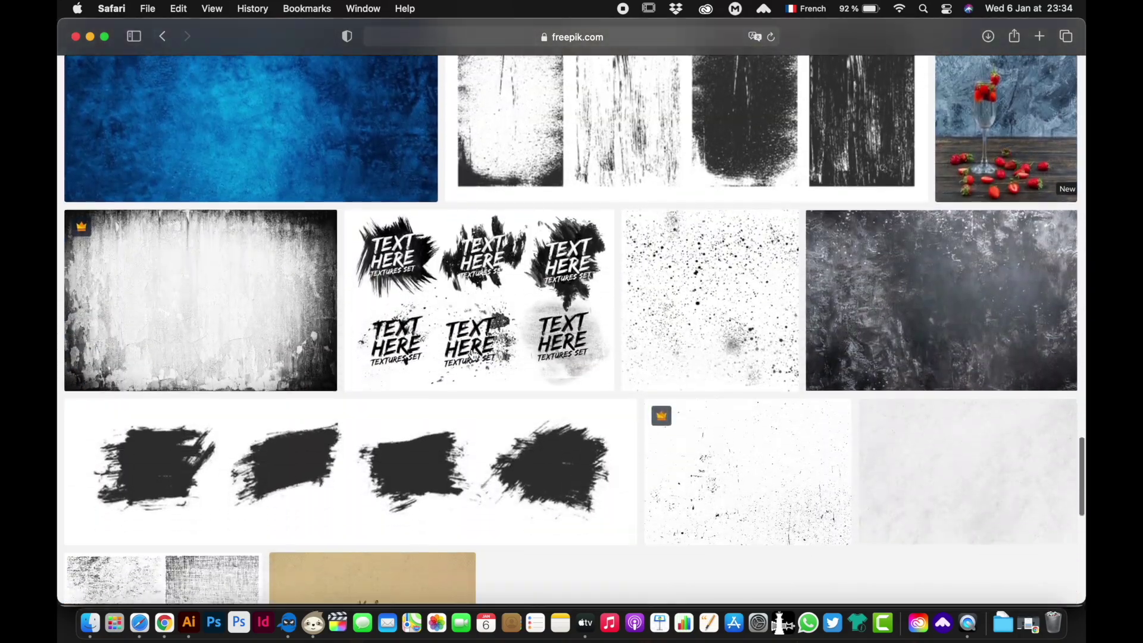
scroll(473, 355, "down", 4)
scroll(473, 355, "up", 10)
scroll(474, 355, "up", 5)
scroll(474, 355, "up", 3)
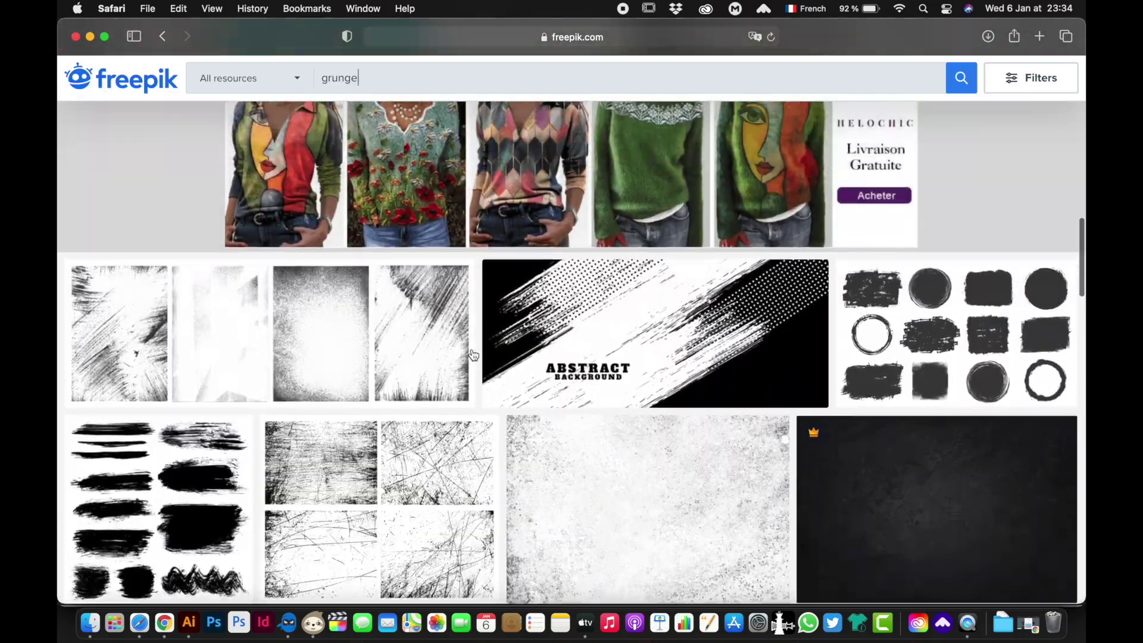
scroll(474, 355, "up", 3)
scroll(474, 356, "up", 3)
scroll(473, 355, "up", 3)
scroll(474, 356, "up", 2)
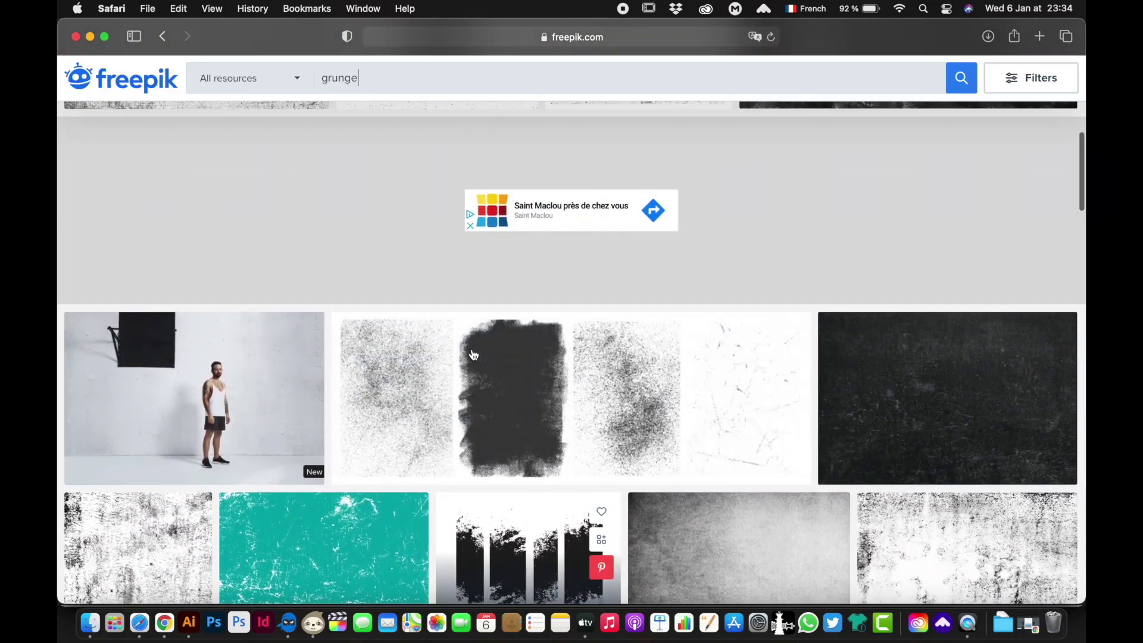
scroll(474, 355, "up", 4)
scroll(474, 355, "up", 3)
scroll(474, 356, "up", 3)
scroll(474, 355, "up", 1)
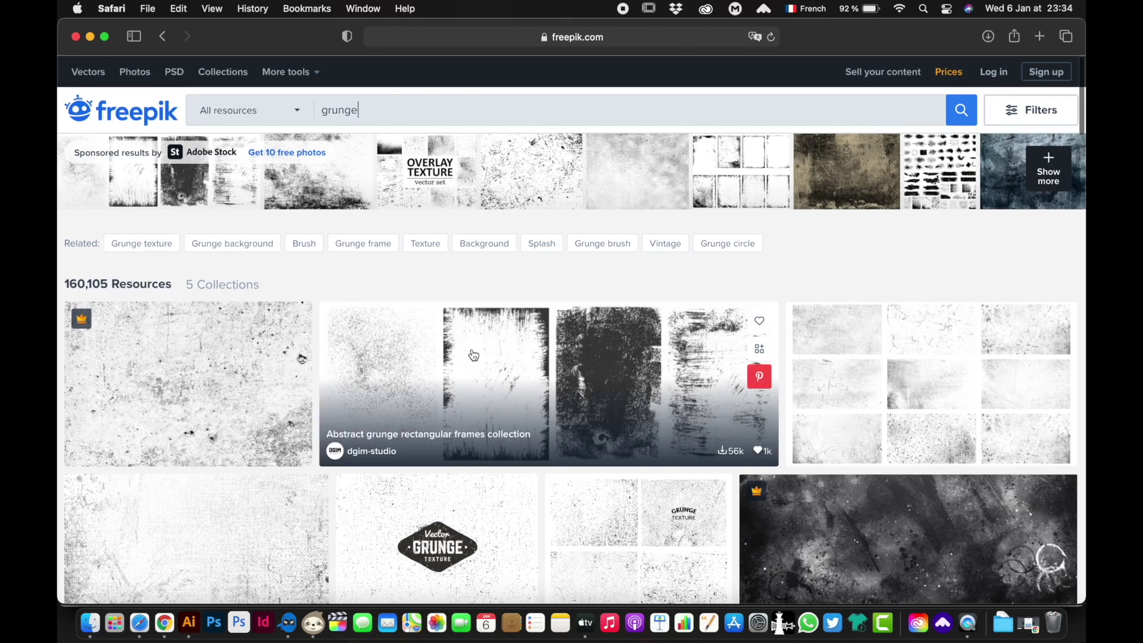
scroll(474, 355, "down", 3)
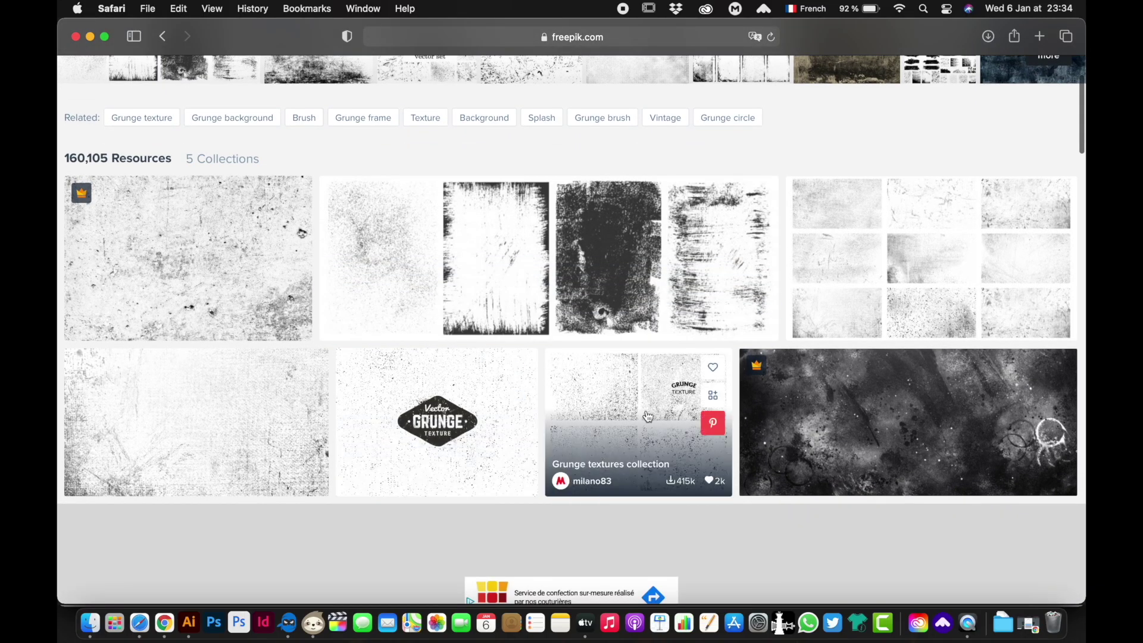
left_click(626, 411)
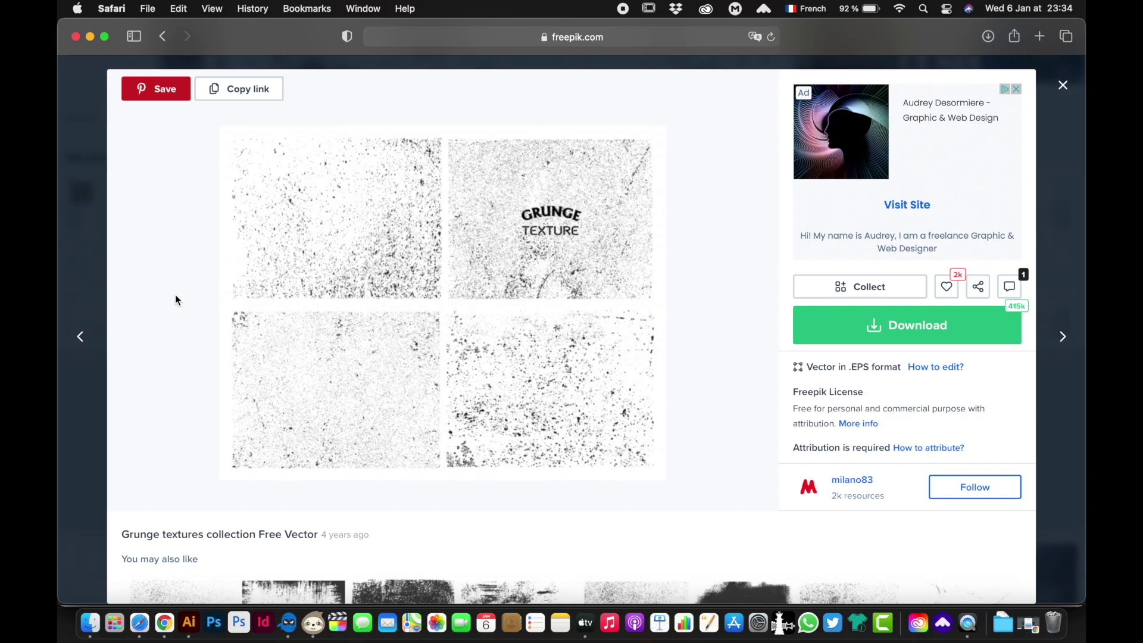
- Return to Illustrator and show the finished sunset design in View > Presentation Mode
left_click(189, 622)
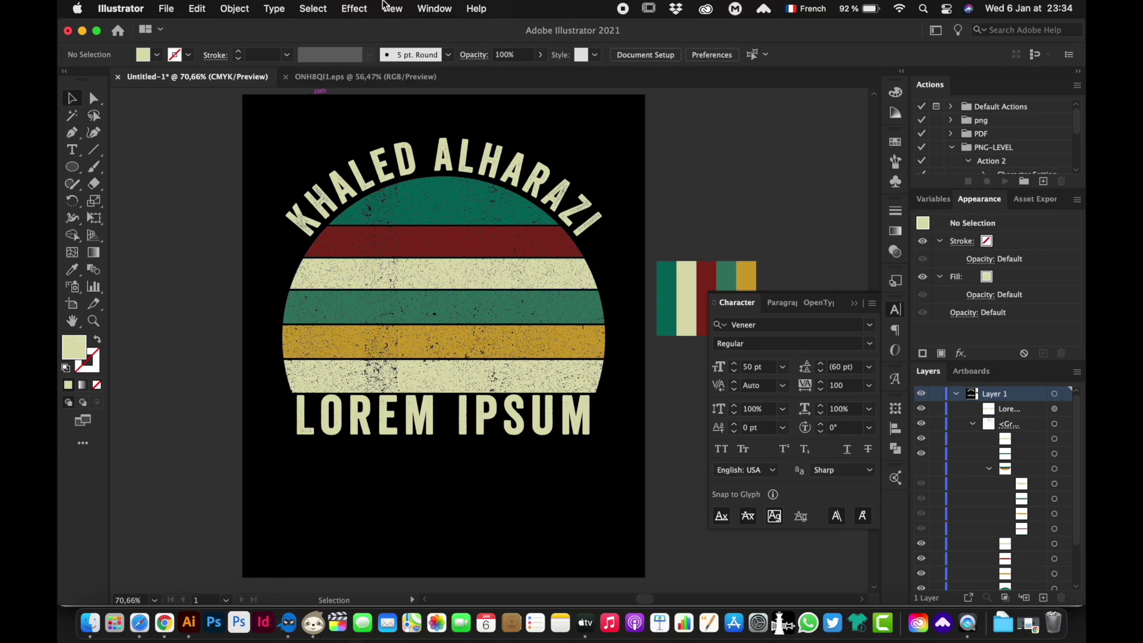
left_click(392, 8)
left_click(388, 126)
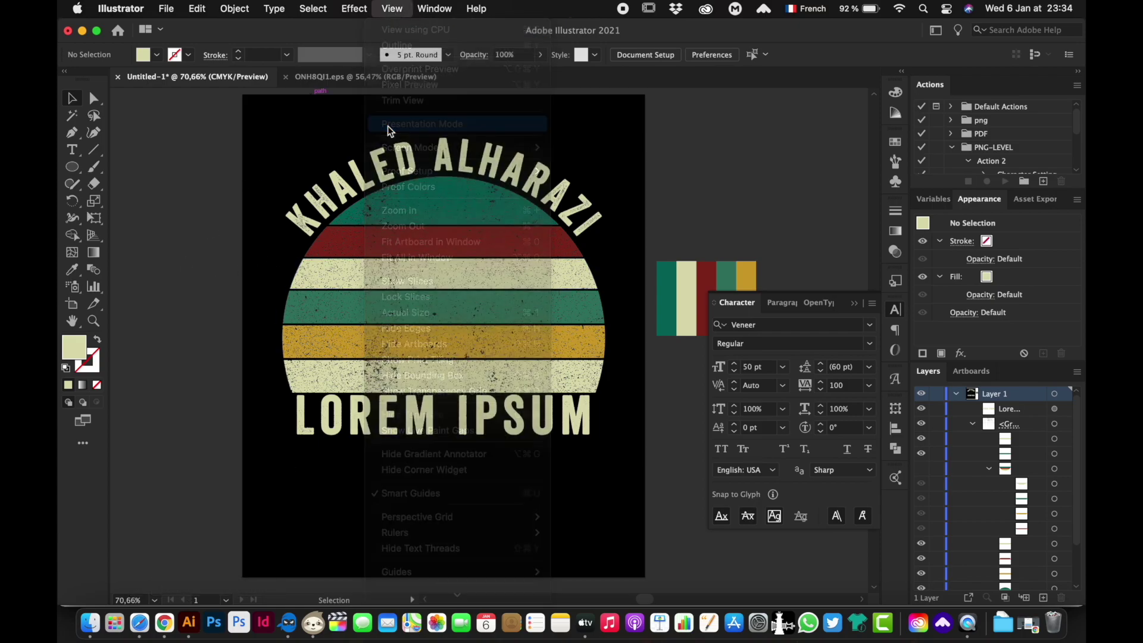